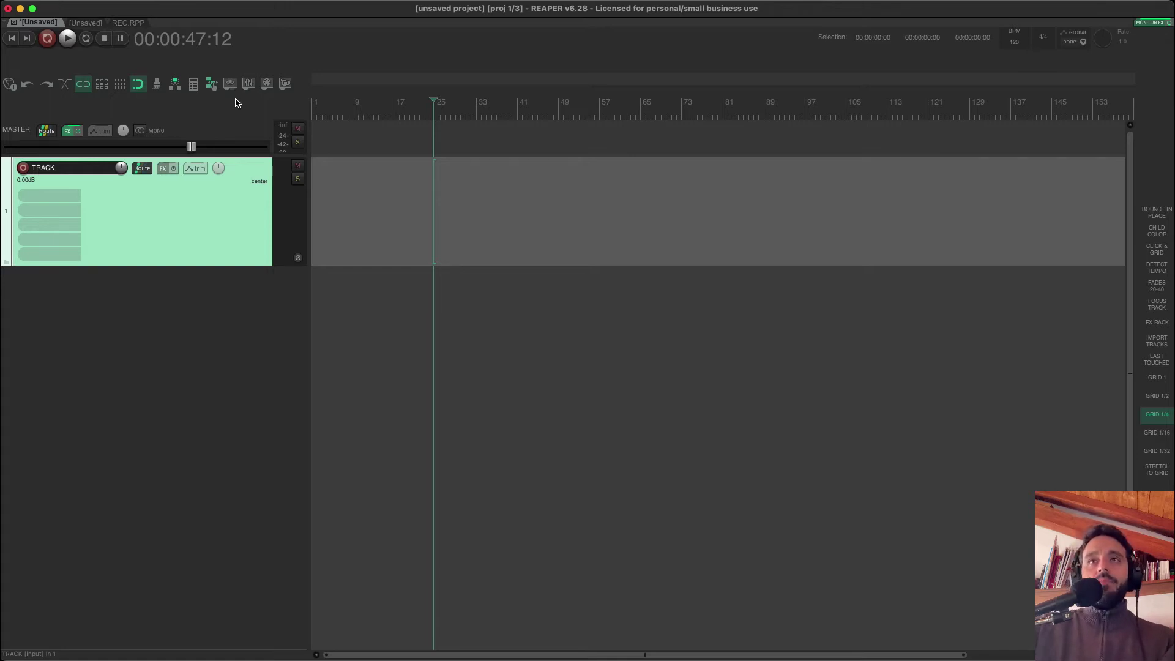
Import Like a Crow - Kuoka.wav from the BEATS GRAUTITOS folder in Finder onto the empty track in REAPER
{"action": "key", "text": "super+Tab"}
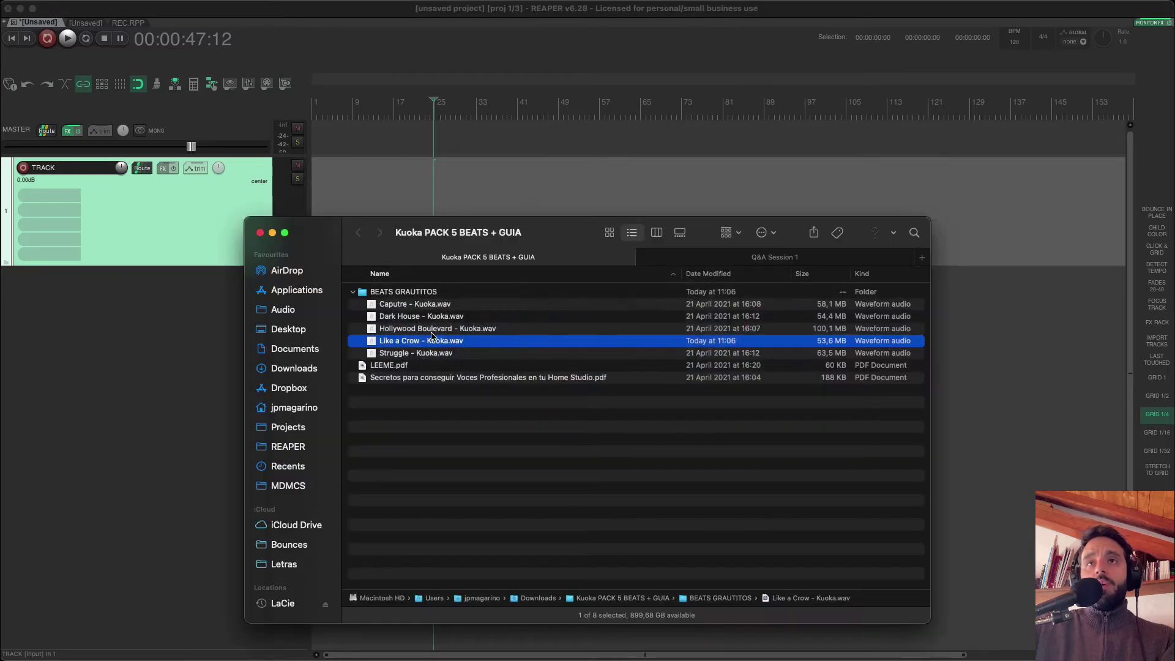
{"action": "left_click_drag", "start_coordinate": [432, 342], "coordinate": [376, 195]}
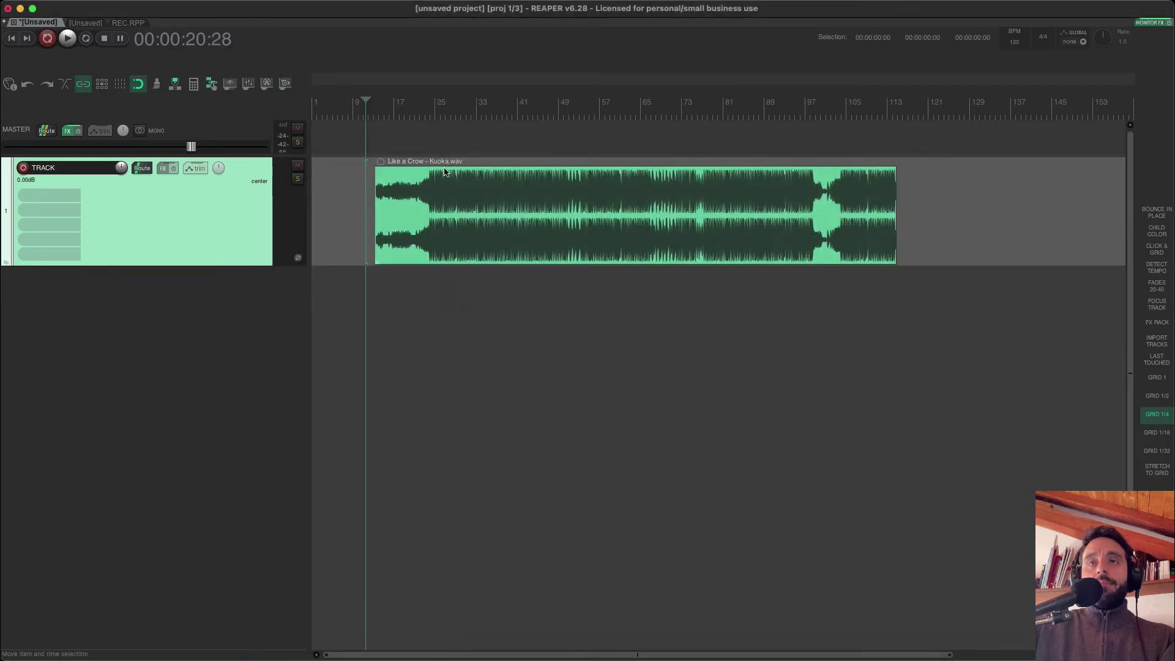
{"action": "left_click", "coordinate": [456, 154]}
Switch to Finder and Safari to examine the beat pack's files and the free-beats offer on kuokaproductions.com, and return to REAPER
{"action": "key", "text": "super+Tab"}
{"action": "left_click", "coordinate": [430, 305]}
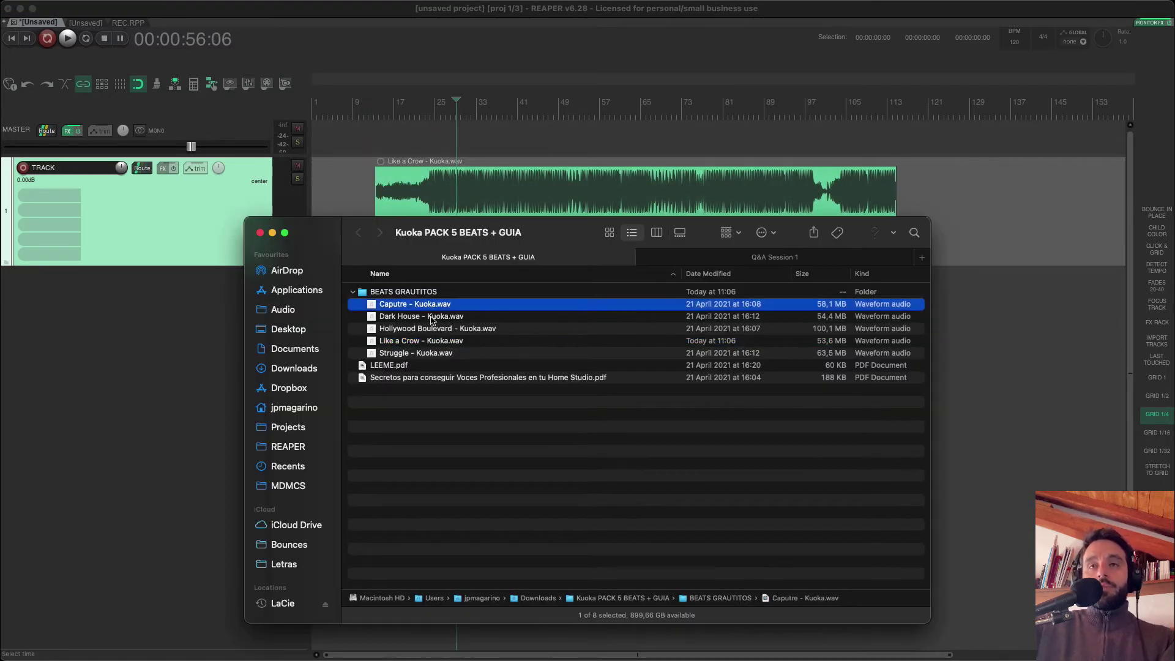
{"action": "left_click", "coordinate": [430, 353]}
{"action": "key", "text": "super+Tab"}
{"action": "key", "text": "super+Tab"}
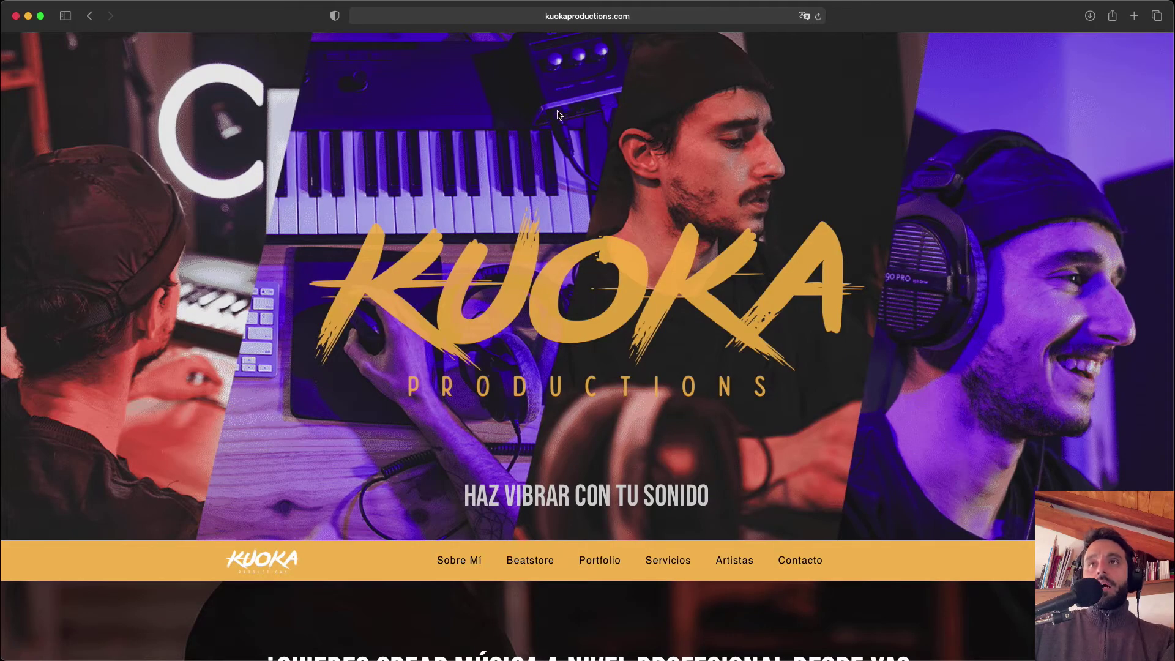
{"action": "scroll", "coordinate": [548, 270], "scroll_direction": "down", "scroll_amount": 7}
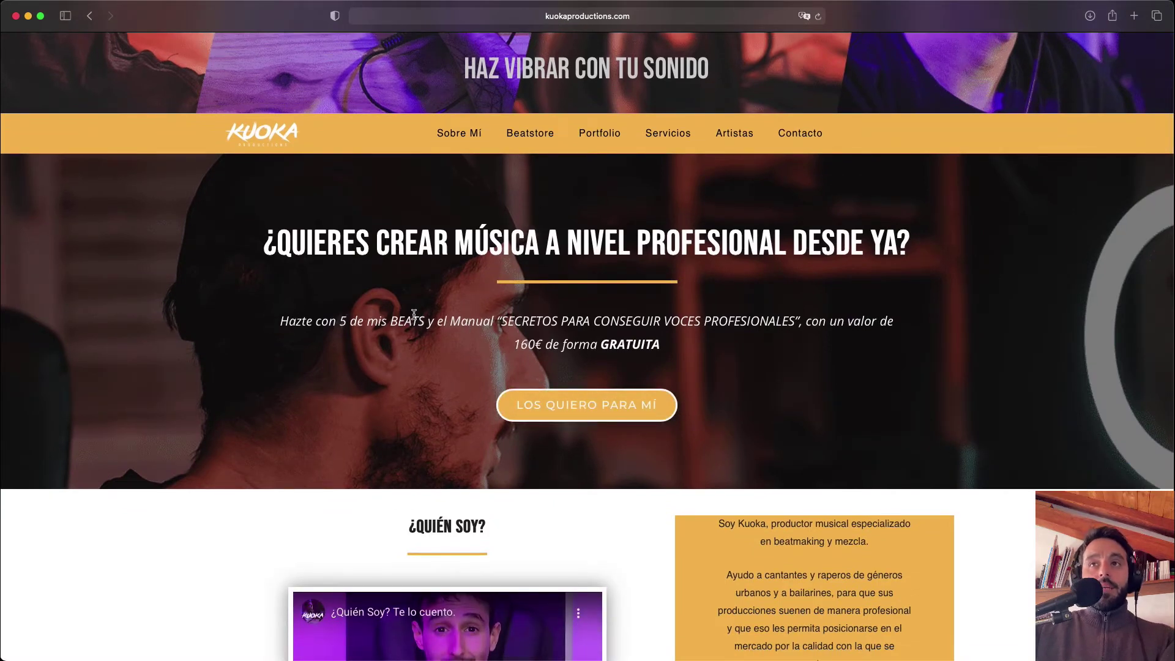
{"action": "key", "text": "super+Tab"}
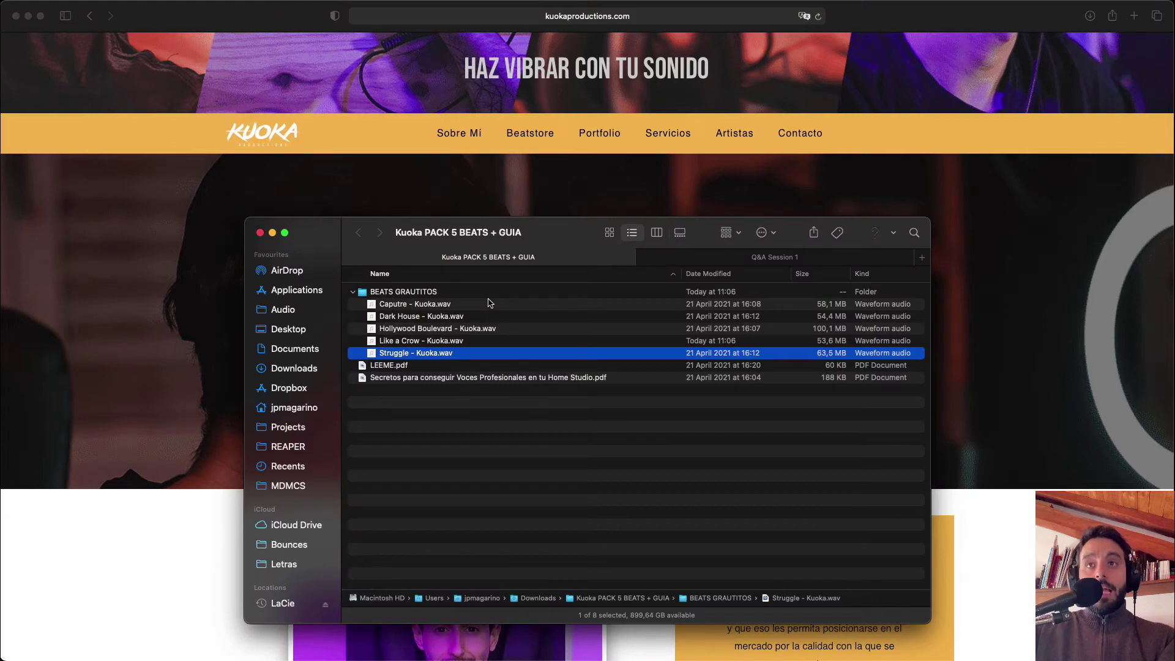
{"action": "key", "text": "super+Tab"}
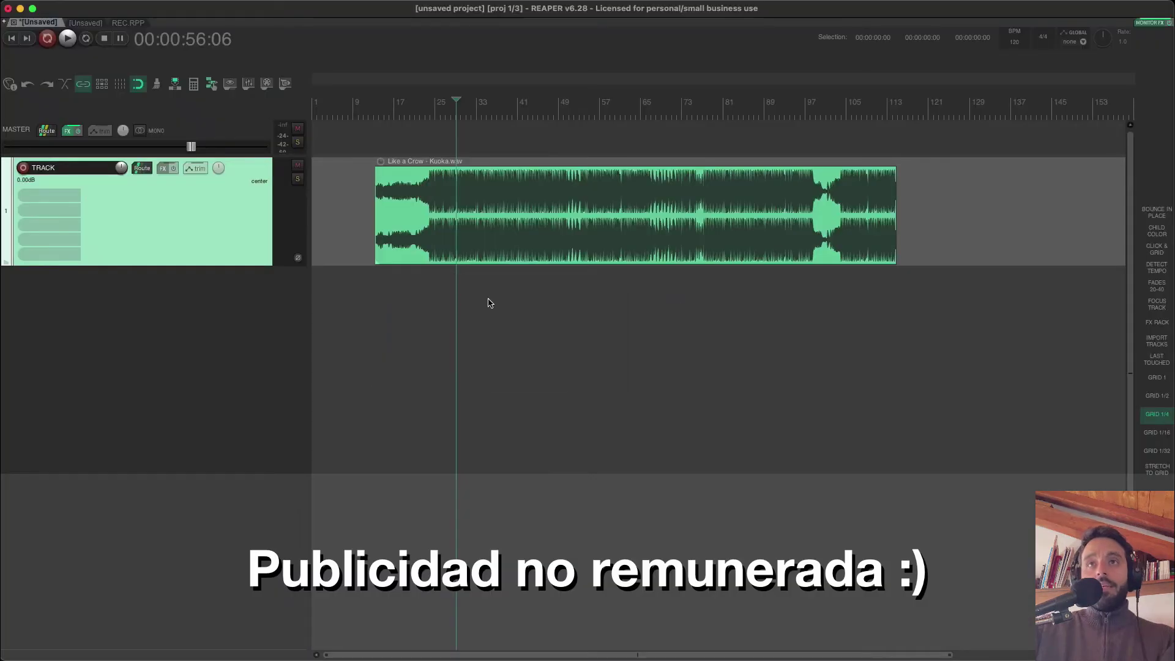
Move the Like a Crow item to the start of the project and play a short passage around bar 20
{"action": "left_click_drag", "start_coordinate": [512, 228], "coordinate": [391, 228]}
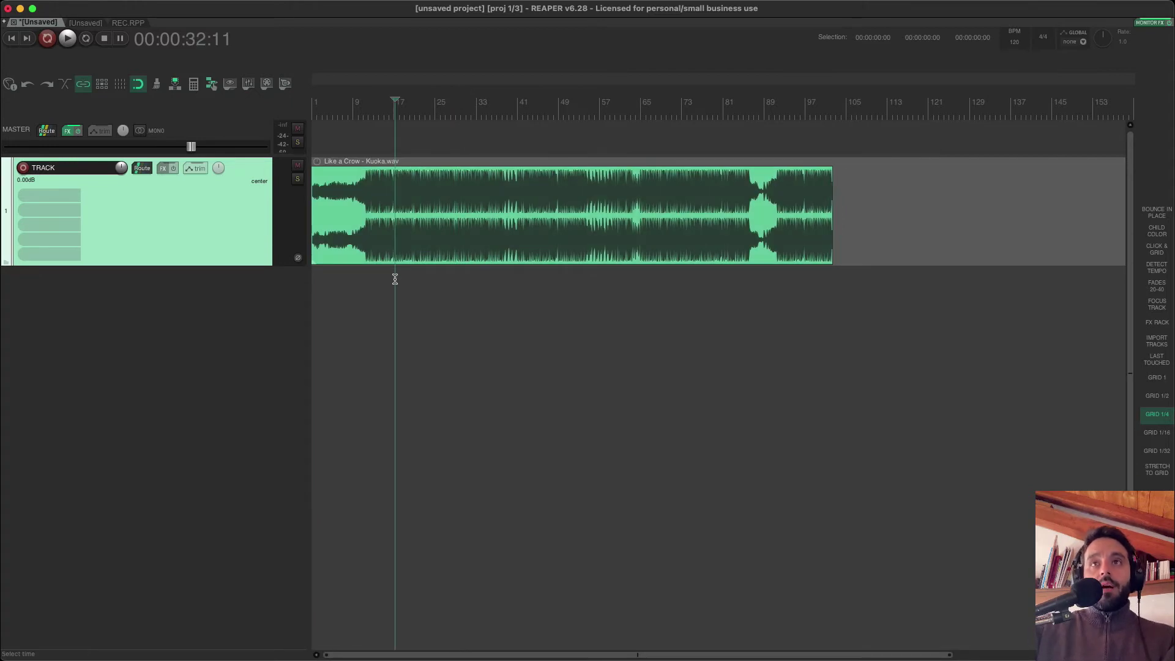
{"action": "left_click", "coordinate": [409, 276]}
{"action": "key", "text": "space"}
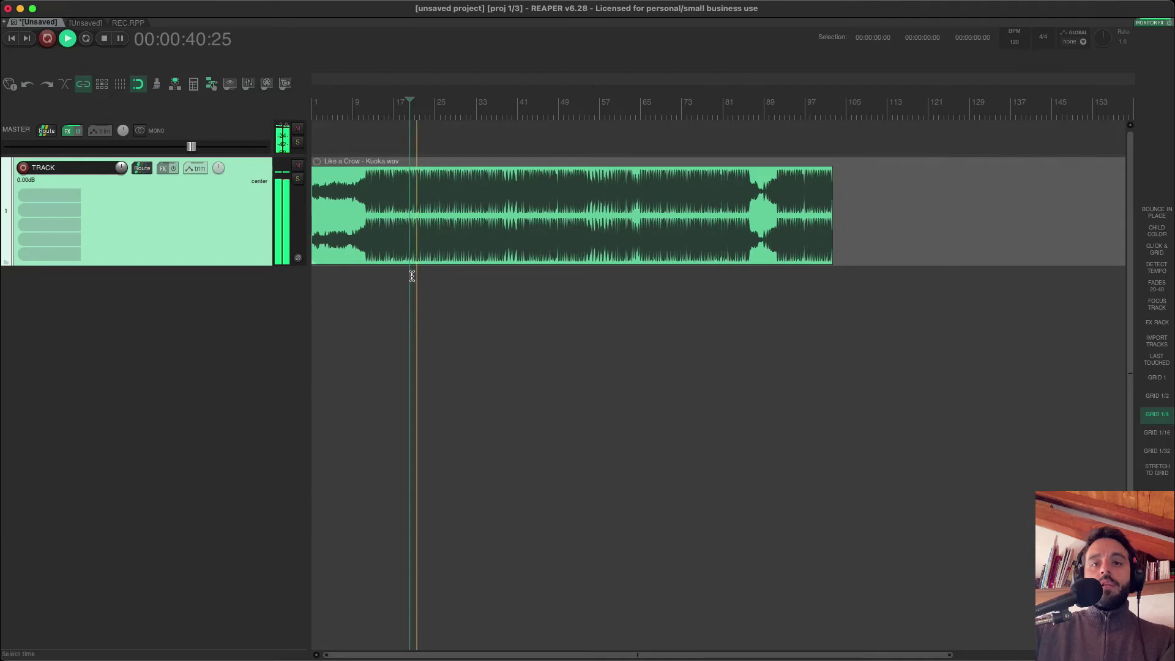
{"action": "key", "text": "space"}
Increase the track's height and add the ReaEQ (Cockos) plug-in to it from the FX browser
{"action": "left_click_drag", "start_coordinate": [197, 265], "coordinate": [232, 400]}
{"action": "key", "text": "super+shift+f"}
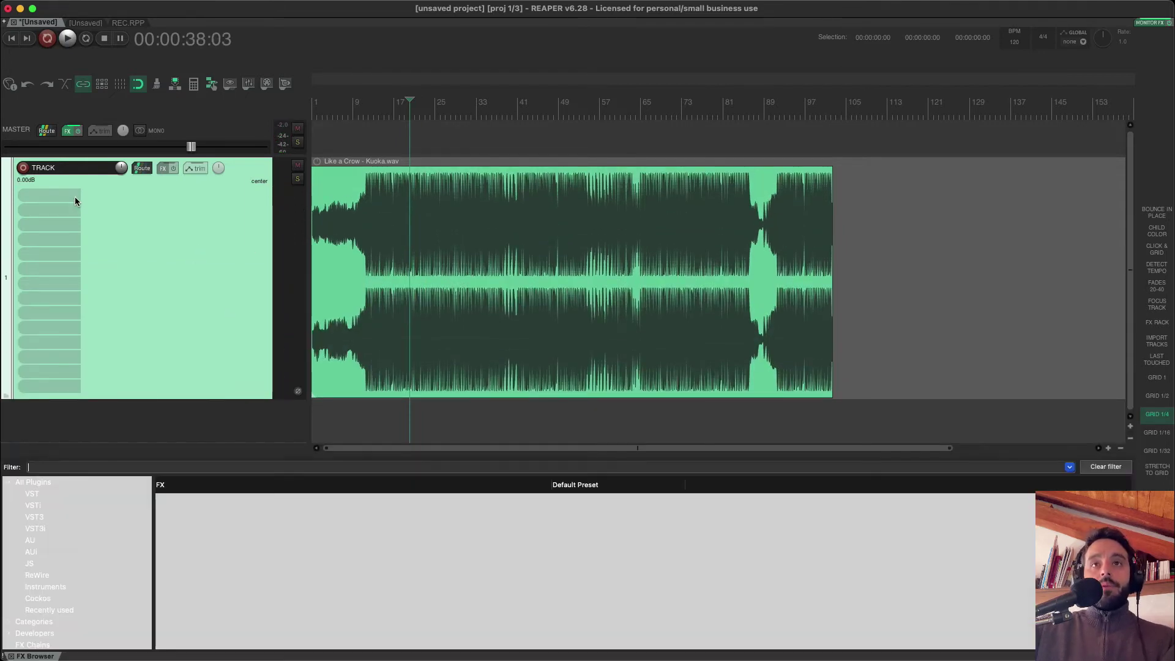
{"action": "type", "text": "reaeq"}
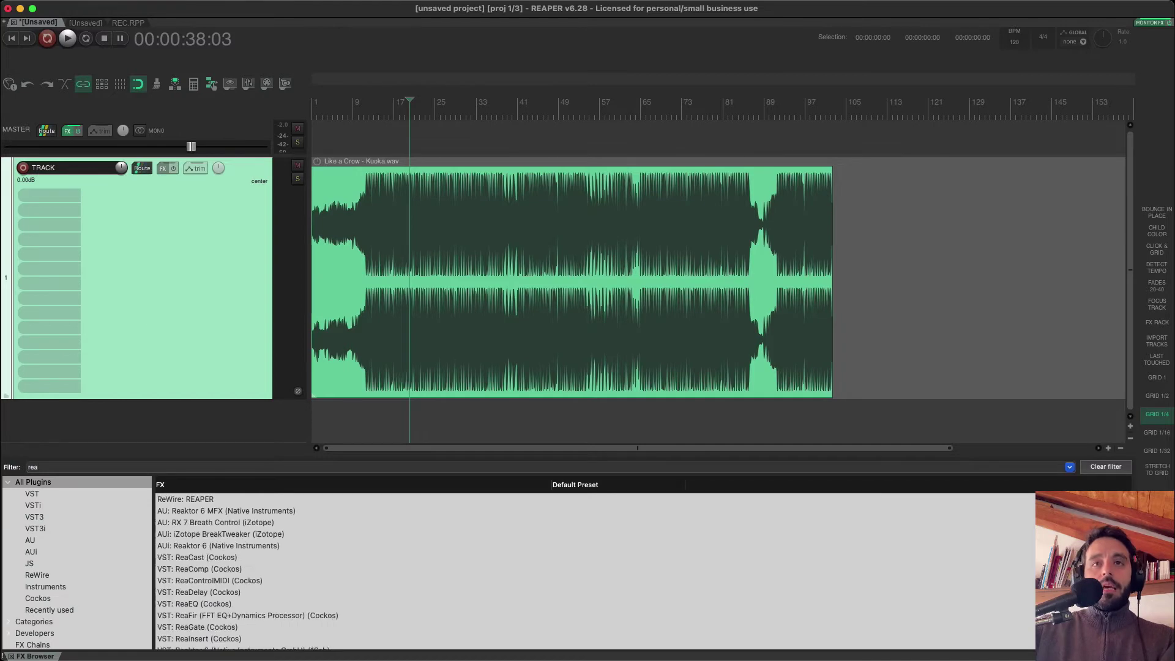
{"action": "double_click", "coordinate": [179, 499]}
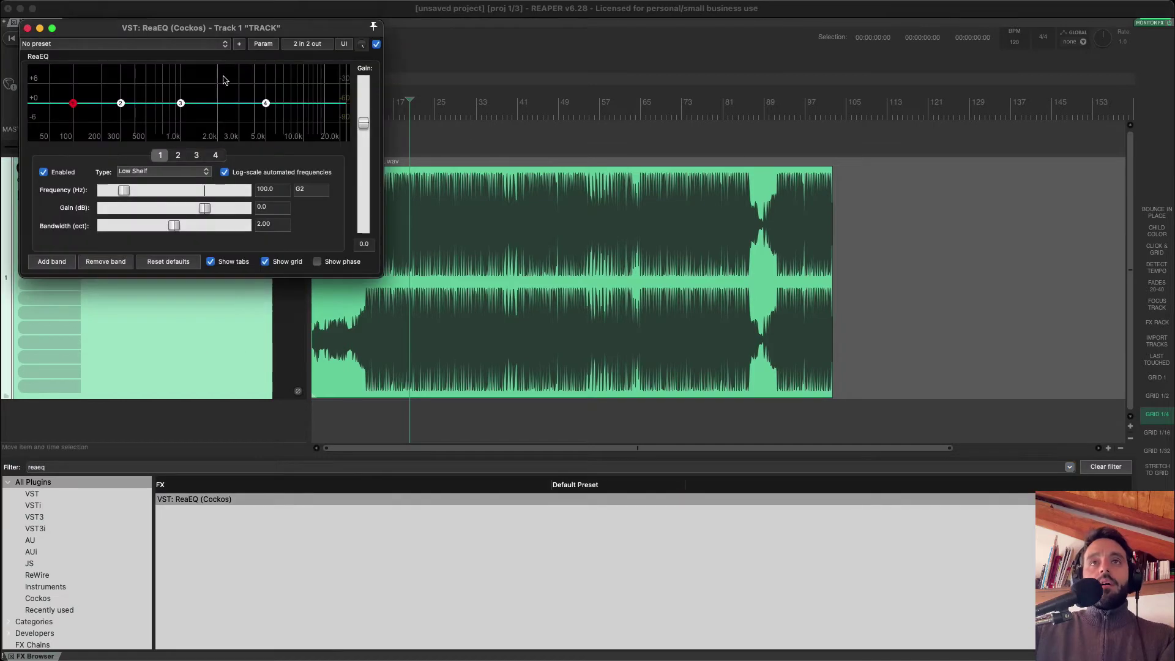
Raise ReaEQ's band 4 high shelf to 1.9 dB at about 5418 Hz and play the beat briefly
{"action": "left_click_drag", "start_coordinate": [215, 27], "coordinate": [480, 188]}
{"action": "mouse_move", "coordinate": [532, 264]}
{"action": "left_mouse_down"}
{"action": "mouse_move", "coordinate": [533, 244]}
{"action": "mouse_move", "coordinate": [535, 260]}
{"action": "left_mouse_up"}
{"action": "key", "text": "space"}
{"action": "key", "text": "space"}
{"action": "left_click", "coordinate": [270, 173]}
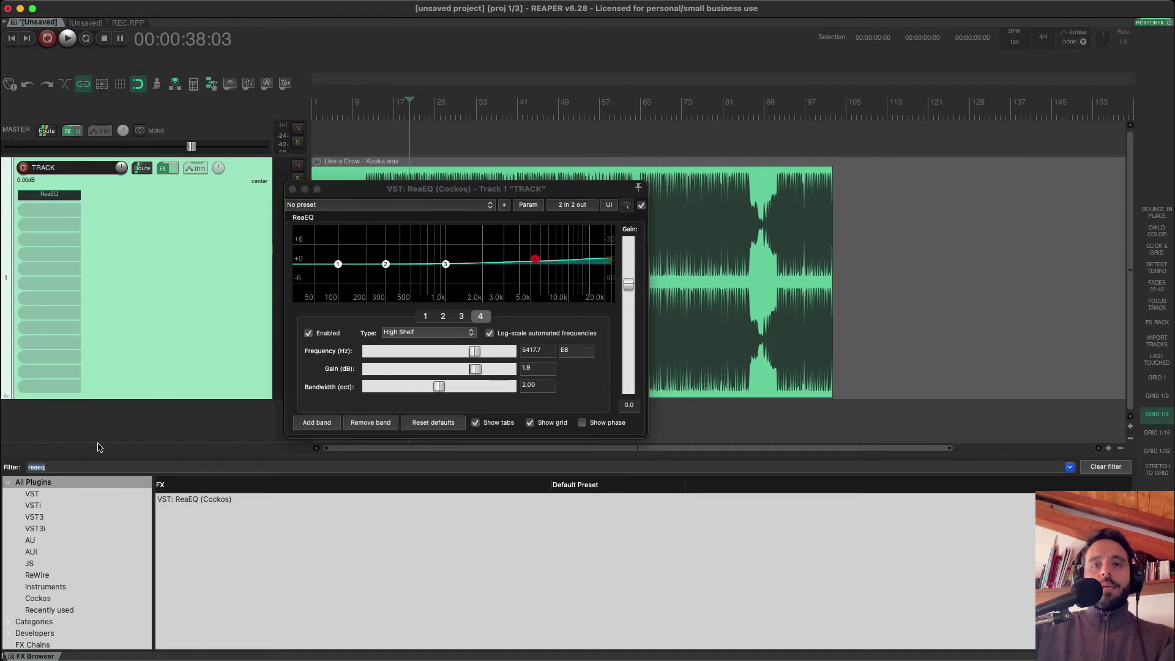
Add ReaComp to the track and, during playback, set its threshold to -10.3 dB and its ratio to 1.178:1
{"action": "type", "text": "reac"}
{"action": "double_click", "coordinate": [200, 510]}
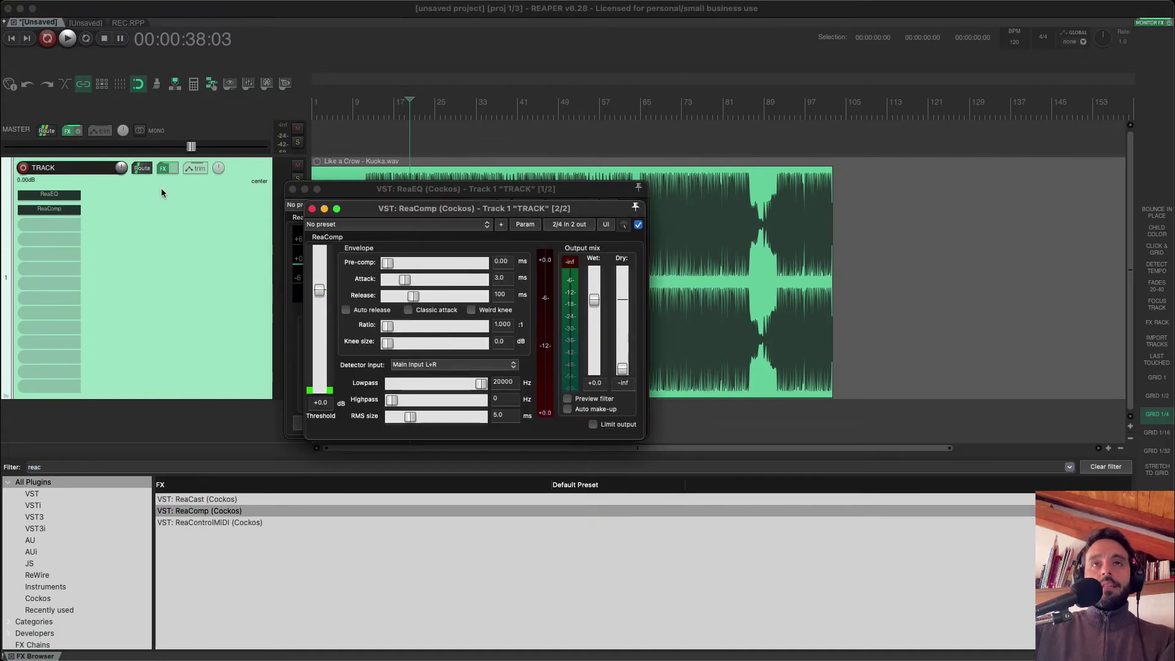
{"action": "key", "text": "space"}
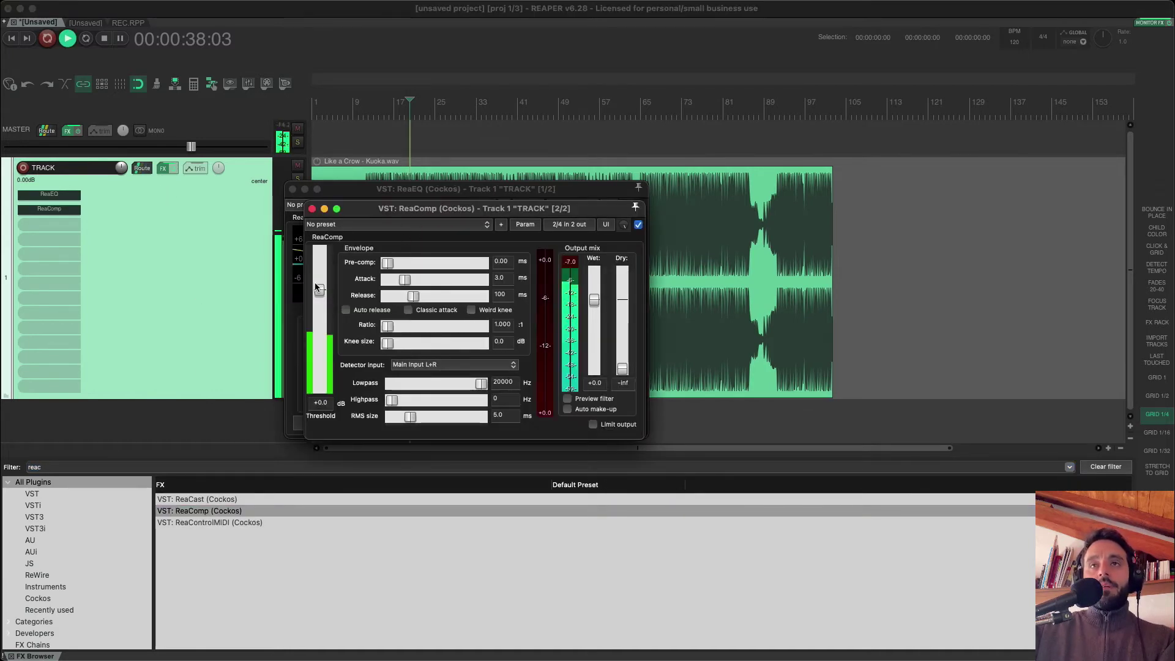
{"action": "left_click_drag", "start_coordinate": [319, 289], "coordinate": [319, 317]}
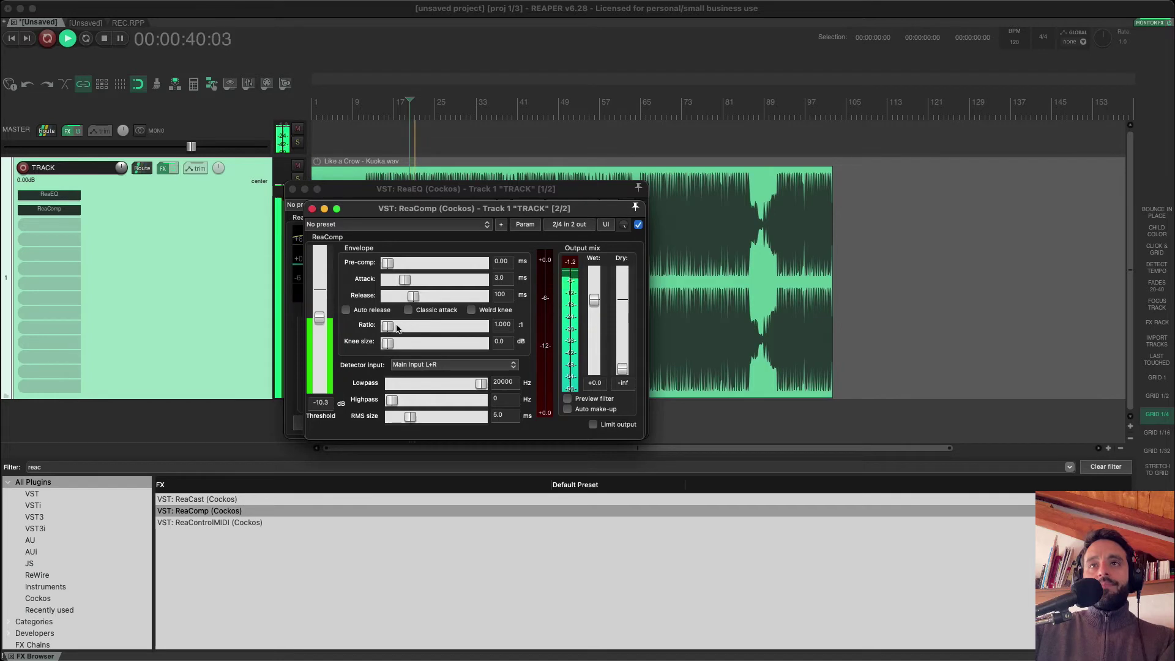
{"action": "left_click_drag", "start_coordinate": [391, 325], "coordinate": [410, 328]}
{"action": "key", "text": "space"}
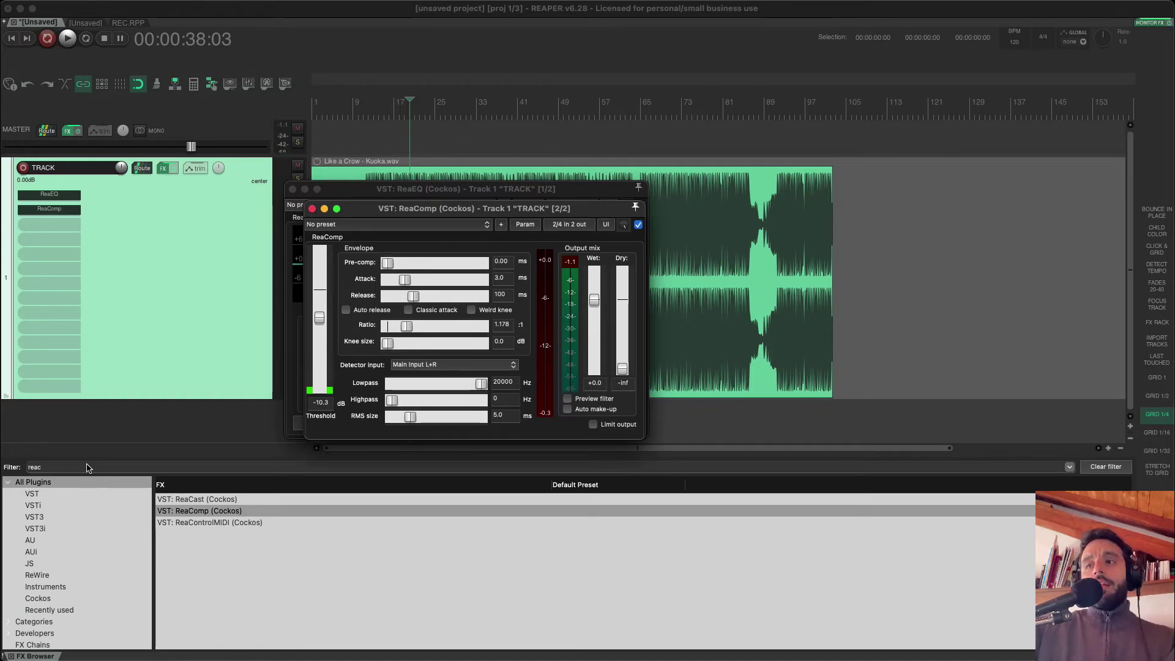
Close the ReaComp and ReaEQ windows and the docked FX browser
{"action": "left_click", "coordinate": [296, 192]}
{"action": "left_click", "coordinate": [293, 190]}
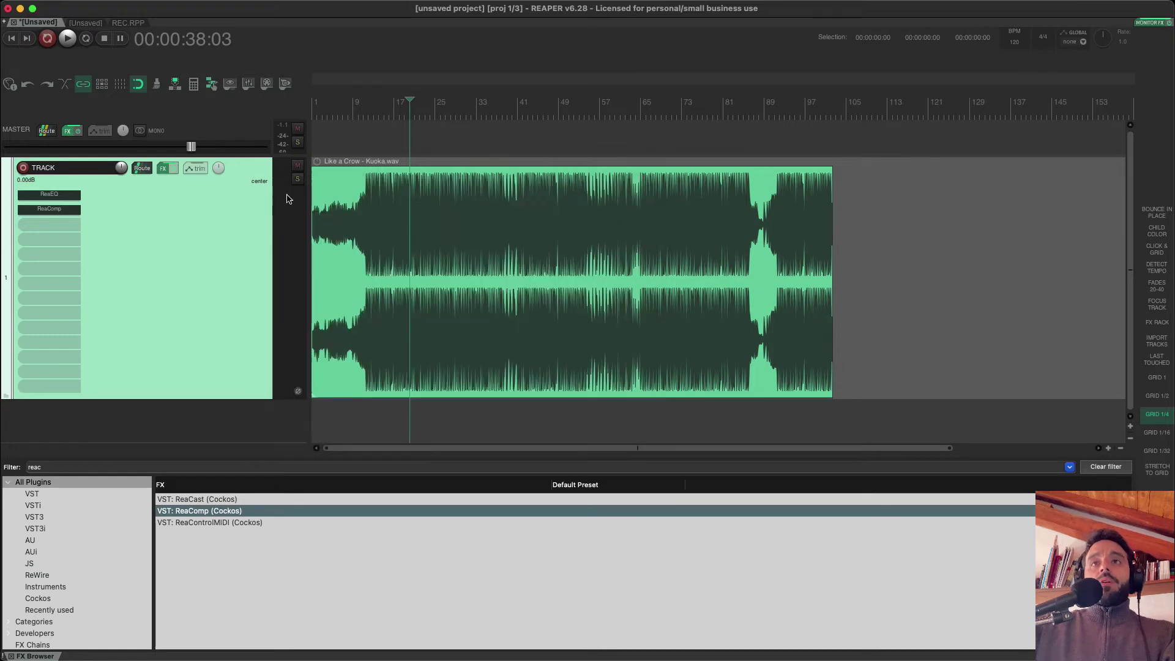
{"action": "left_click", "coordinate": [9, 656]}
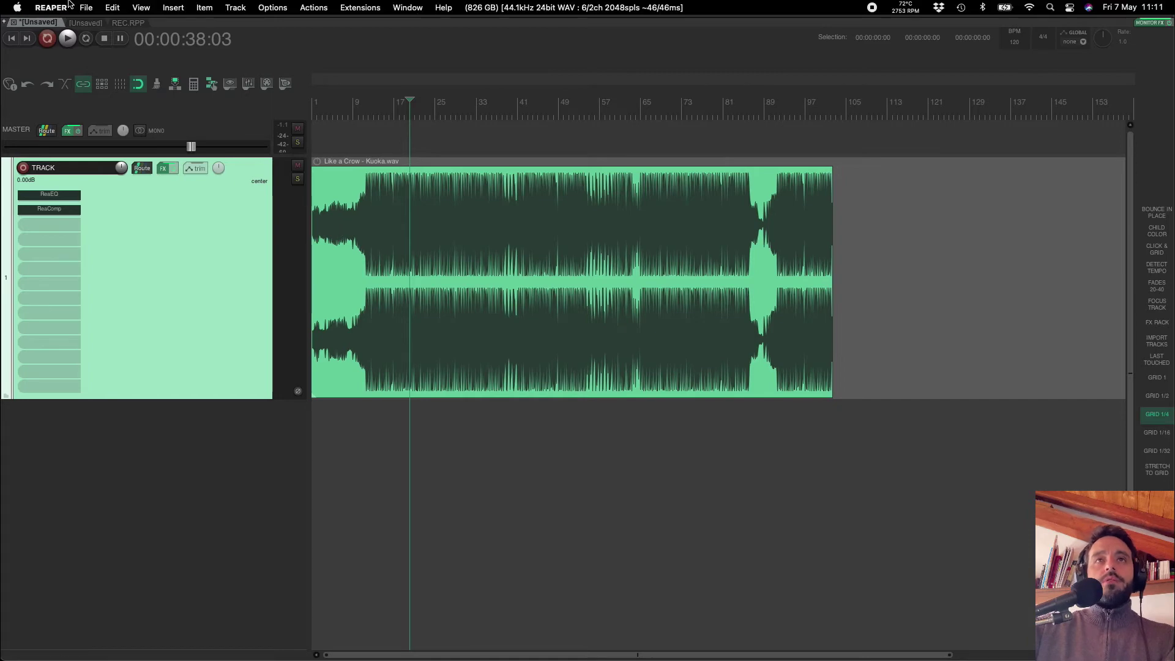
Open the project template JP Mixing Stereo Track without saving the current project
{"action": "left_click", "coordinate": [86, 8]}
{"action": "mouse_move", "coordinate": [202, 126]}
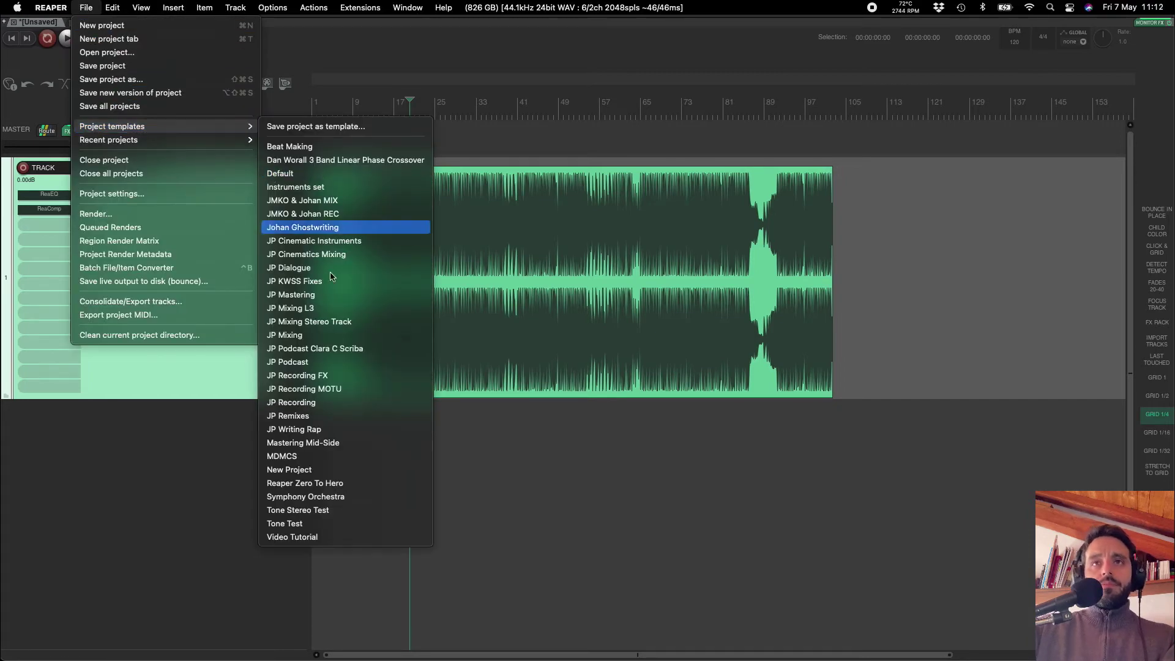
{"action": "left_click", "coordinate": [350, 320]}
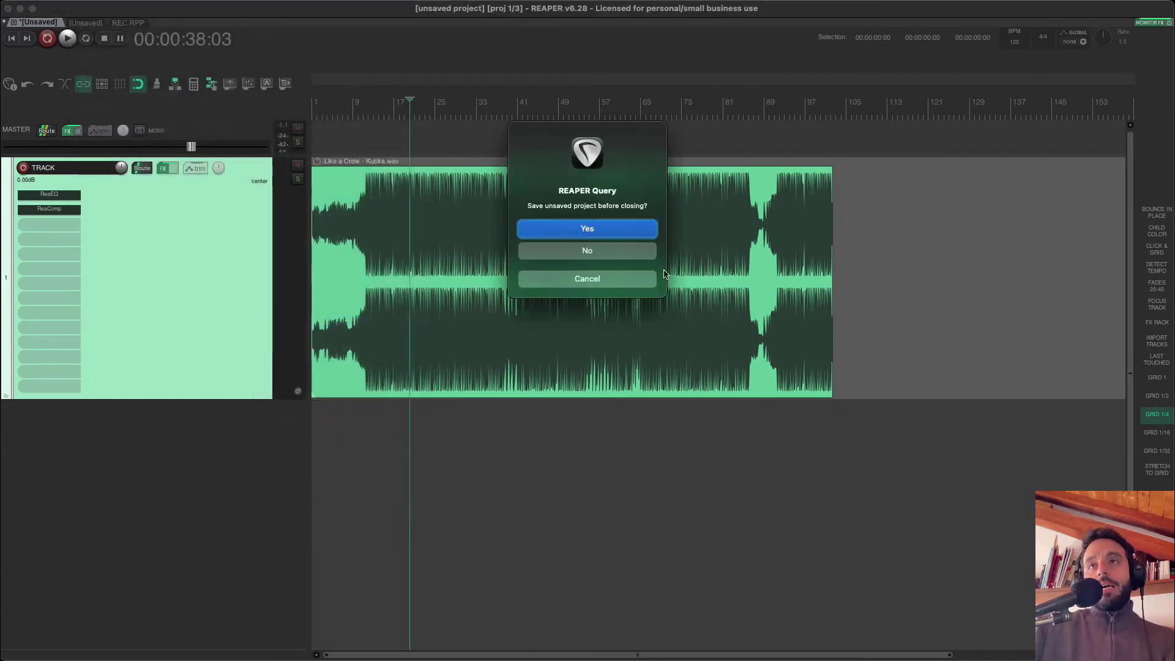
{"action": "left_click", "coordinate": [628, 249]}
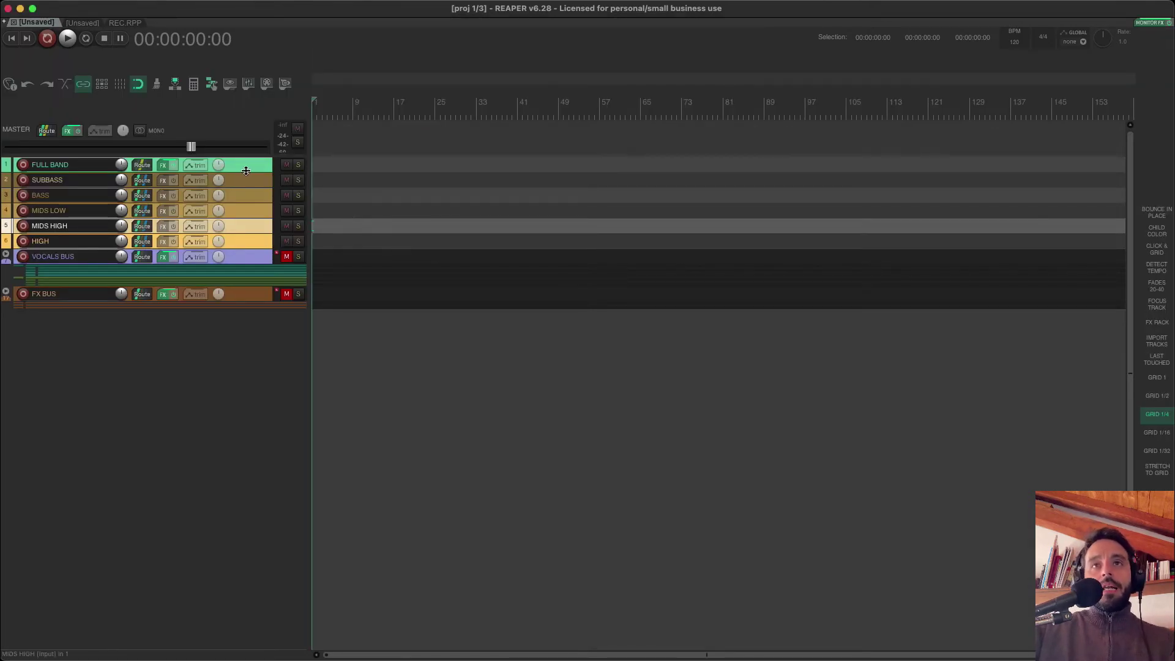
Increase the FULL BAND track's height to show its sends in one column and open its 5-Band Splitter plug-in
{"action": "left_click_drag", "start_coordinate": [245, 171], "coordinate": [267, 275]}
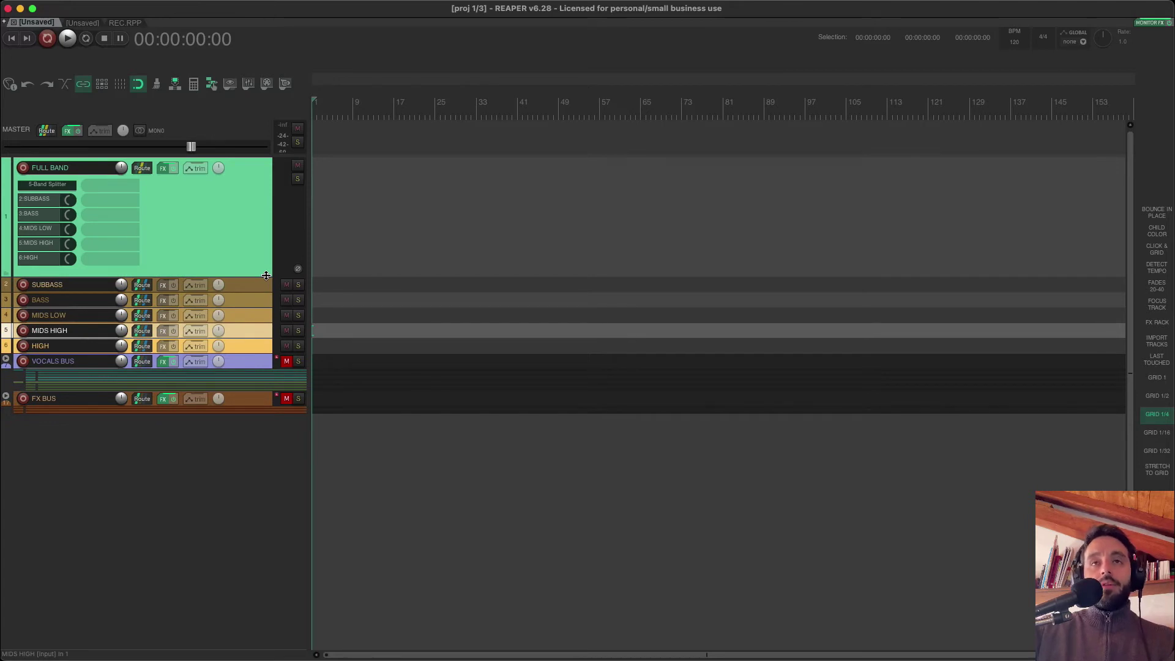
{"action": "left_click", "coordinate": [242, 232]}
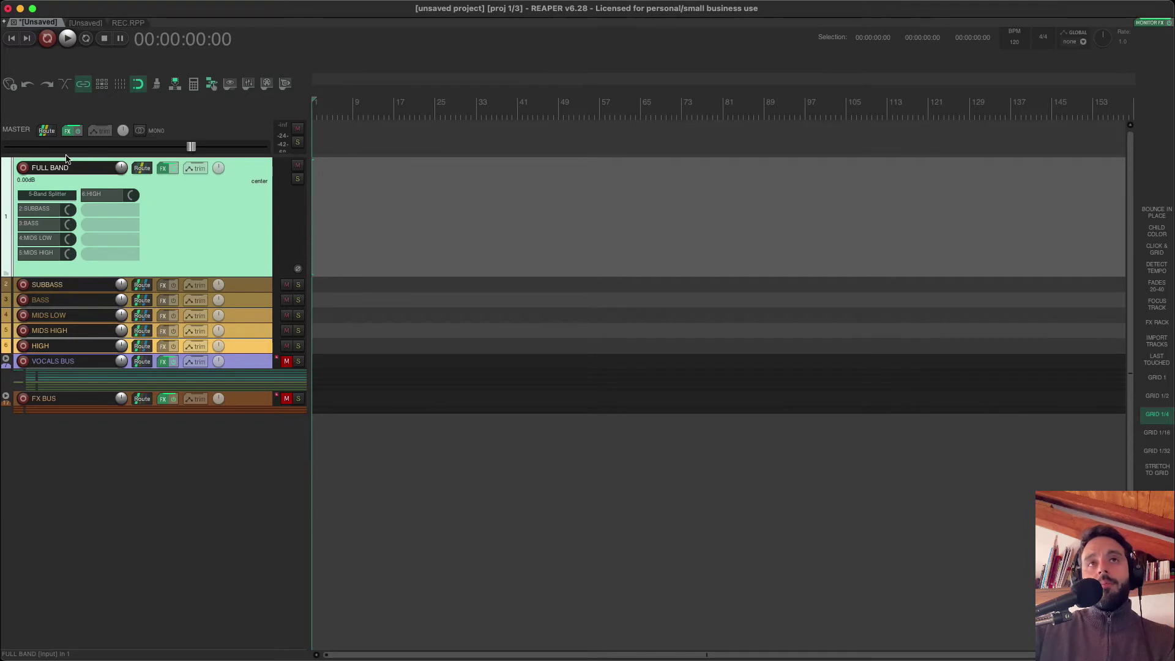
{"action": "left_click", "coordinate": [54, 198]}
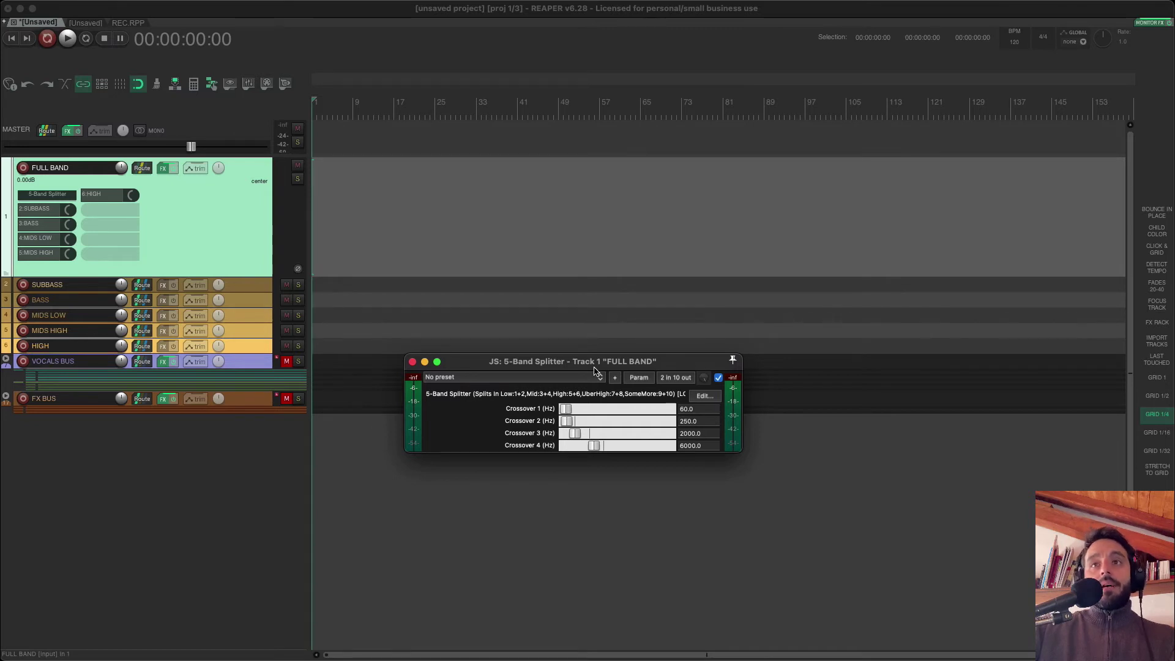
{"action": "left_click", "coordinate": [257, 279]}
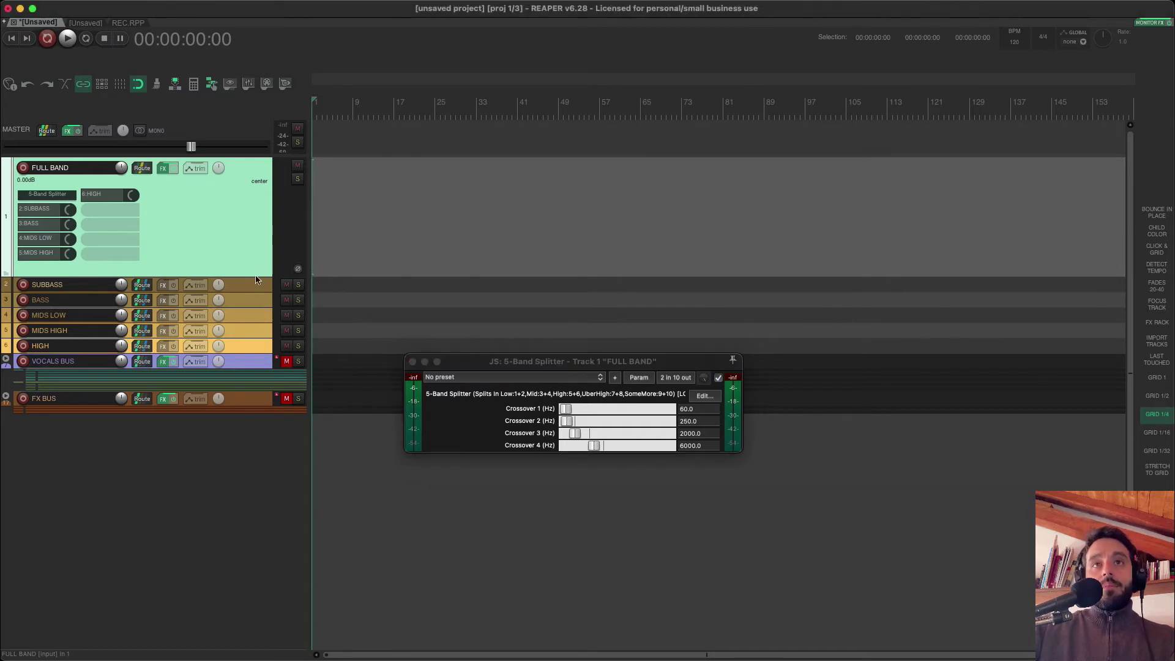
{"action": "left_click_drag", "start_coordinate": [257, 277], "coordinate": [257, 297]}
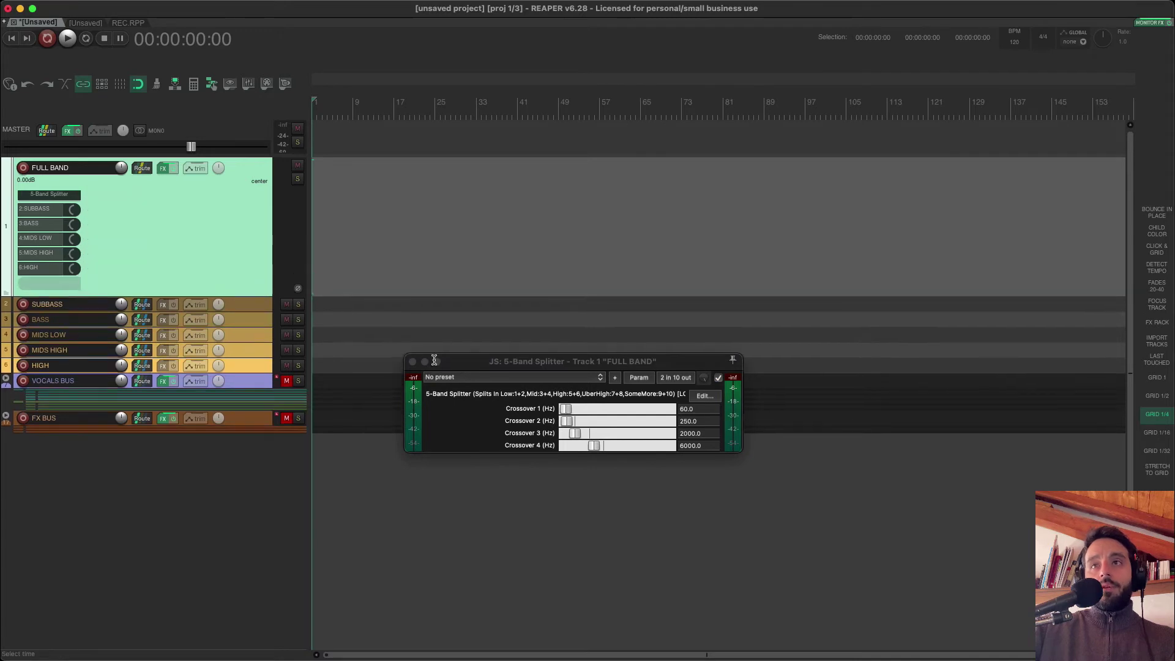
Try 75 Hz for Crossover 1 of the 5-Band Splitter and set it back to 60 Hz
{"action": "left_click", "coordinate": [703, 409]}
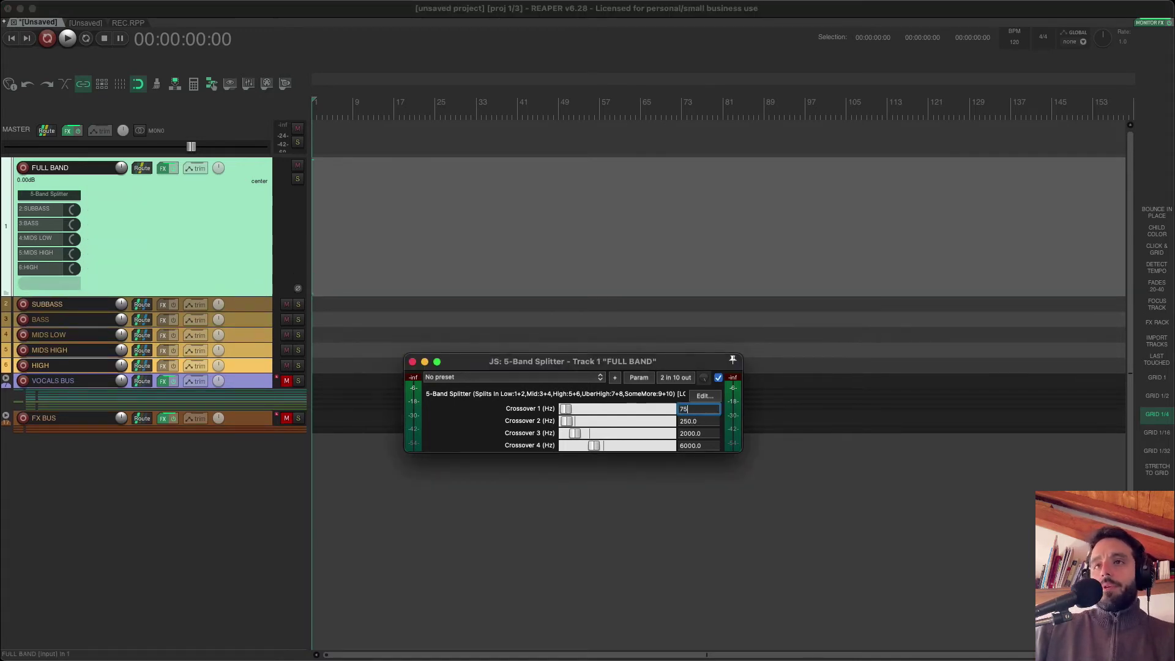
{"action": "type", "text": "75"}
{"action": "key", "text": "BackSpace"}
{"action": "key", "text": "BackSpace"}
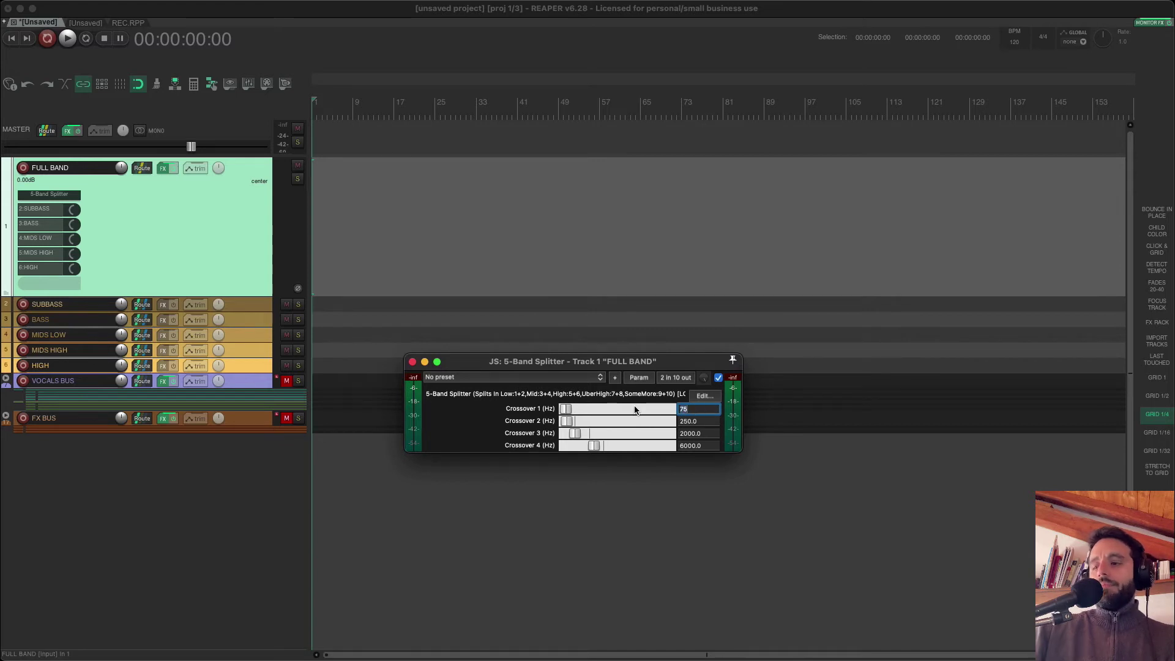
{"action": "type", "text": "60"}
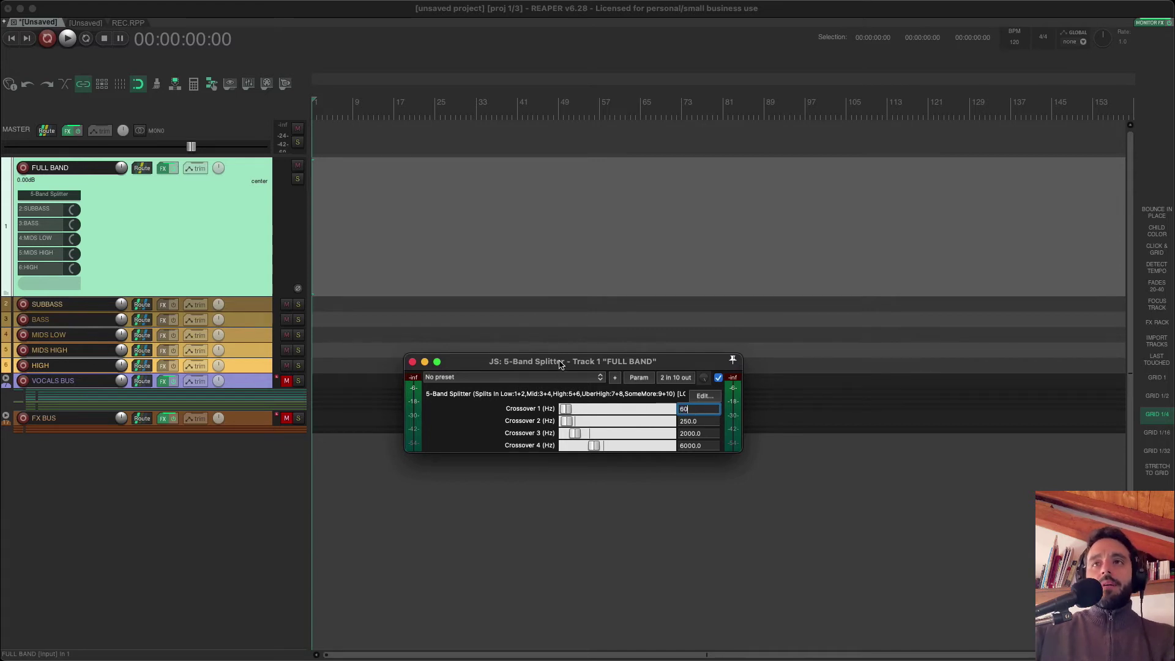
Compare the five band tracks from SUBBASS to HIGH with the splitter's crossover frequencies, with the 5-Band Splitter window moved slightly up
{"action": "left_click_drag", "start_coordinate": [561, 365], "coordinate": [566, 333]}
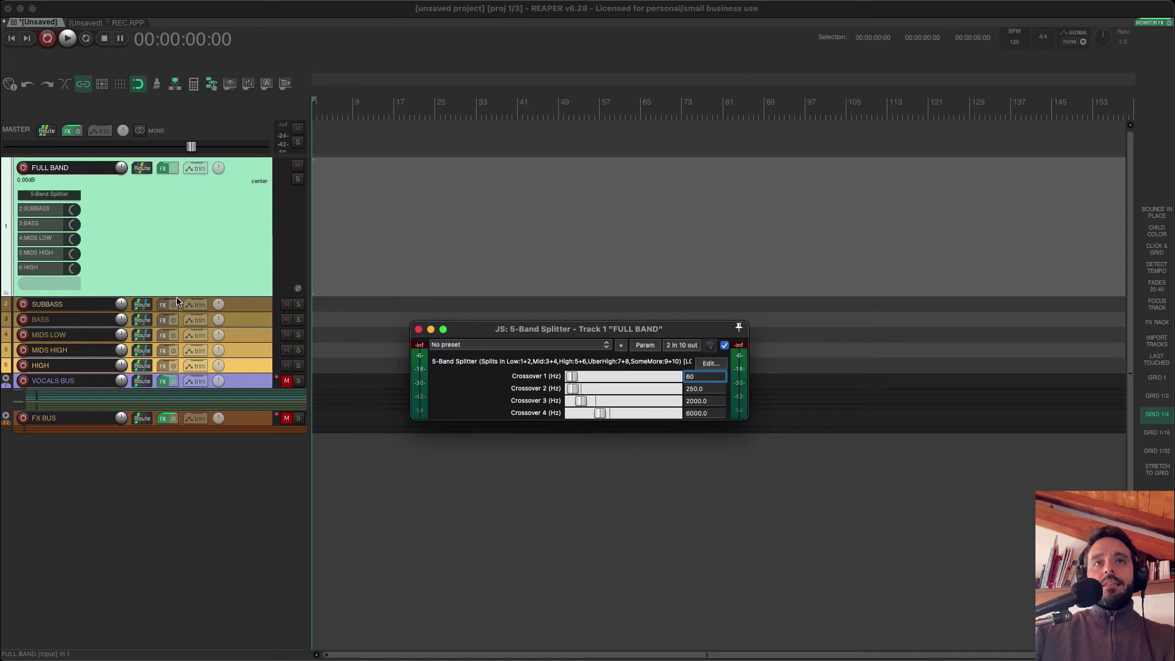
{"action": "left_click", "coordinate": [244, 306]}
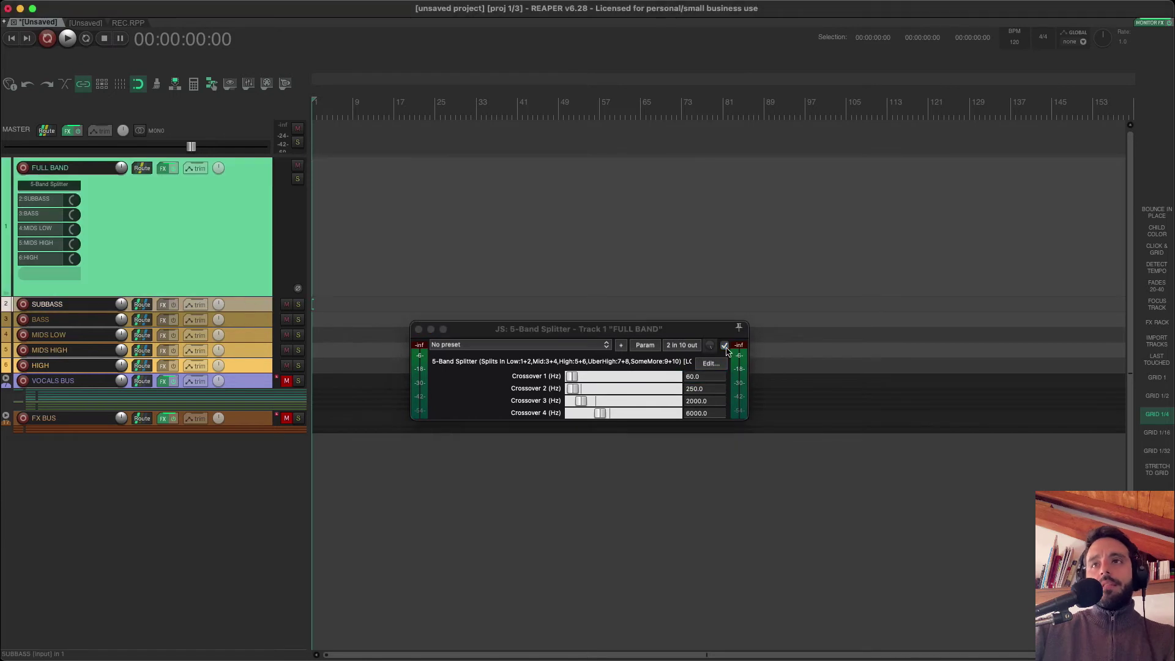
{"action": "left_click", "coordinate": [239, 322]}
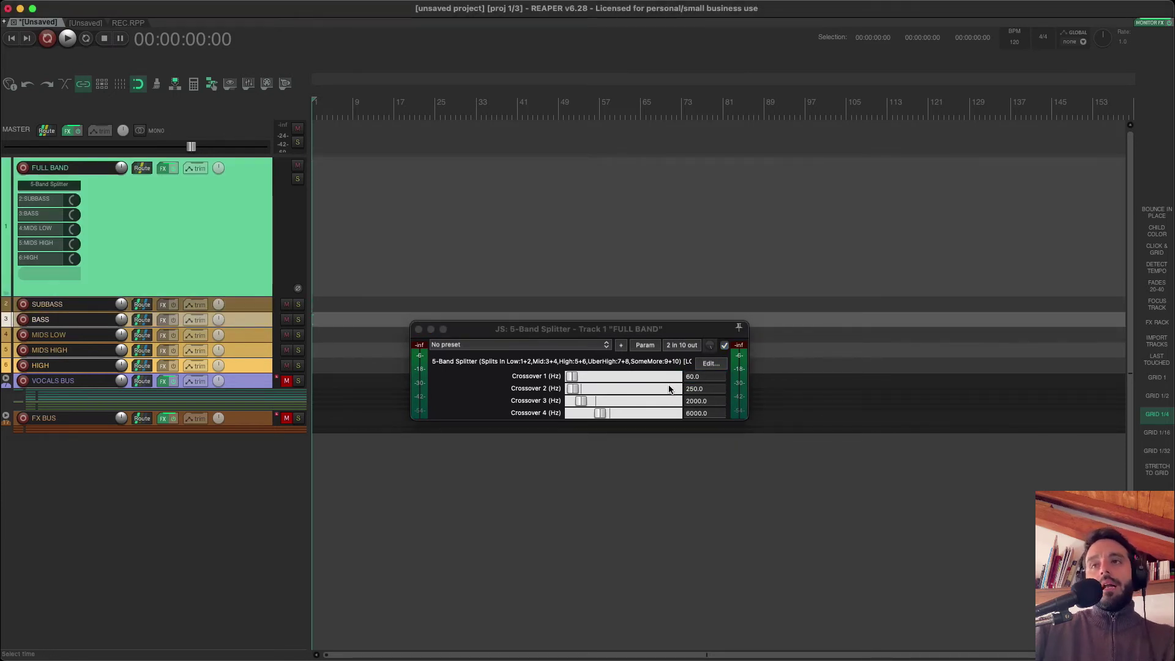
{"action": "left_click", "coordinate": [709, 389]}
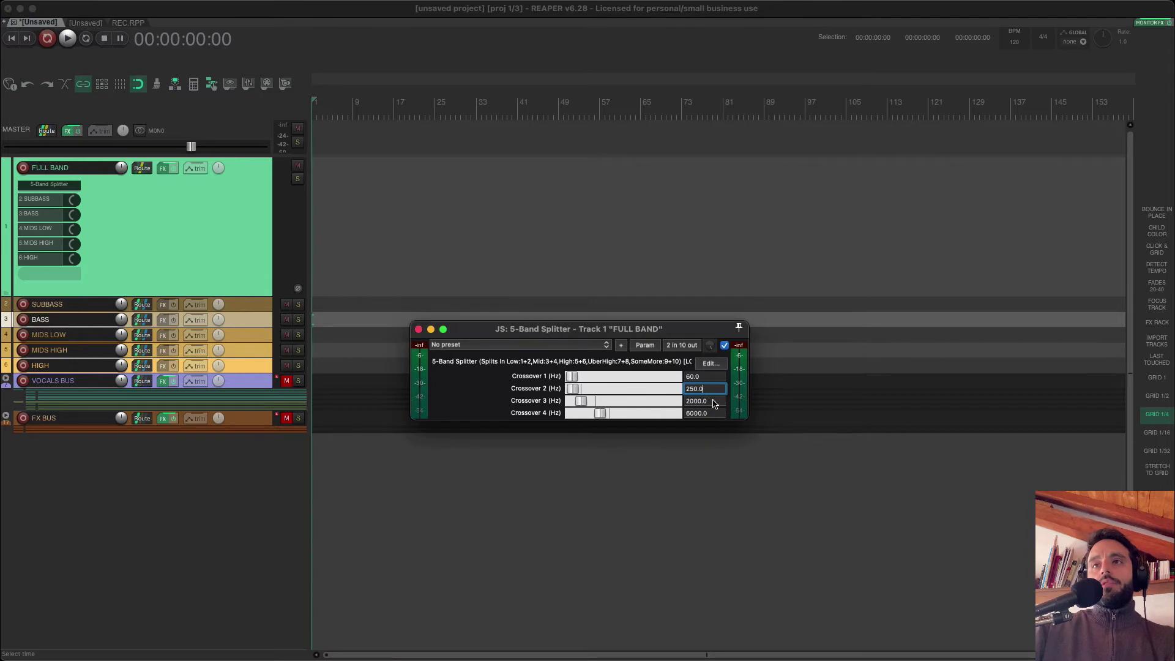
{"action": "left_click", "coordinate": [235, 340]}
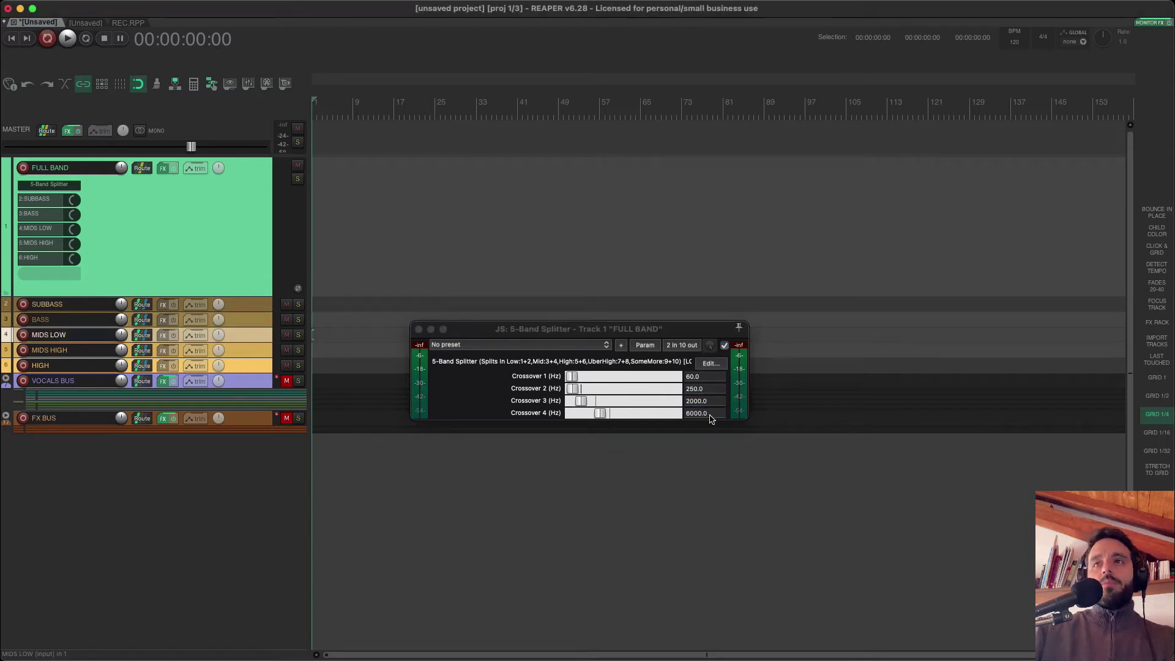
{"action": "left_click", "coordinate": [256, 350]}
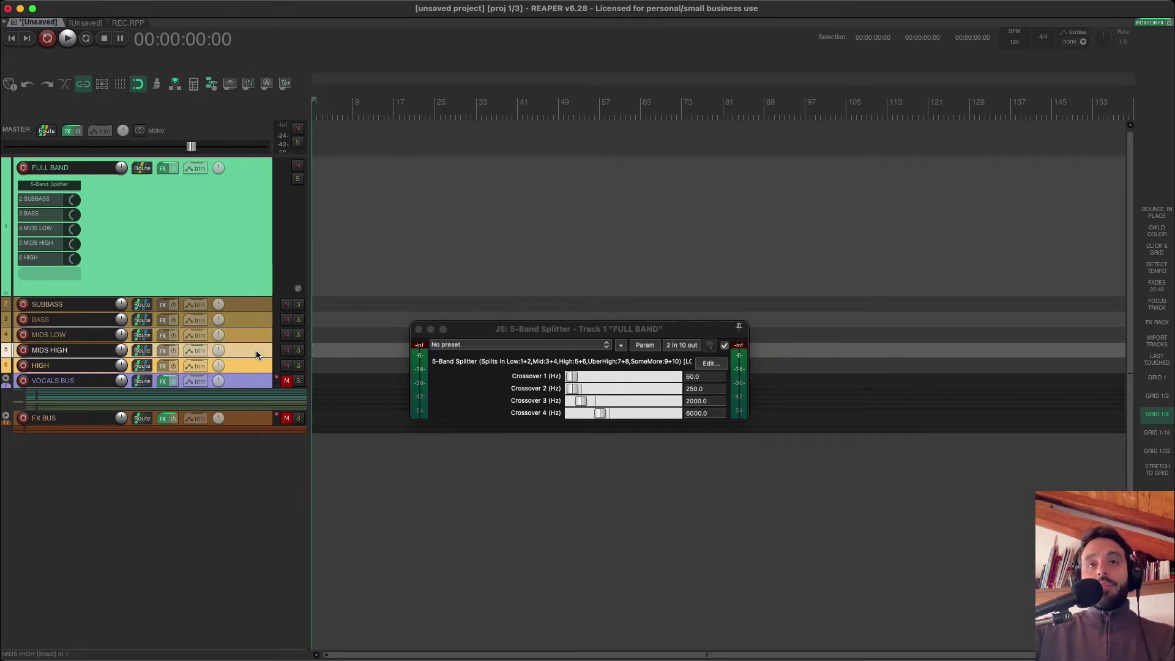
{"action": "left_click", "coordinate": [249, 365]}
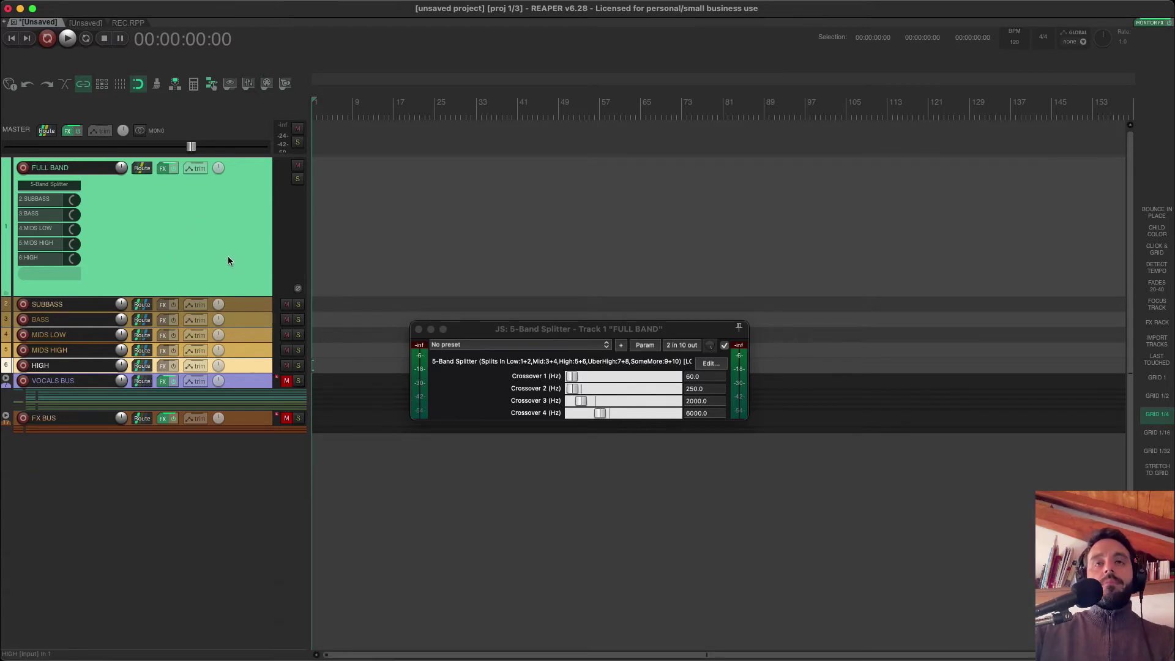
{"action": "left_click", "coordinate": [250, 302]}
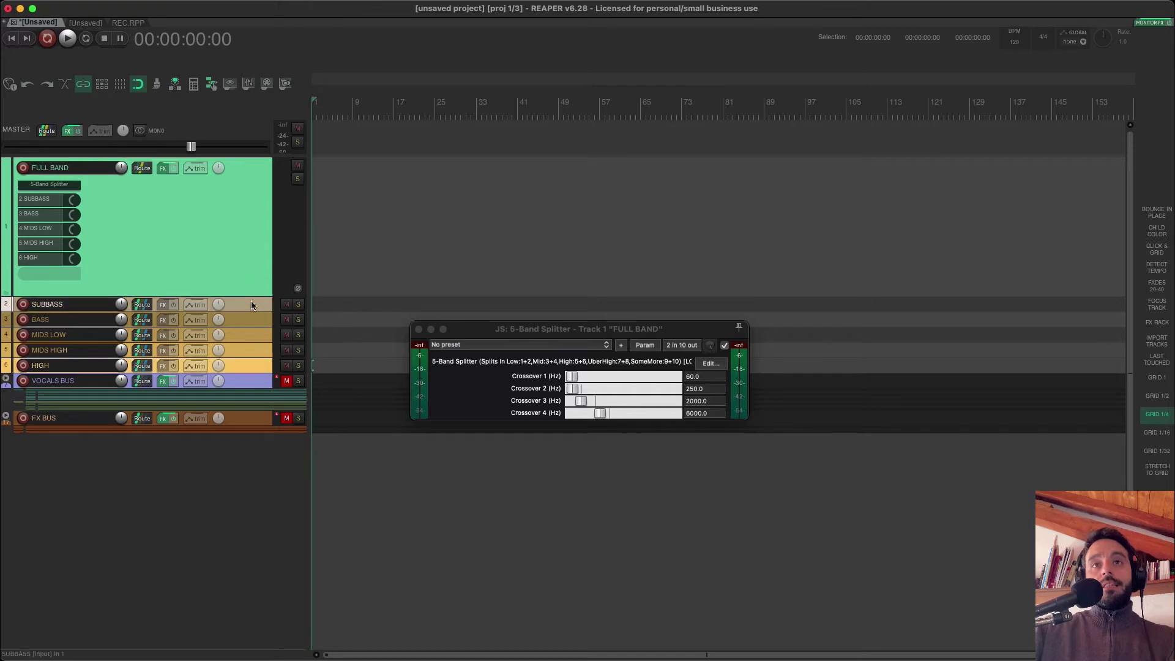
{"action": "left_click", "coordinate": [254, 363], "text": "shift"}
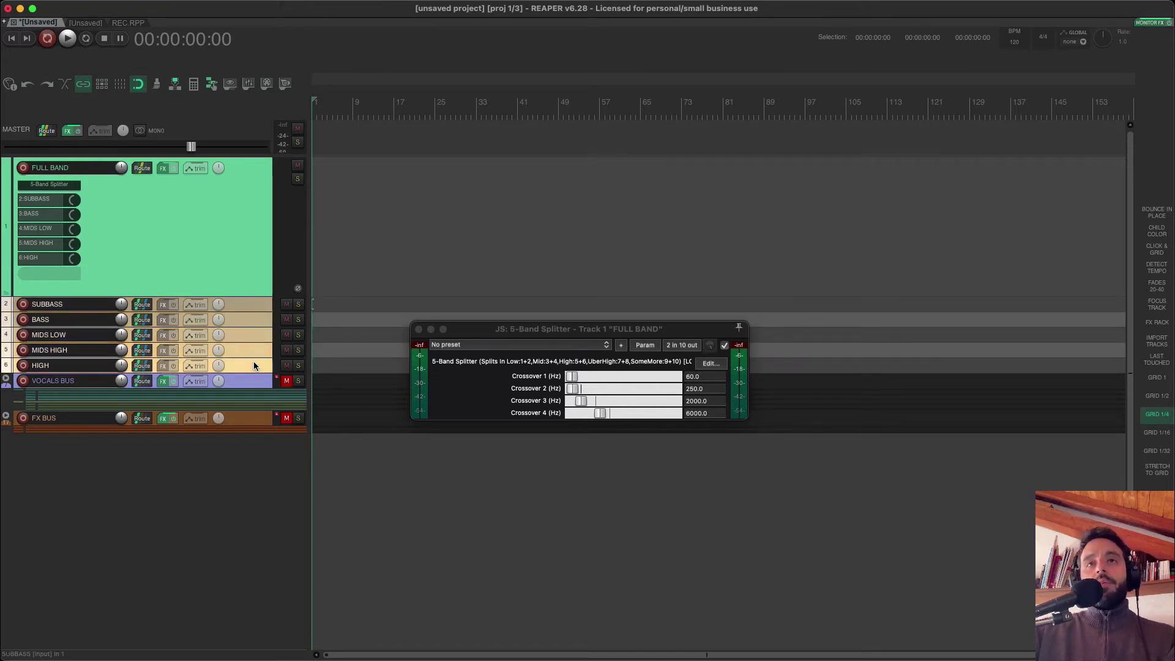
Switch to Finder, bring Like a Crow - Kuoka.wav onto the FULL BAND track, and align the item with the project start
{"action": "key", "text": "super+Tab"}
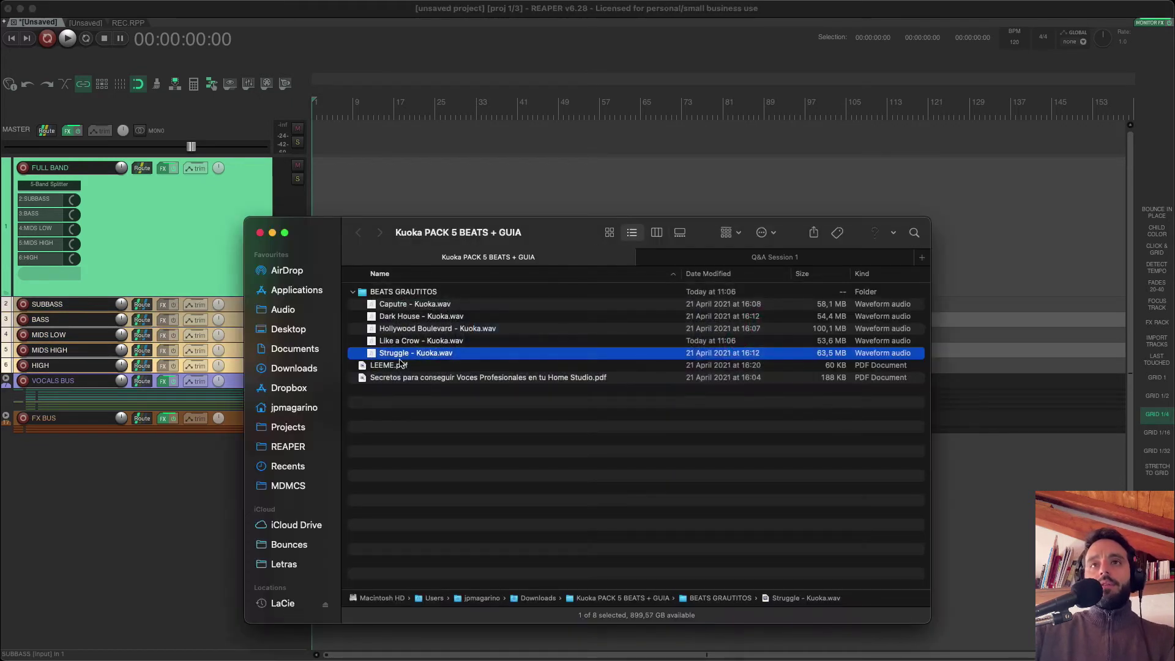
{"action": "left_click_drag", "start_coordinate": [408, 355], "coordinate": [362, 191]}
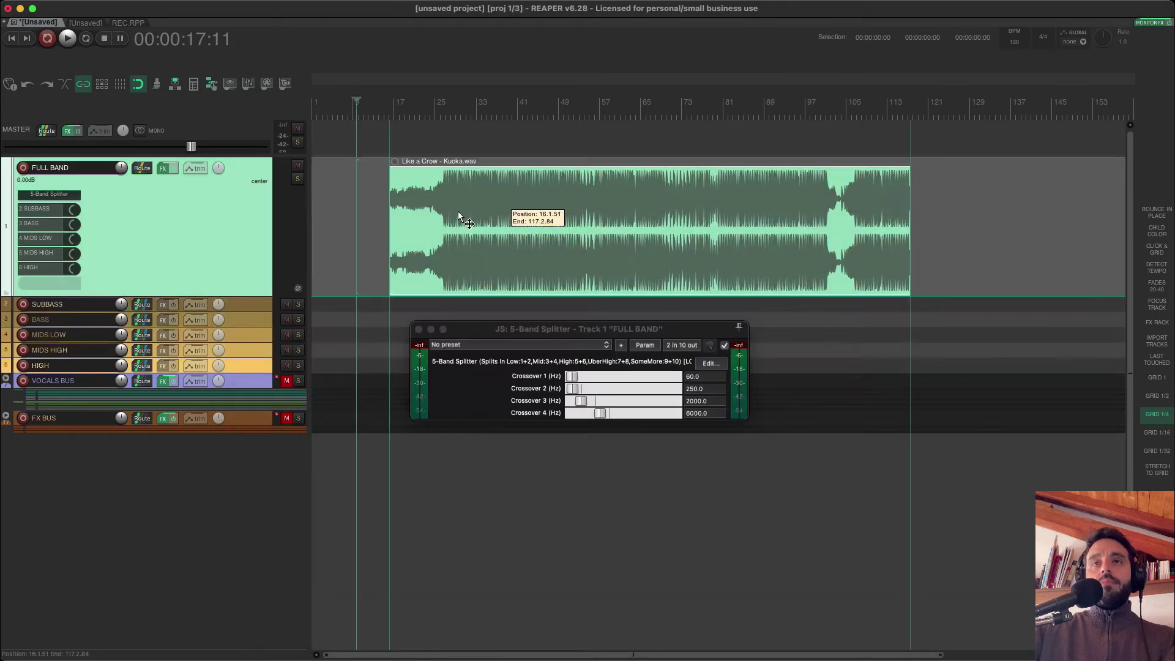
{"action": "left_click_drag", "start_coordinate": [458, 211], "coordinate": [343, 220]}
Play the beat from about bar 15 through the splitter for a few seconds and stop playback
{"action": "left_click", "coordinate": [383, 145]}
{"action": "key", "text": "space"}
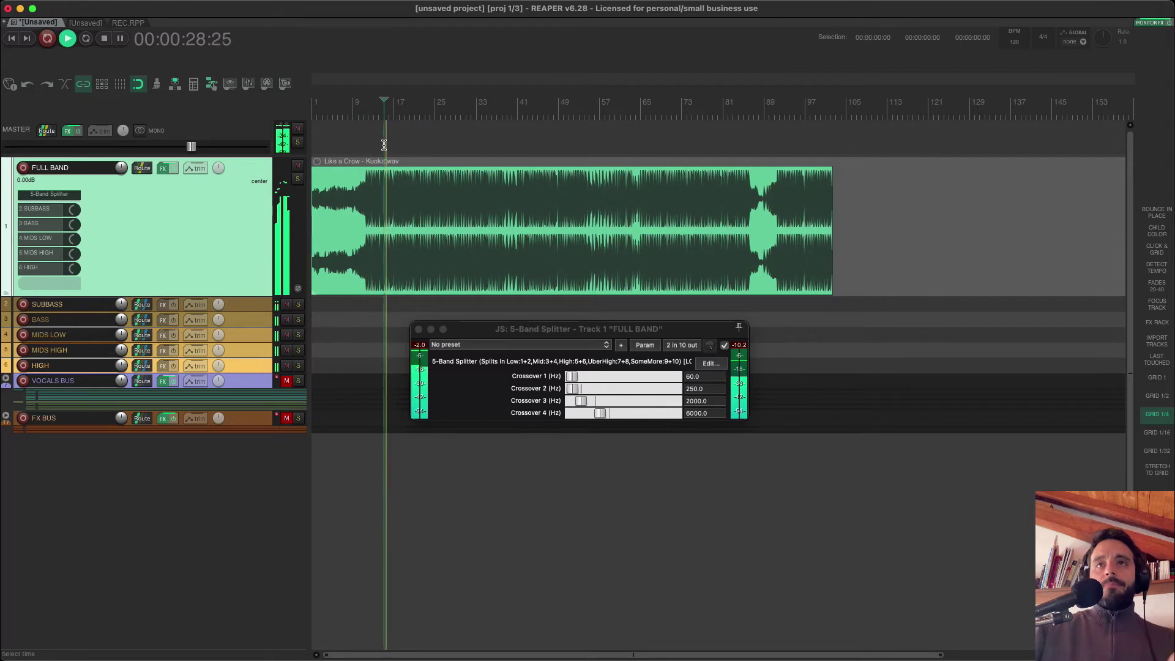
{"action": "key", "text": "space"}
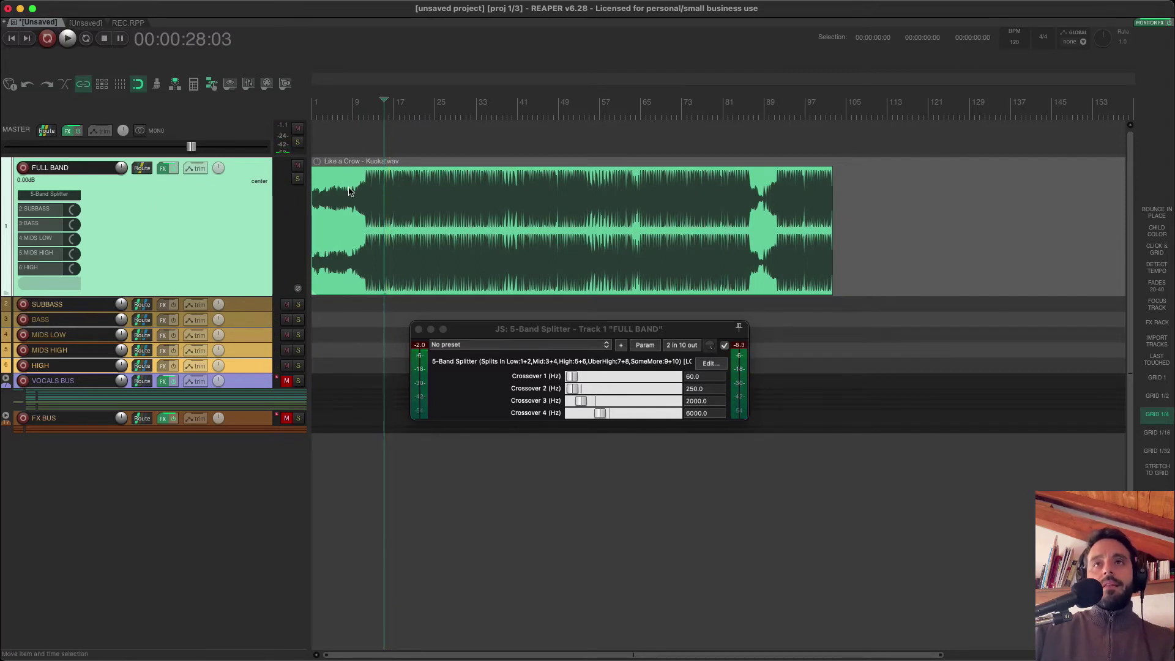
Mute all five band tracks during playback and unmute them one by one from HIGH down to SUBBASS
{"action": "left_click", "coordinate": [228, 310]}
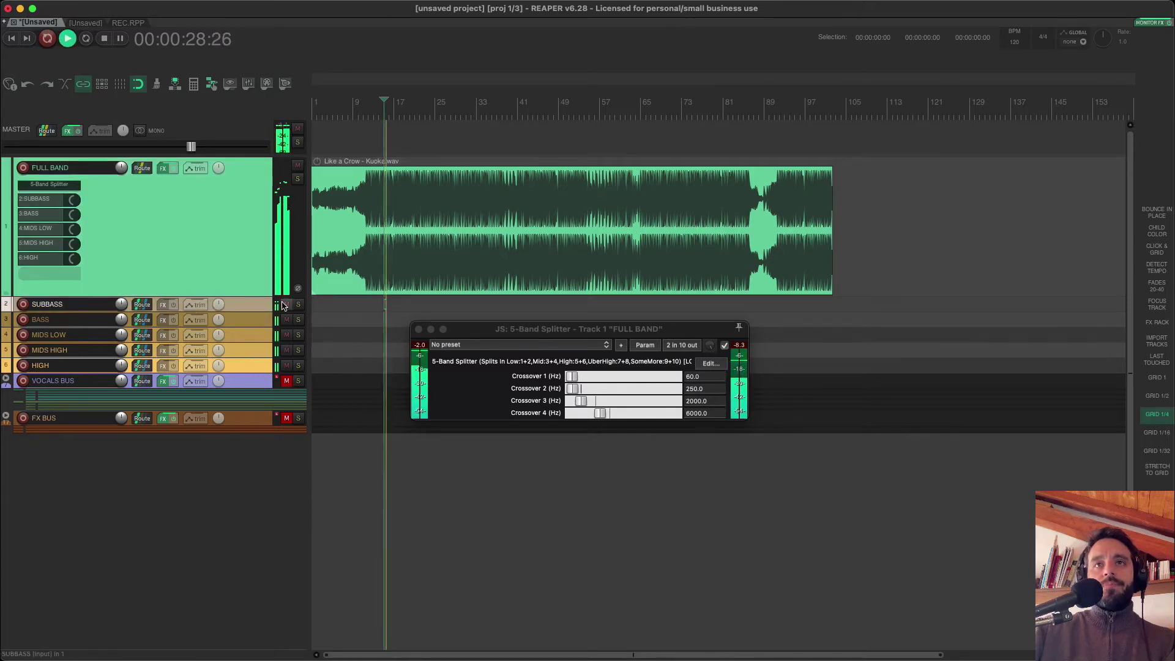
{"action": "left_click_drag", "start_coordinate": [287, 304], "coordinate": [287, 364]}
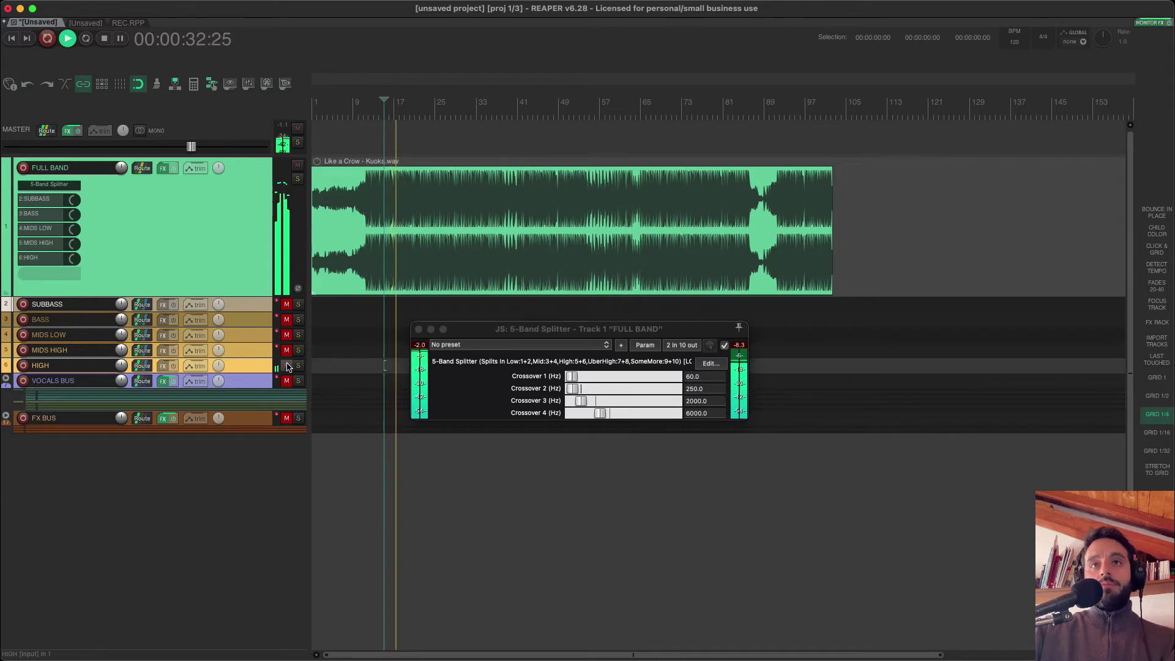
{"action": "left_click", "coordinate": [286, 365]}
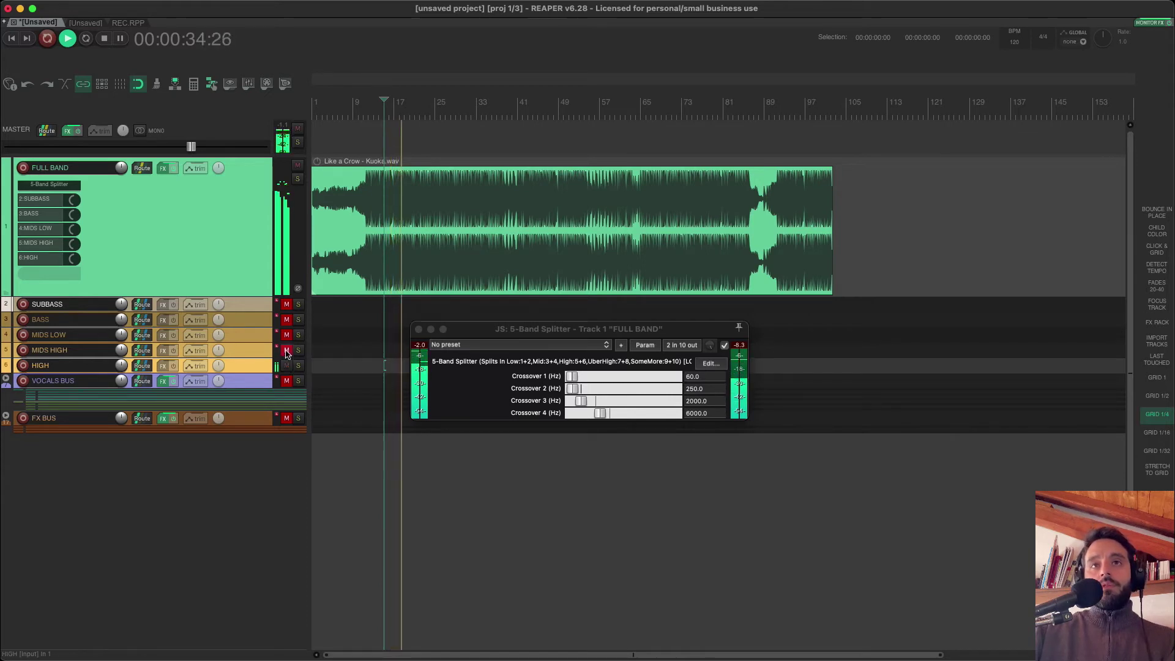
{"action": "left_click", "coordinate": [286, 350]}
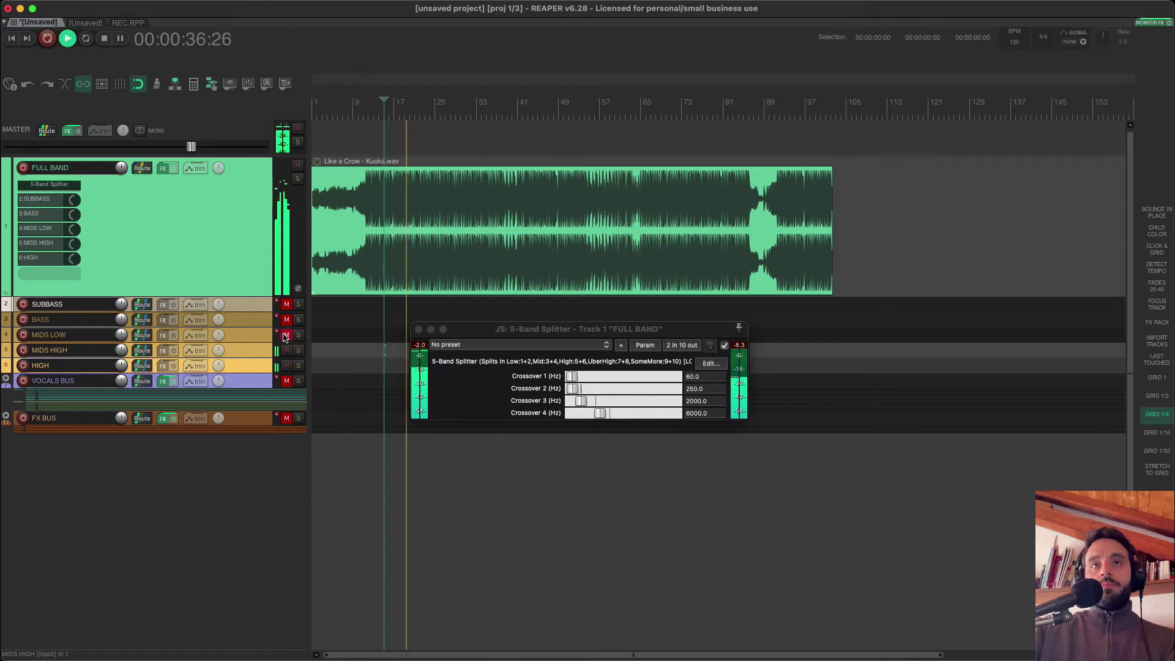
{"action": "left_click", "coordinate": [286, 335]}
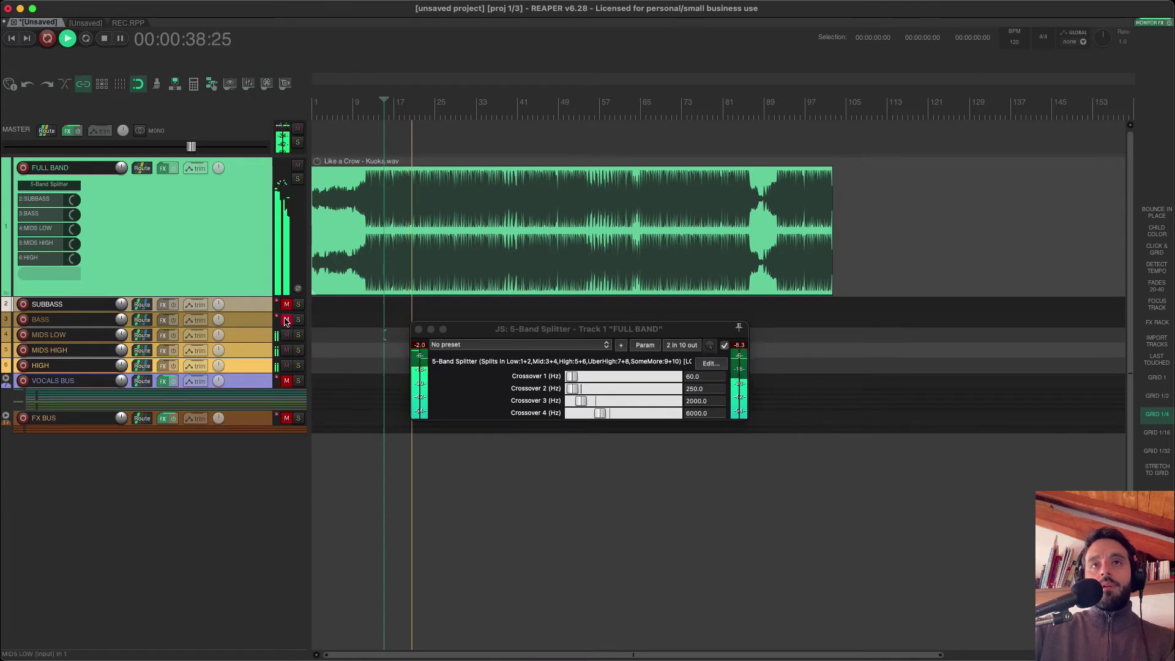
{"action": "left_click", "coordinate": [286, 319]}
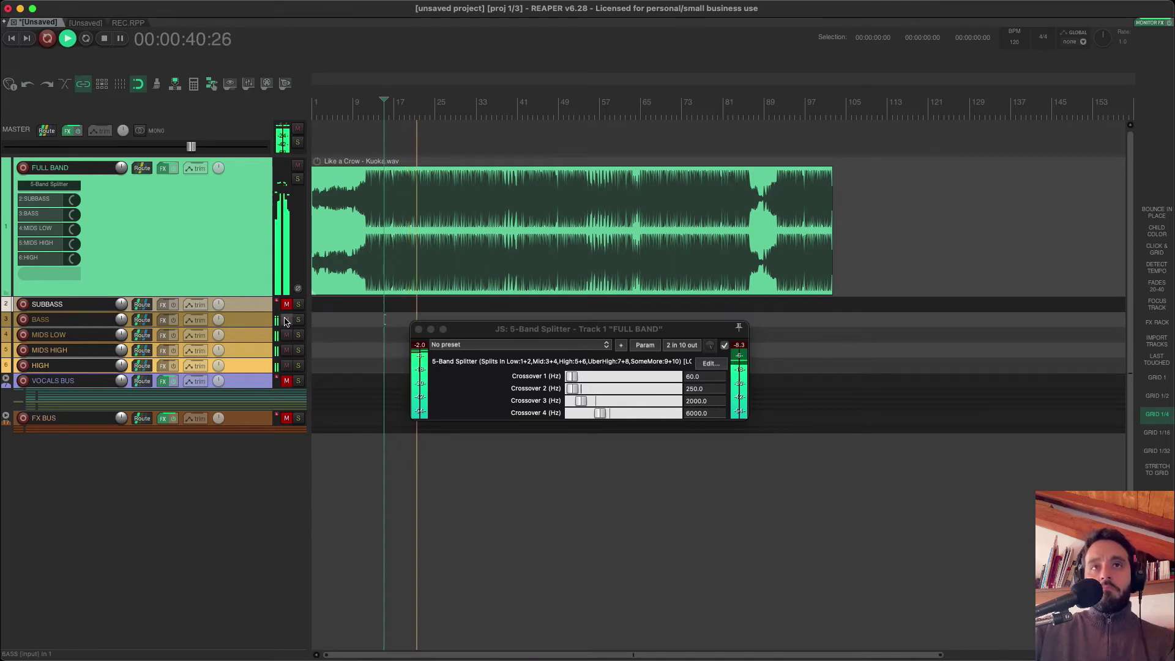
{"action": "left_click", "coordinate": [286, 304]}
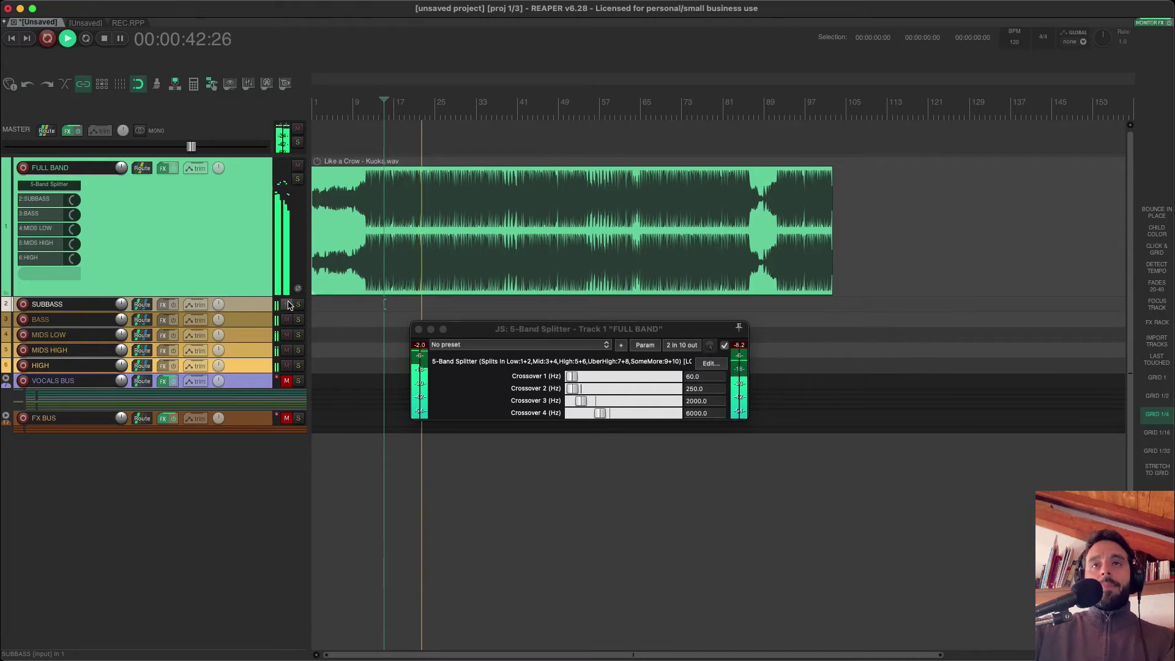
Solo the SUBBASS track to hear it alone, unsolo it, and stop playback
{"action": "left_click", "coordinate": [298, 304]}
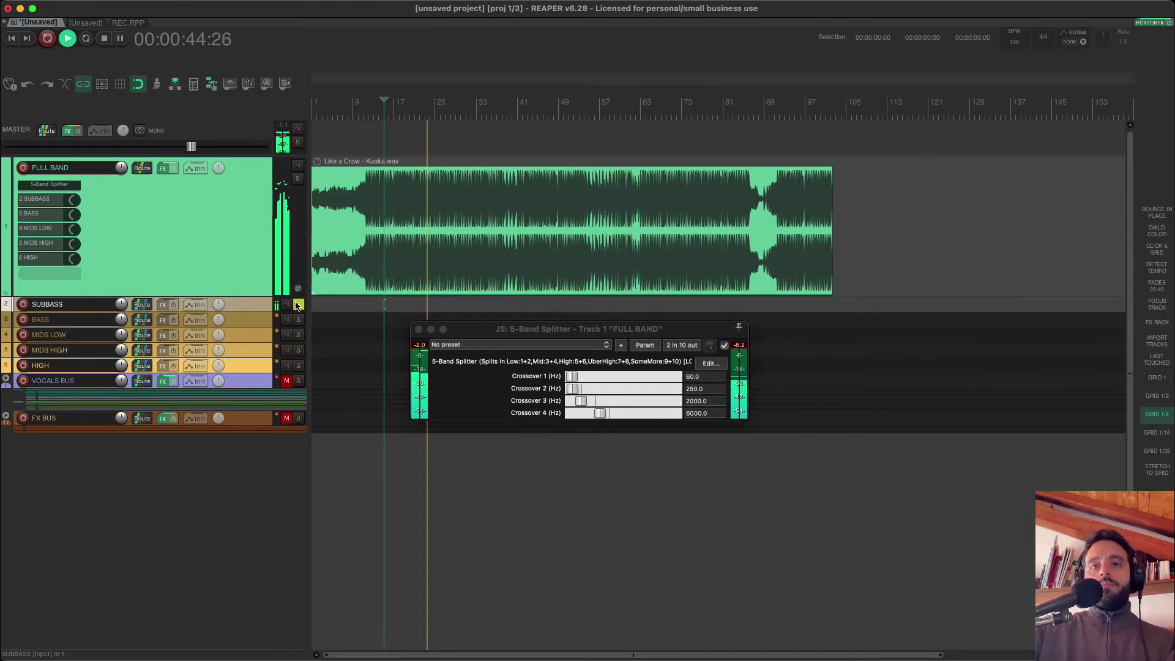
{"action": "left_click", "coordinate": [298, 304]}
{"action": "key", "text": "space"}
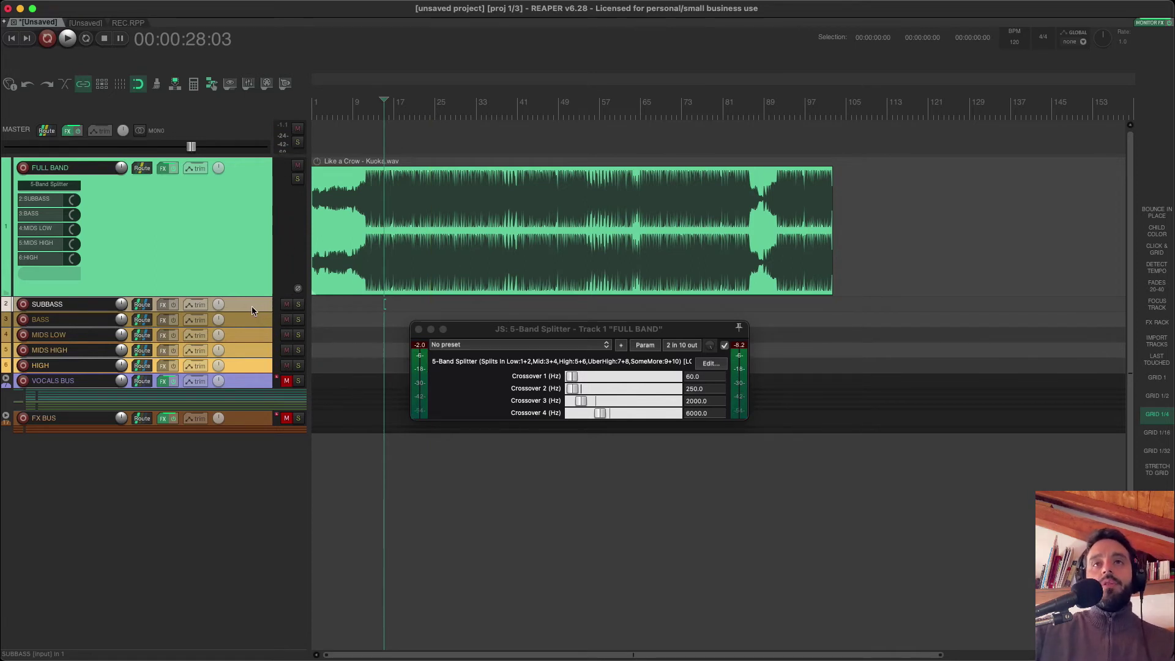
Close the 5-Band Splitter window and expand the VOCALS BUS and FX BUS folders to show their tracks
{"action": "left_click", "coordinate": [419, 329]}
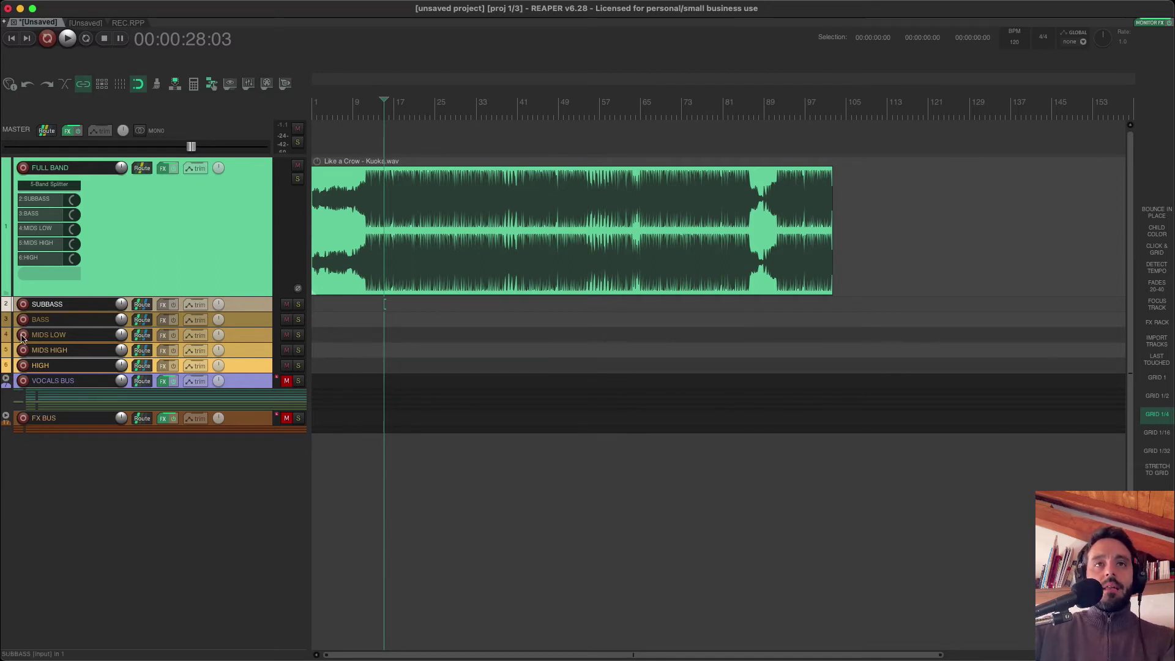
{"action": "left_click", "coordinate": [7, 379]}
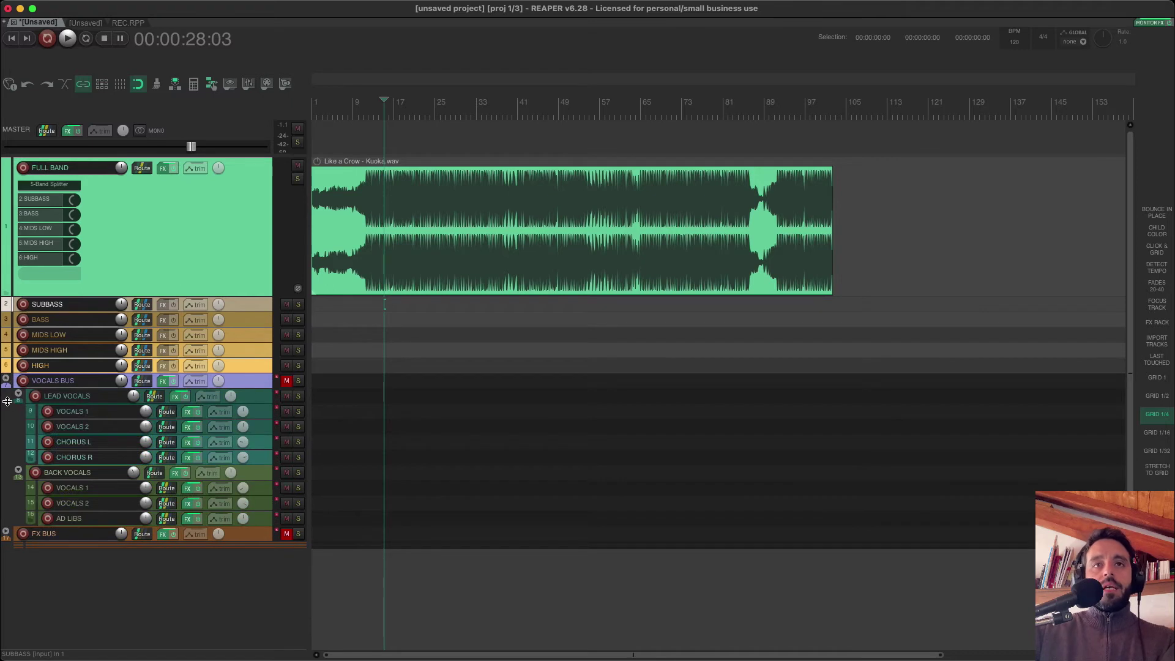
{"action": "left_click", "coordinate": [6, 531]}
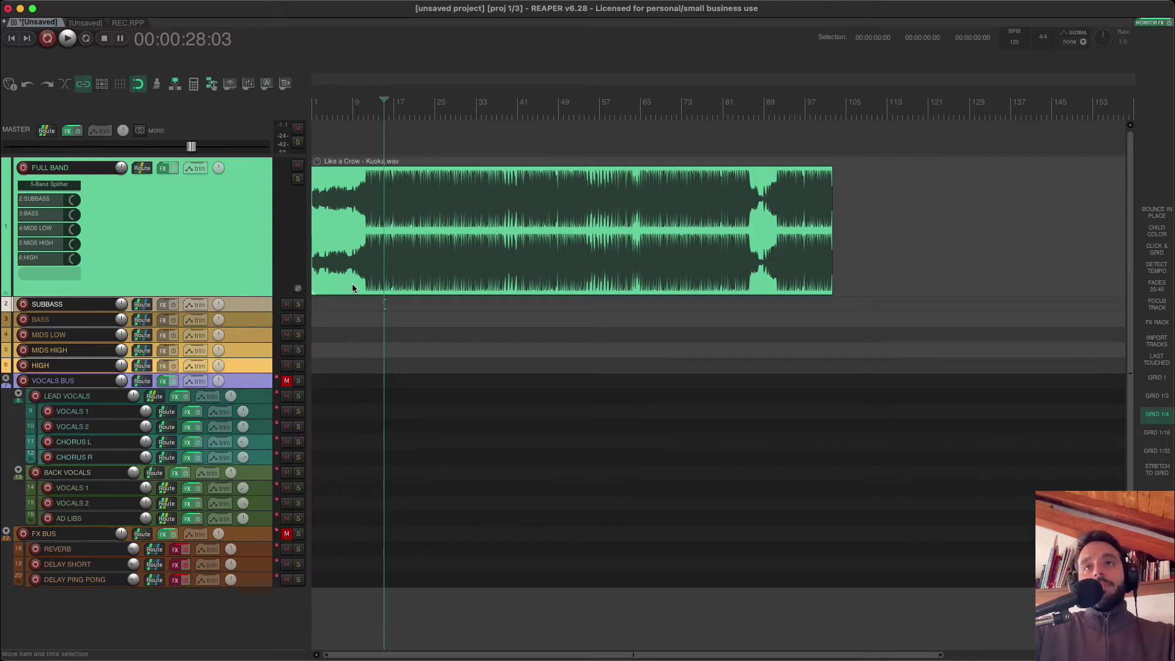
Delete the VOCALS BUS and FX BUS folders together with all their child tracks
{"action": "left_click", "coordinate": [249, 385]}
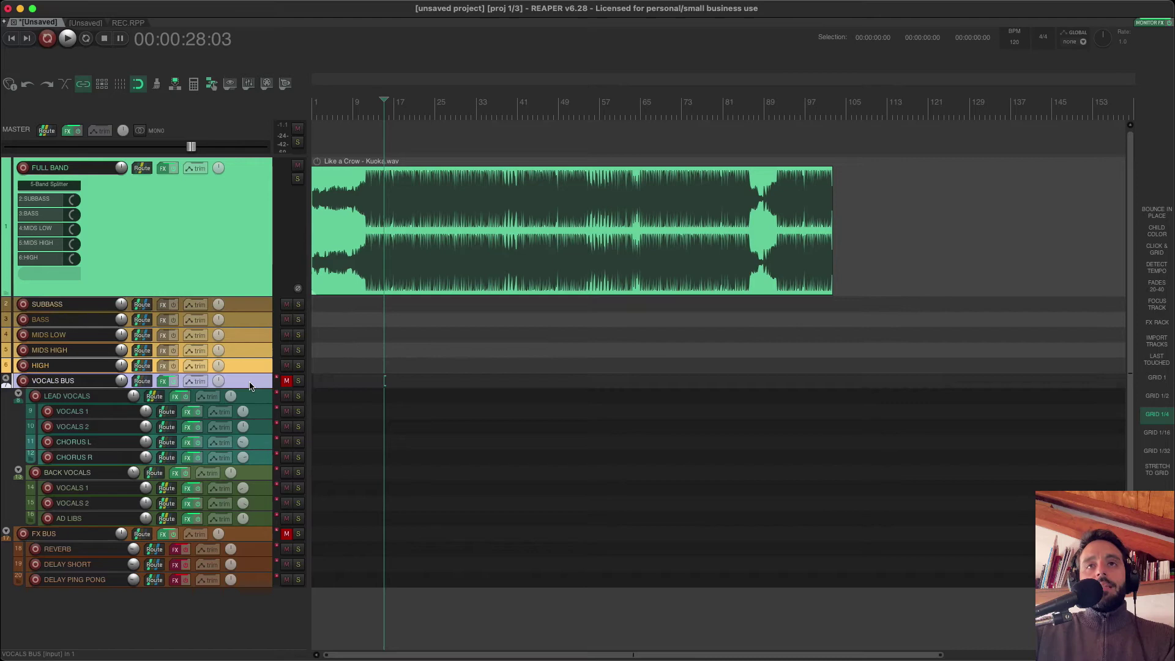
{"action": "left_click", "coordinate": [247, 520], "text": "shift"}
{"action": "key", "text": "Delete"}
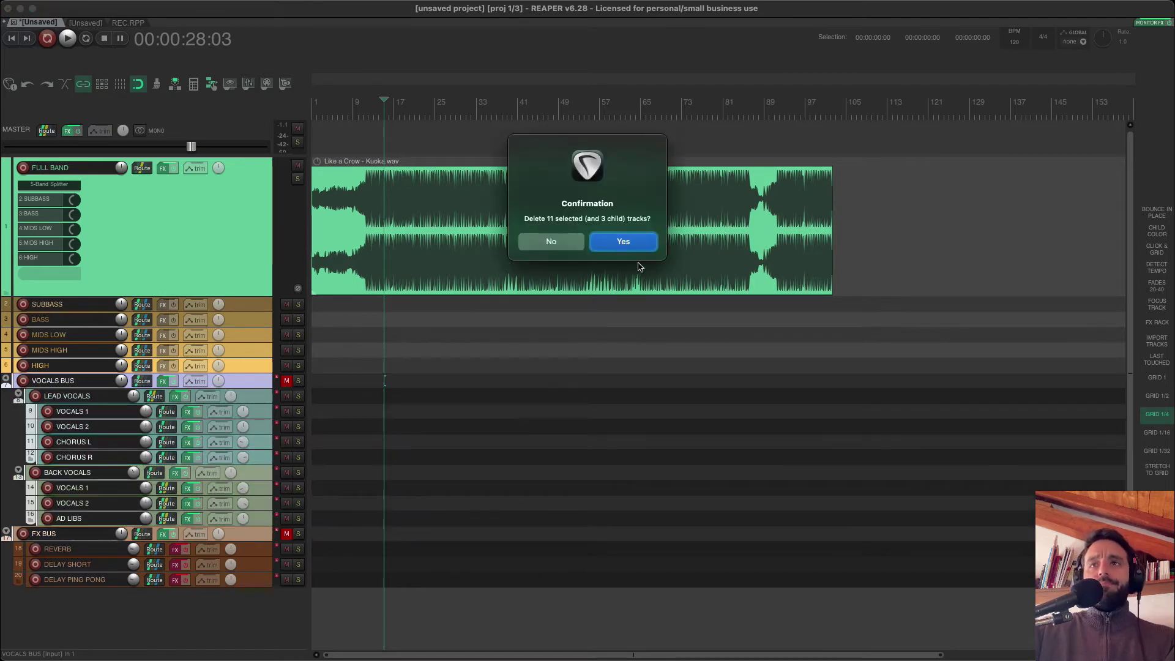
{"action": "left_click", "coordinate": [619, 244]}
Open the mixer and select the five band tracks from SUBBASS through HIGH
{"action": "key", "text": "ctrl+m"}
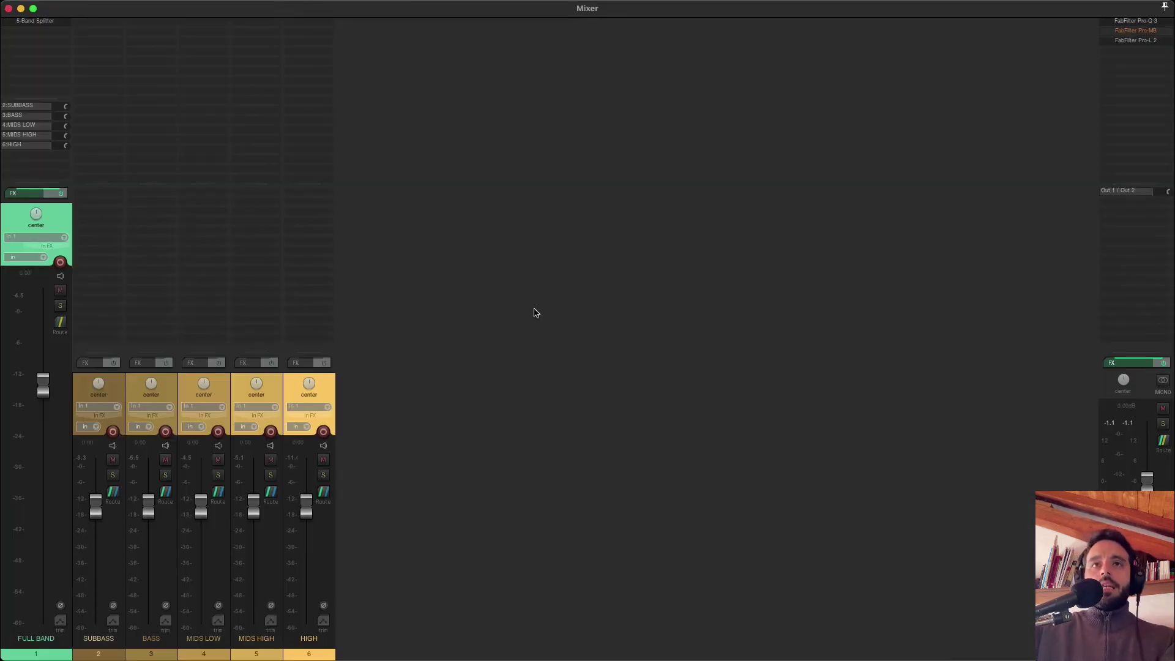
{"action": "left_click", "coordinate": [99, 639]}
{"action": "left_click", "coordinate": [309, 638], "text": "shift"}
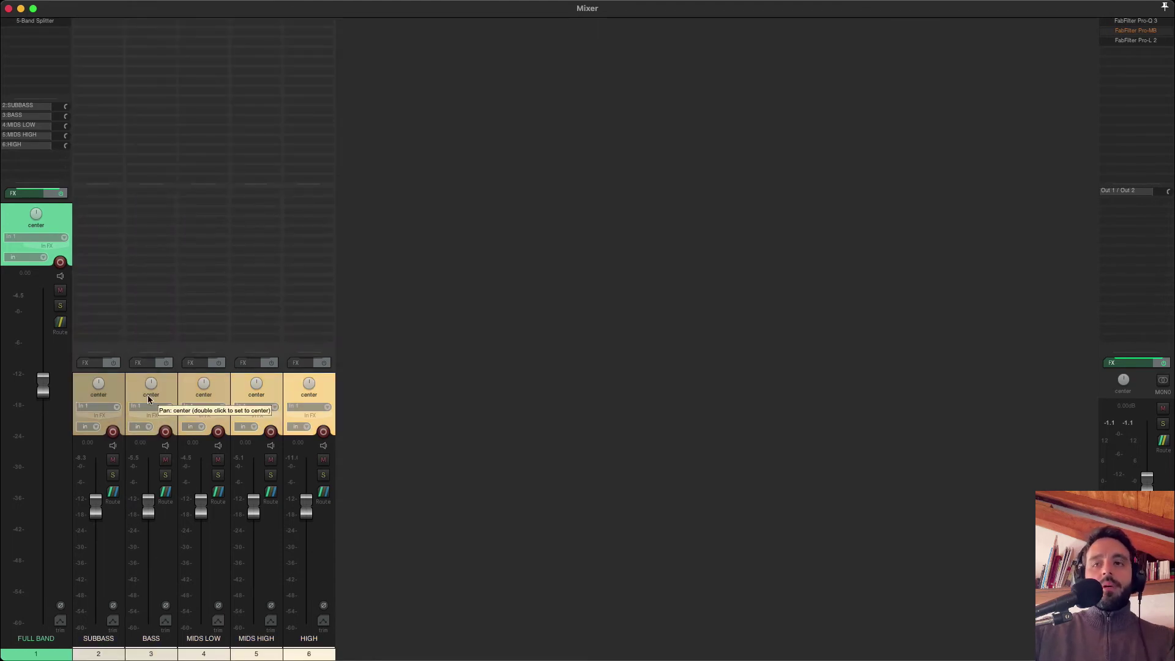
Play the beat, try lowering the five selected band faders together, return them to 0 dB, and clear the track selection
{"action": "key", "text": "space"}
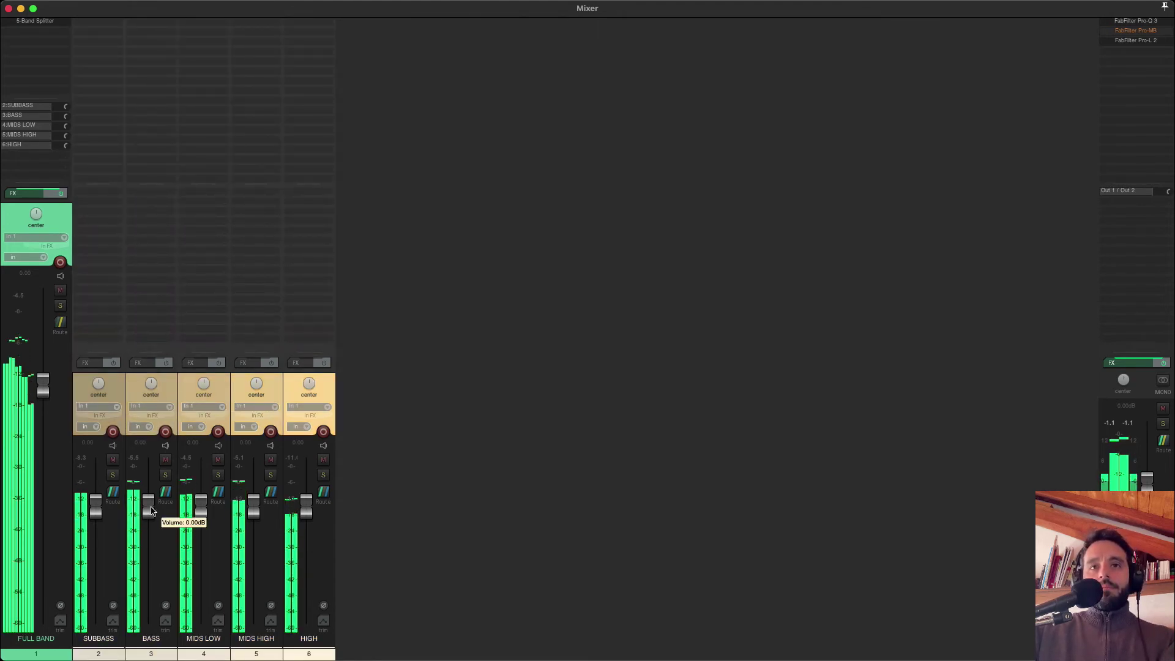
{"action": "key", "text": "space"}
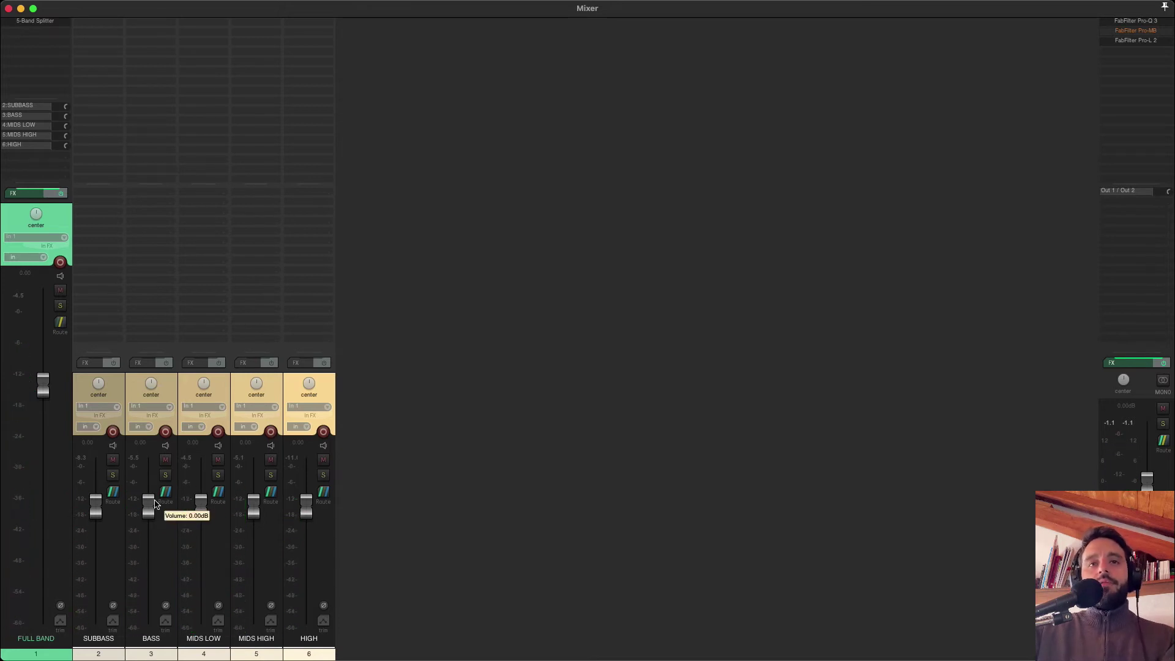
{"action": "key", "text": "space"}
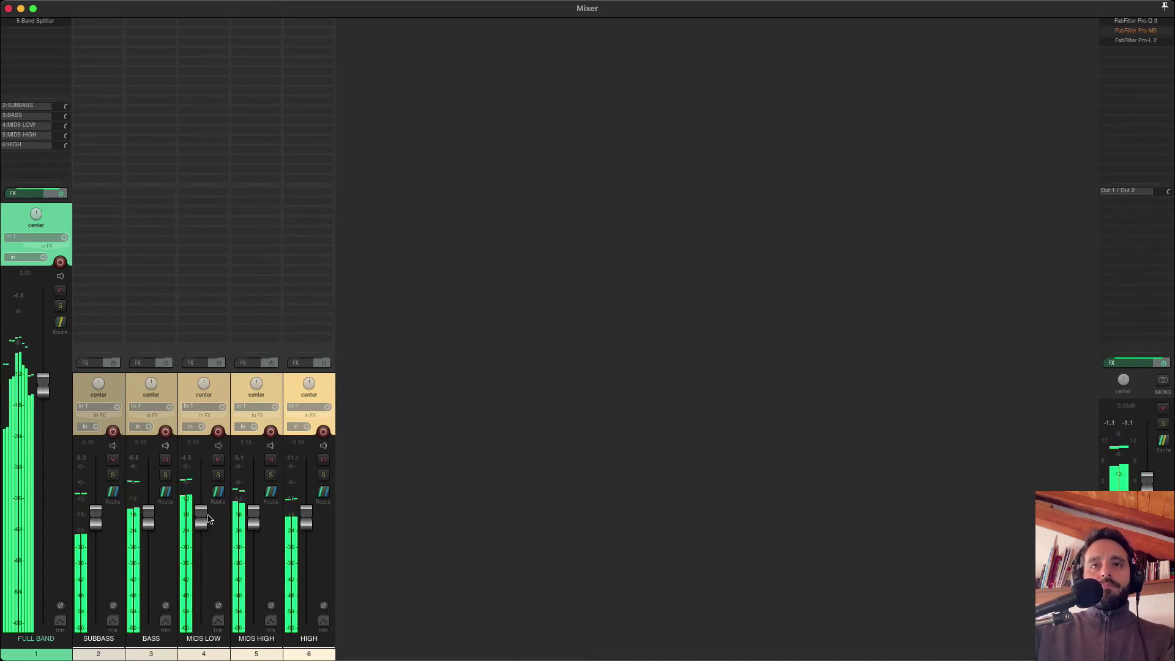
{"action": "left_click", "coordinate": [387, 548]}
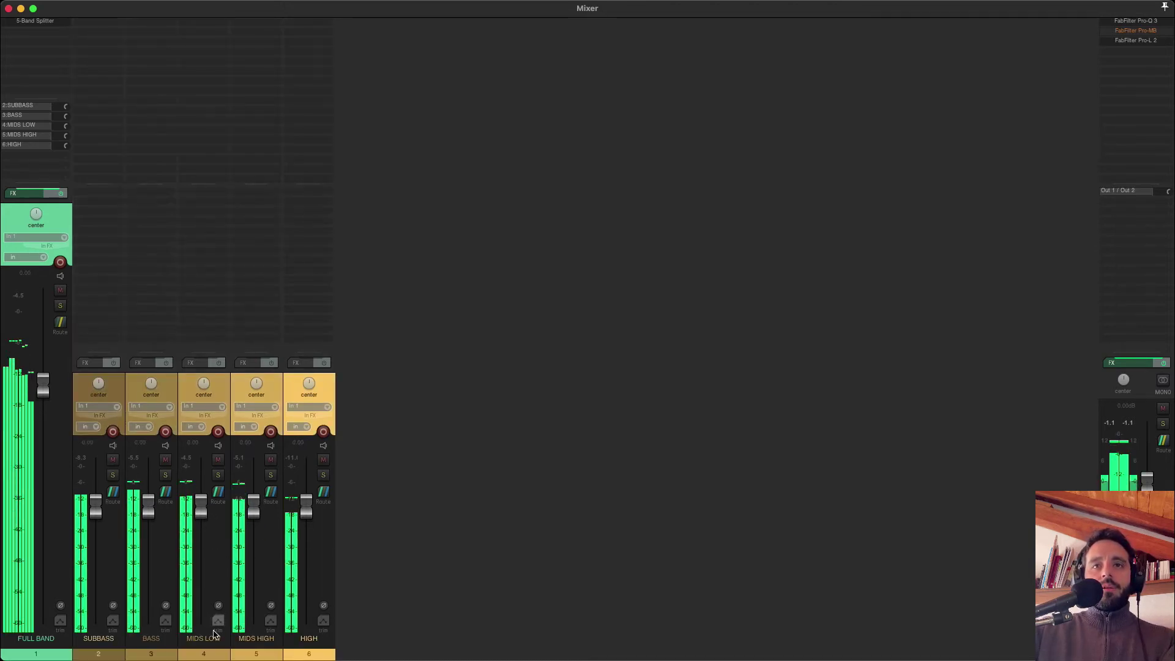
Lower the MIDS LOW and MIDS HIGH faders individually to about -10 dB and the HIGH fader slightly
{"action": "left_click_drag", "start_coordinate": [201, 509], "coordinate": [201, 541]}
{"action": "left_click_drag", "start_coordinate": [251, 512], "coordinate": [252, 543]}
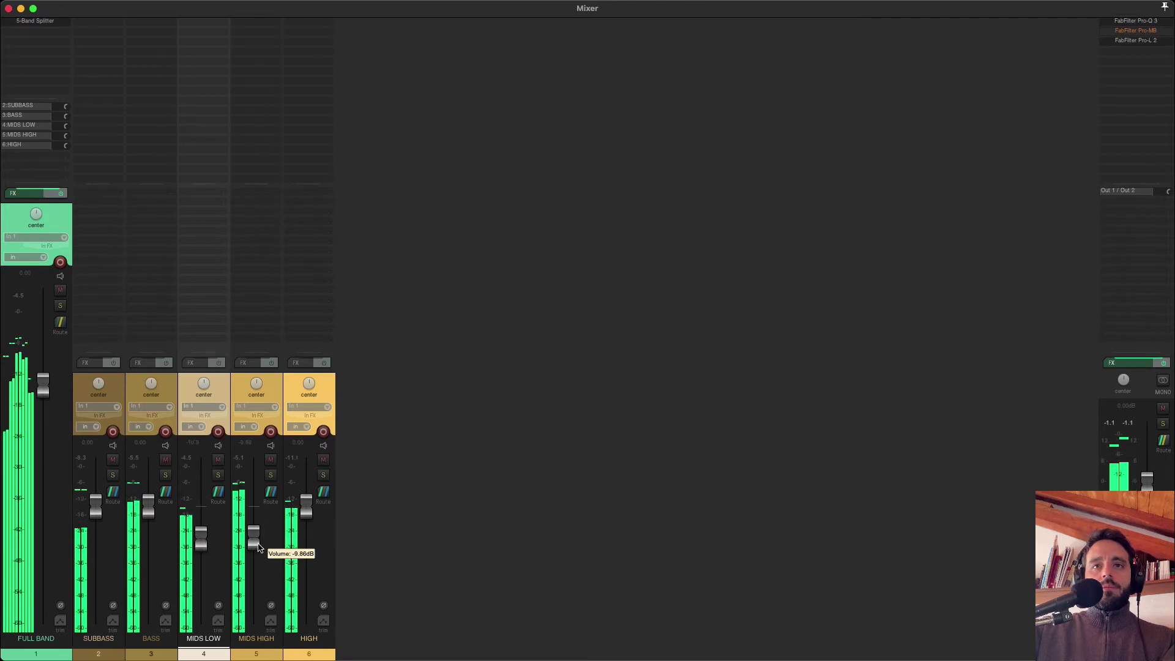
{"action": "left_click_drag", "start_coordinate": [305, 514], "coordinate": [307, 526]}
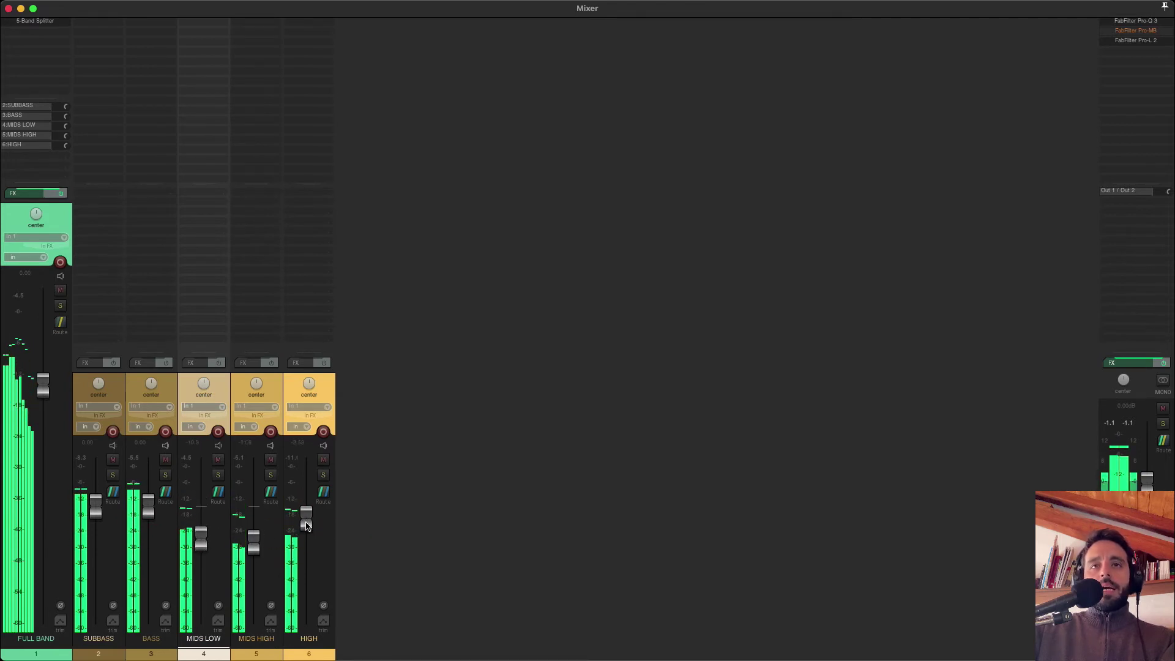
Raise the MIDS HIGH and MIDS LOW faders to about -5 dB each and close the mixer
{"action": "mouse_move", "coordinate": [252, 539]}
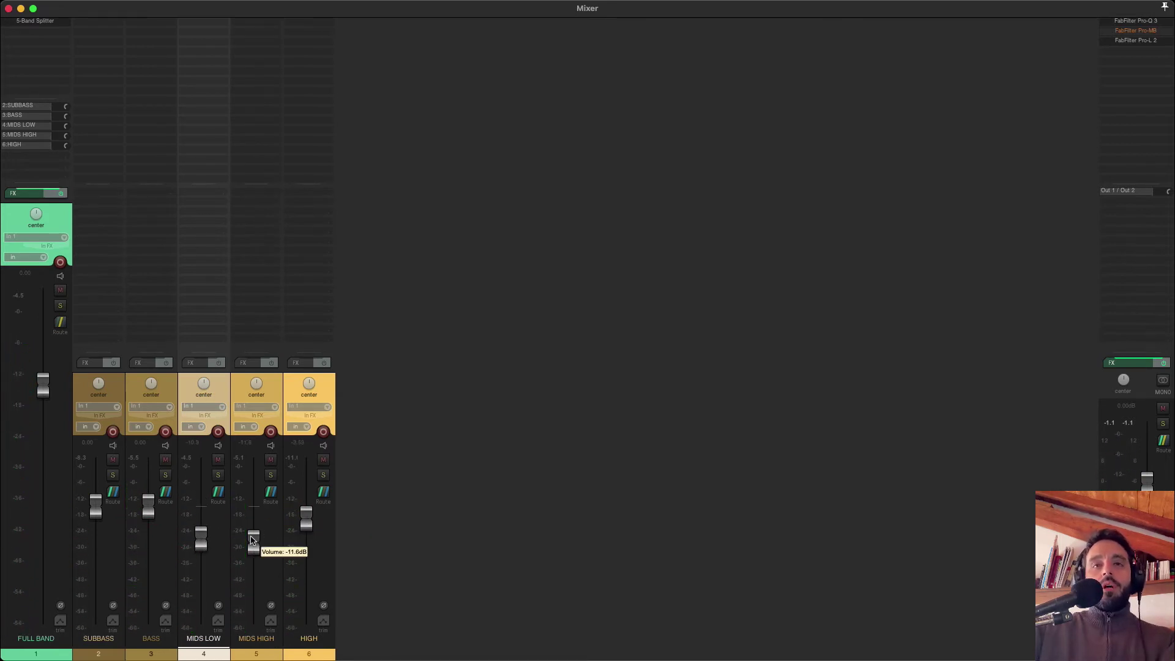
{"action": "left_click_drag", "start_coordinate": [252, 536], "coordinate": [205, 520]}
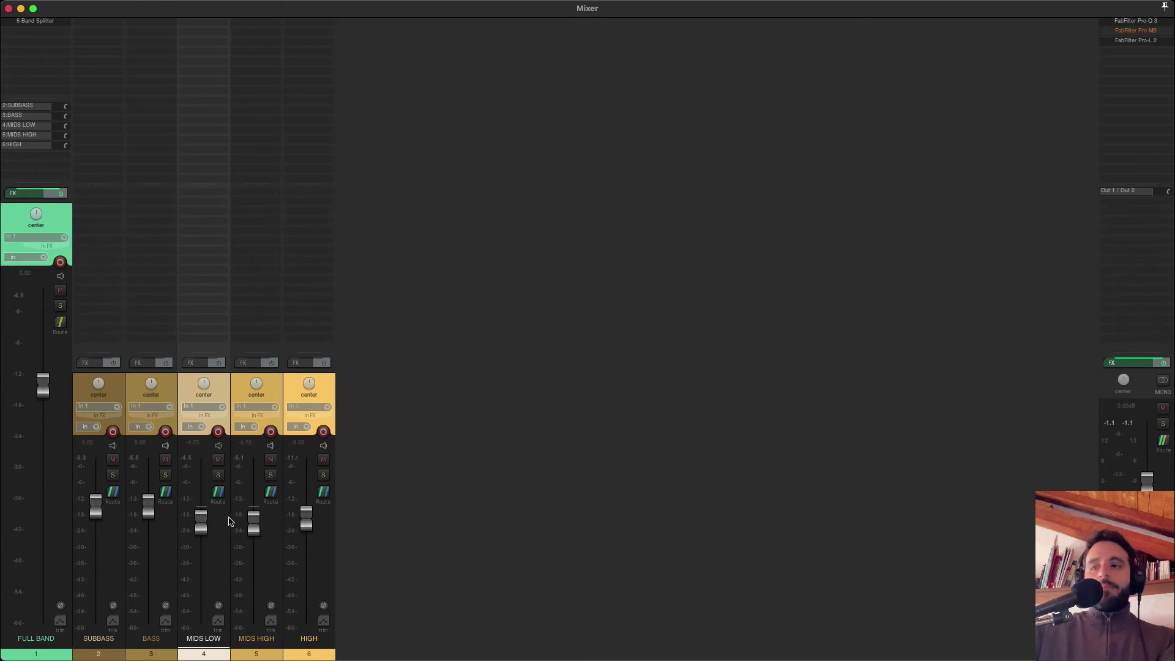
{"action": "key", "text": "super+m"}
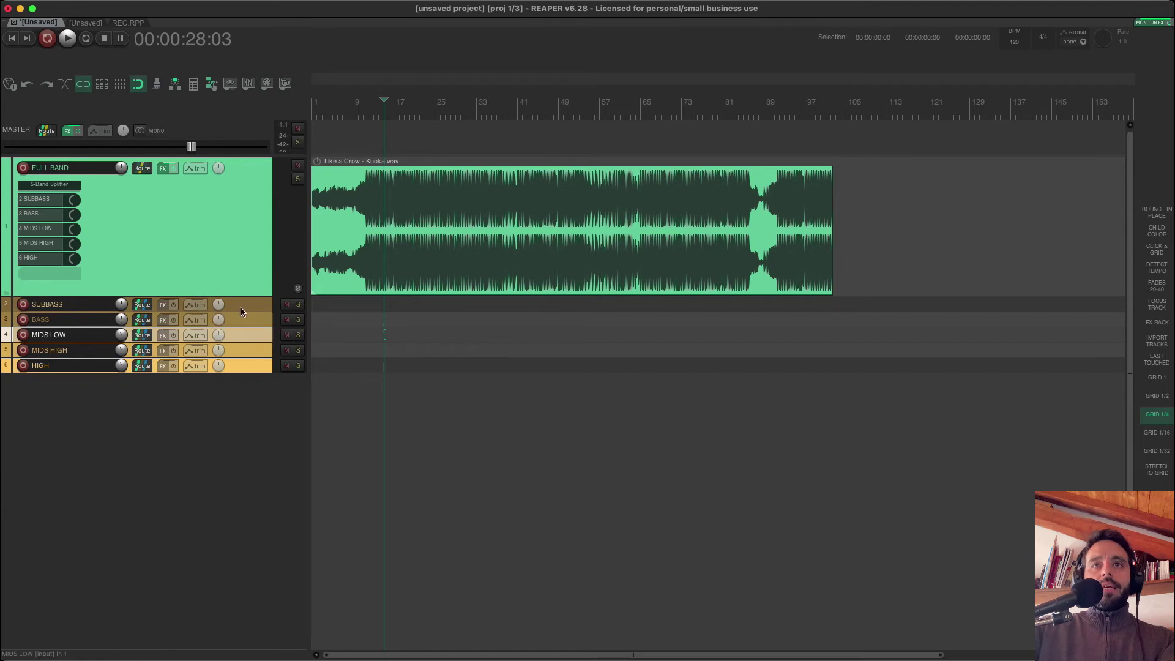
Open the MStereoScope plugin from the monitoring FX and place its window below the audio waveform
{"action": "left_click", "coordinate": [1149, 23]}
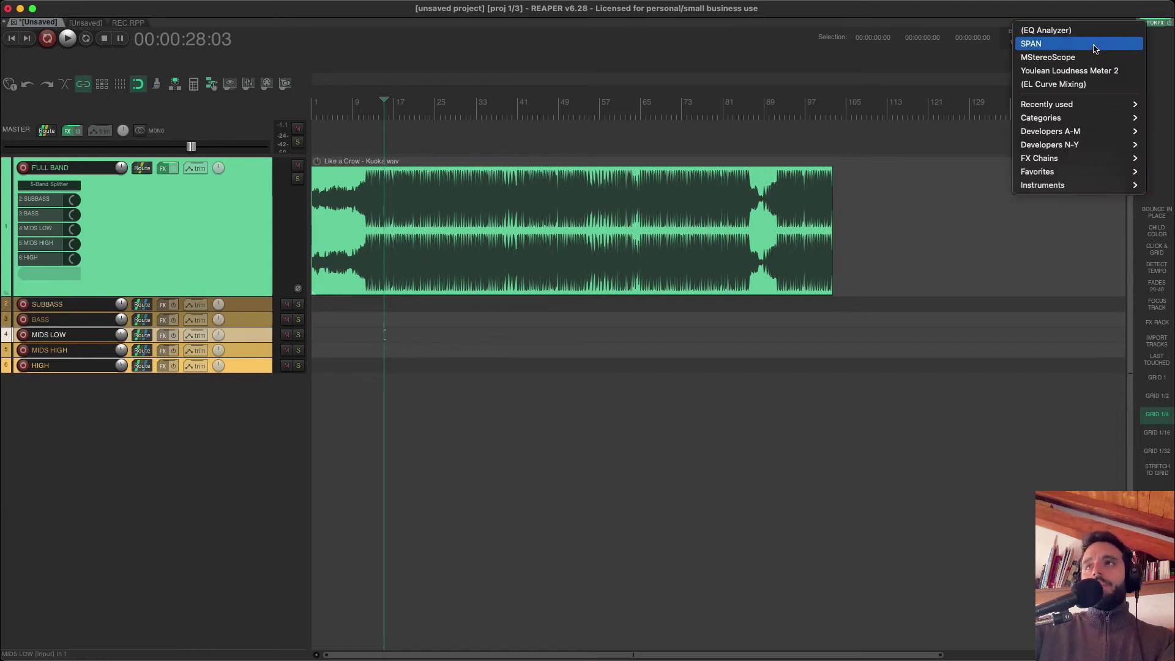
{"action": "left_click", "coordinate": [1092, 57]}
{"action": "left_click_drag", "start_coordinate": [715, 286], "coordinate": [738, 285]}
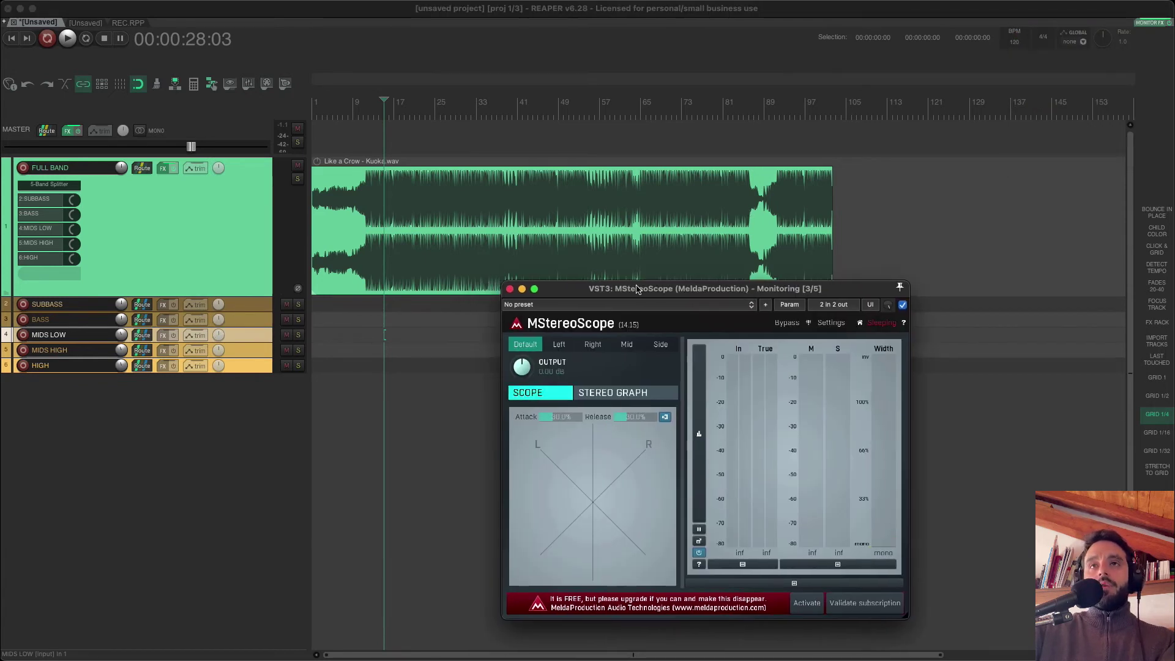
Play the beat from about 0:46, solo the BASS and SUBBASS tracks to check their stereo image, and stop playback
{"action": "left_click", "coordinate": [430, 304]}
{"action": "key", "text": "space"}
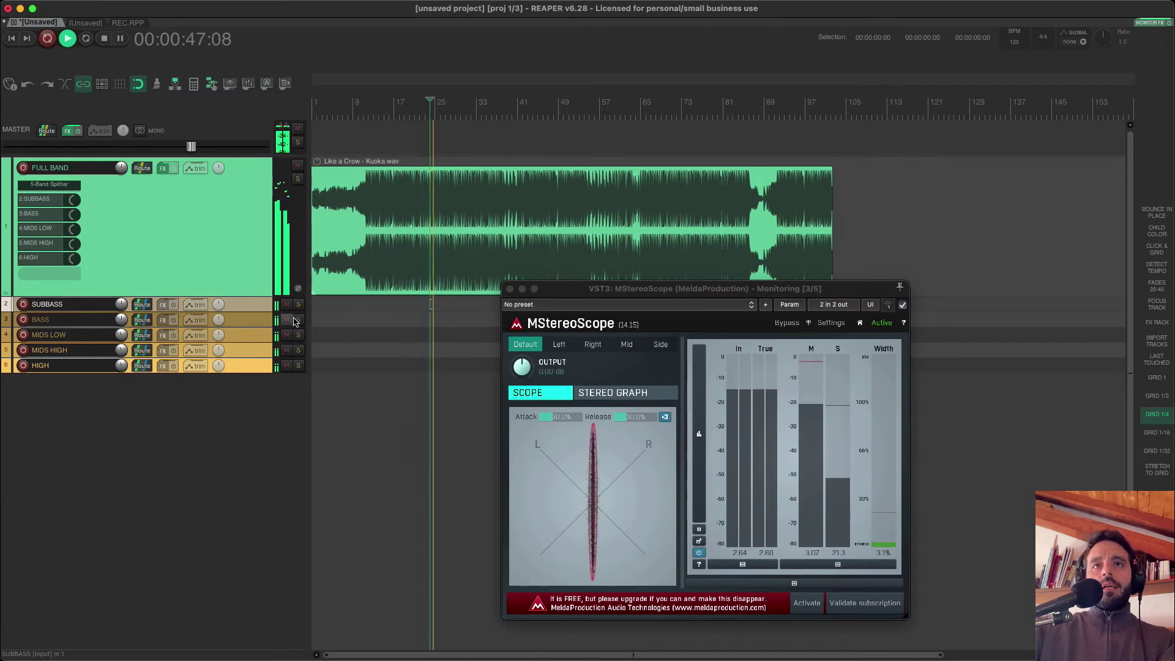
{"action": "left_click", "coordinate": [298, 319]}
{"action": "left_click", "coordinate": [298, 304]}
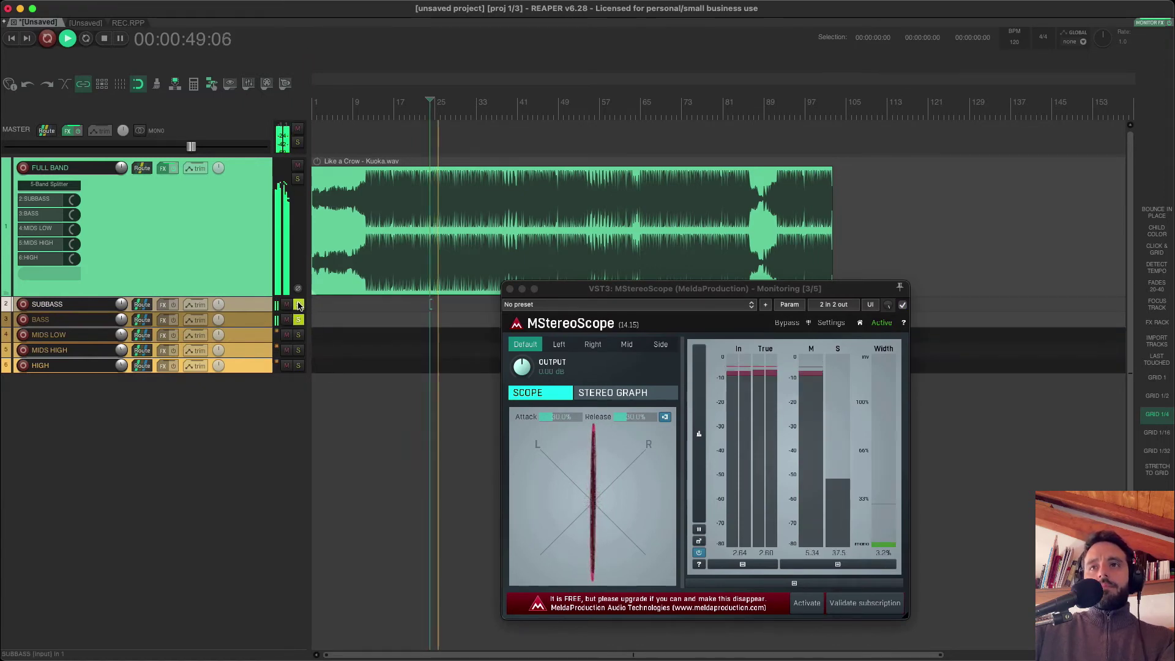
{"action": "key", "text": "space"}
Set the SUBBASS track's pan mode to Stereo pan and its width to 0%
{"action": "right_click", "coordinate": [241, 307]}
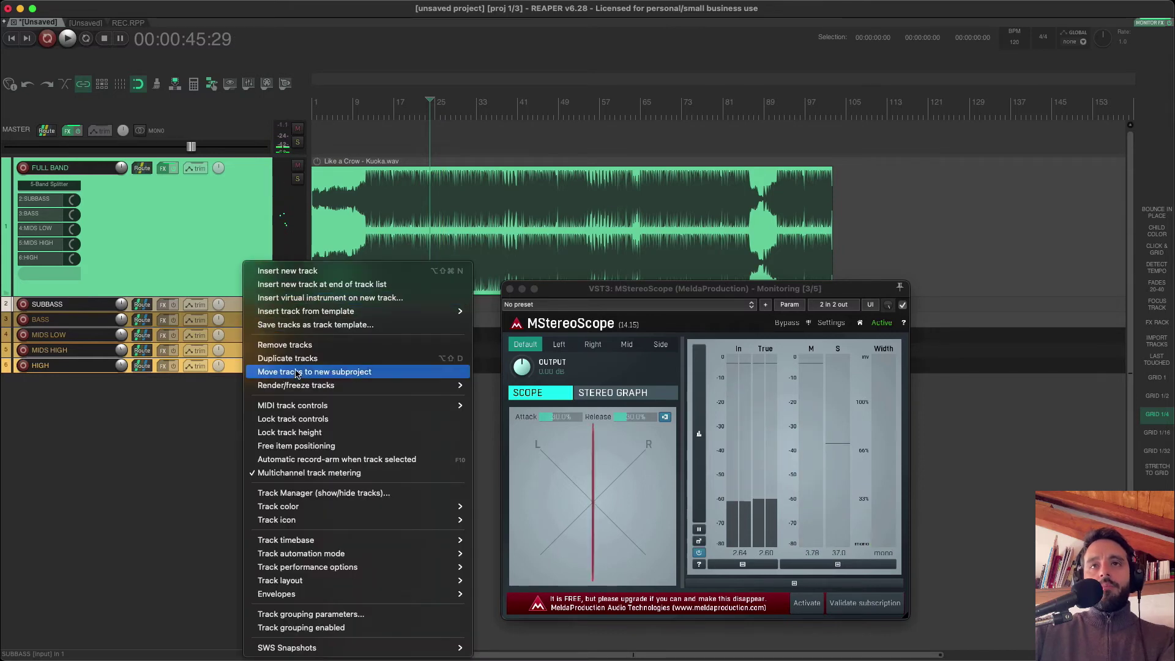
{"action": "right_click", "coordinate": [221, 304]}
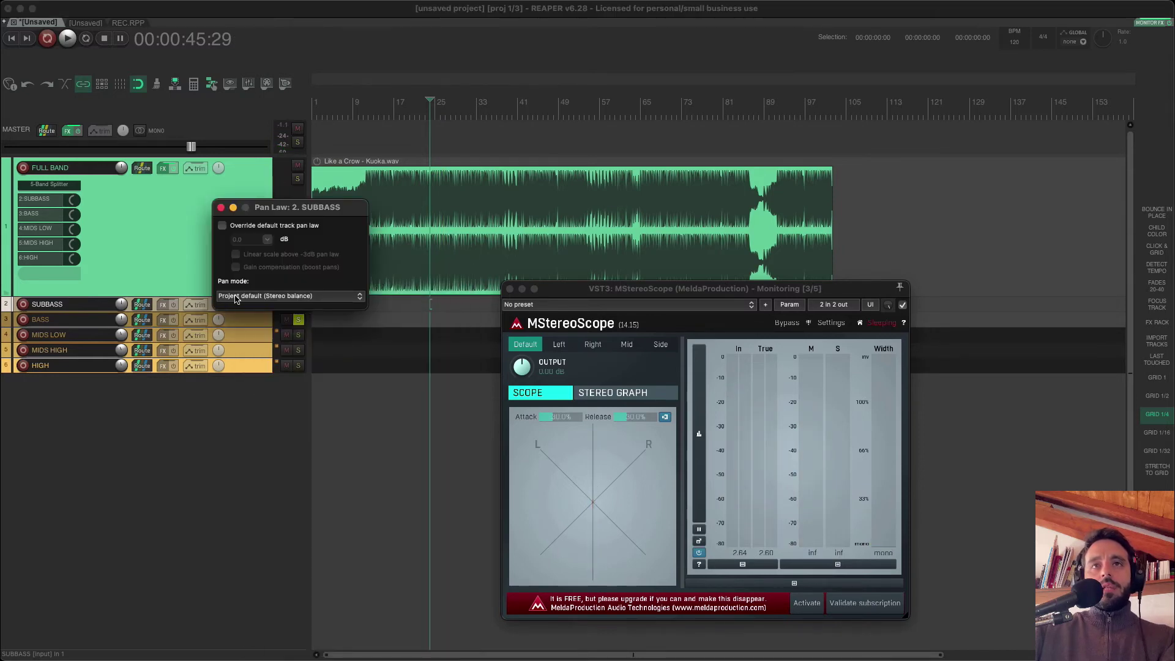
{"action": "left_click", "coordinate": [235, 299]}
{"action": "left_click", "coordinate": [248, 325]}
{"action": "left_click", "coordinate": [221, 208]}
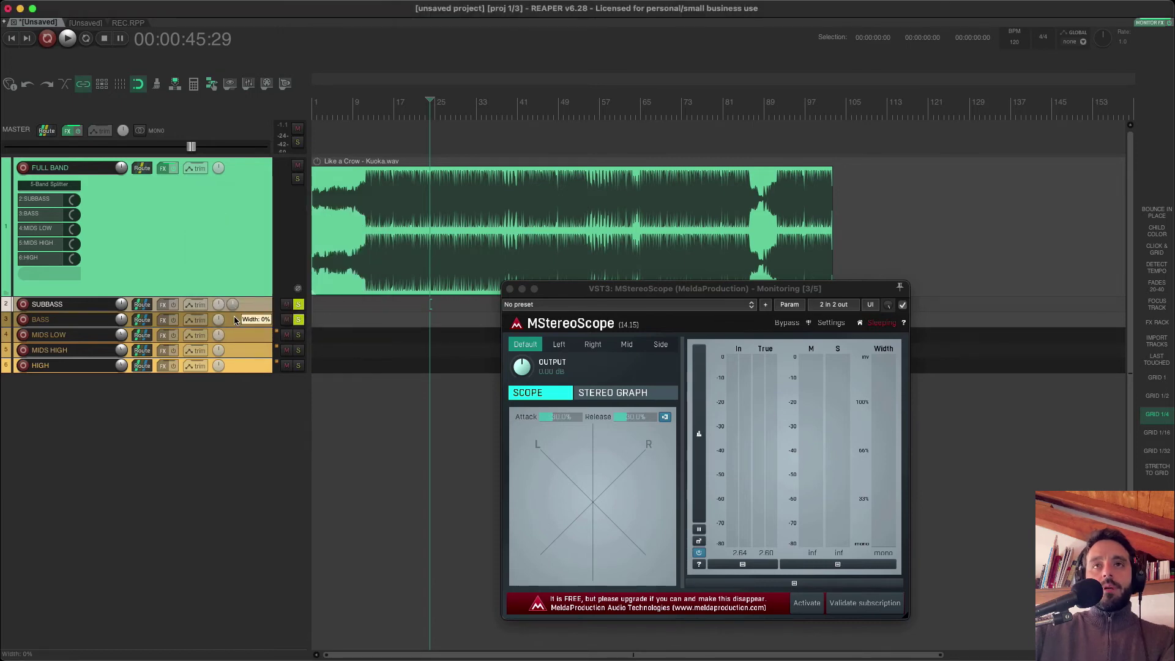
Set the BASS track's pan mode to Stereo pan and its width to 0%
{"action": "right_click", "coordinate": [219, 319]}
{"action": "left_click", "coordinate": [238, 310]}
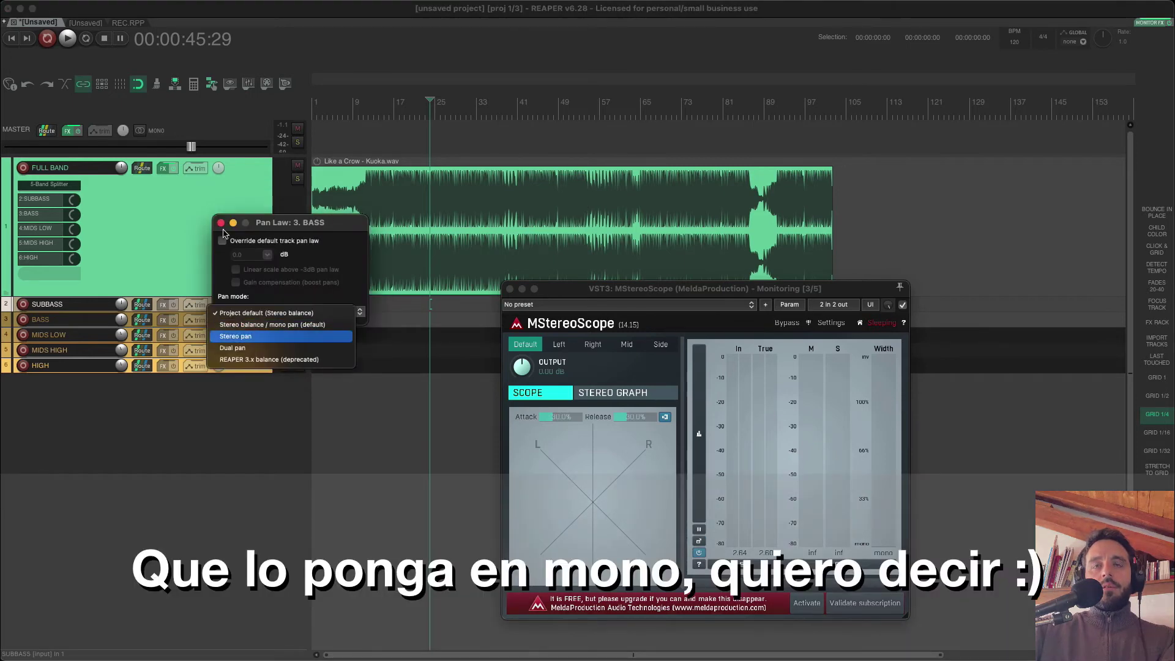
{"action": "left_click", "coordinate": [250, 343]}
{"action": "left_click", "coordinate": [220, 222]}
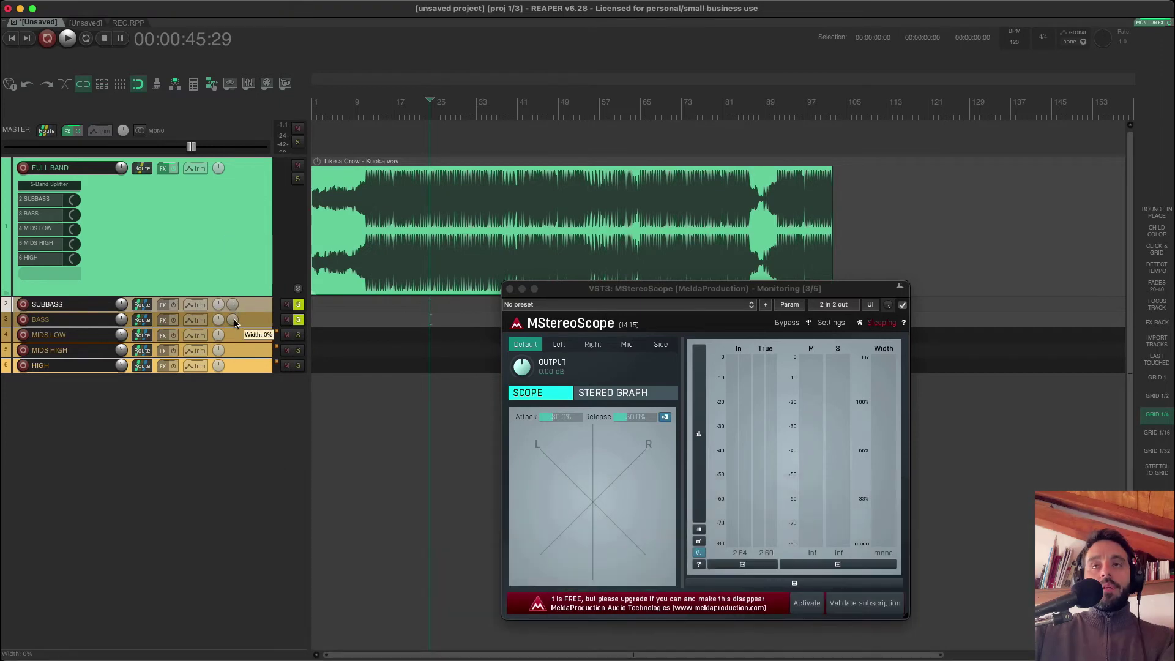
Play from about 0:41 to check the soloed low bands on the stereo scope, unsolo them to compare all bands, and stop
{"action": "left_click", "coordinate": [416, 299]}
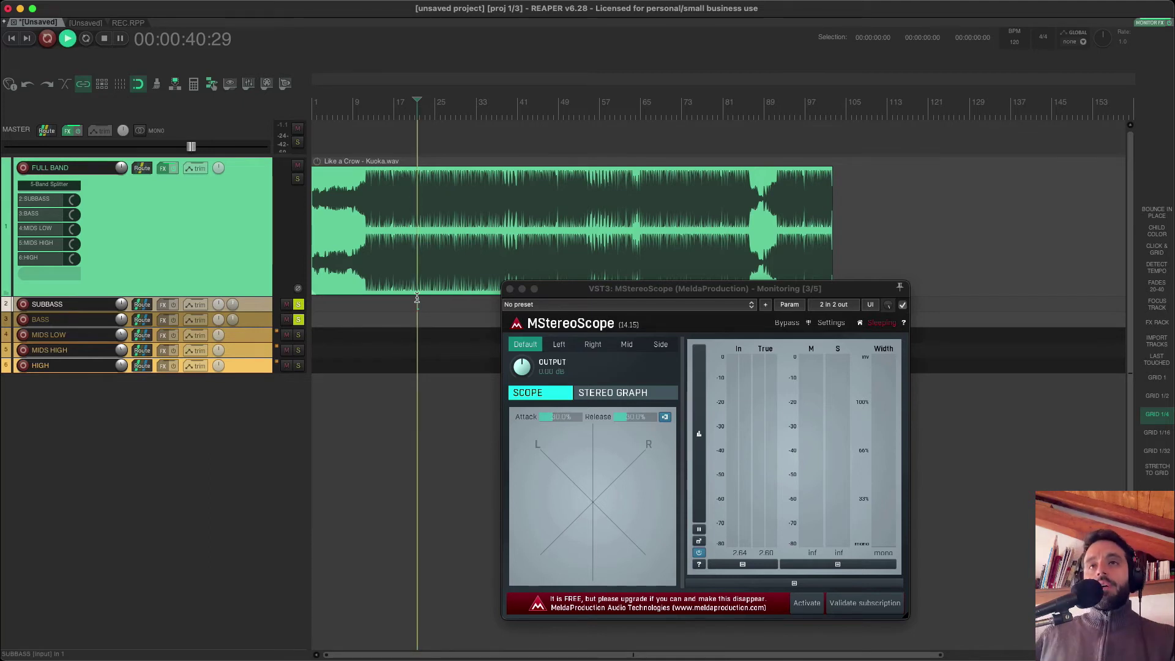
{"action": "key", "text": "space"}
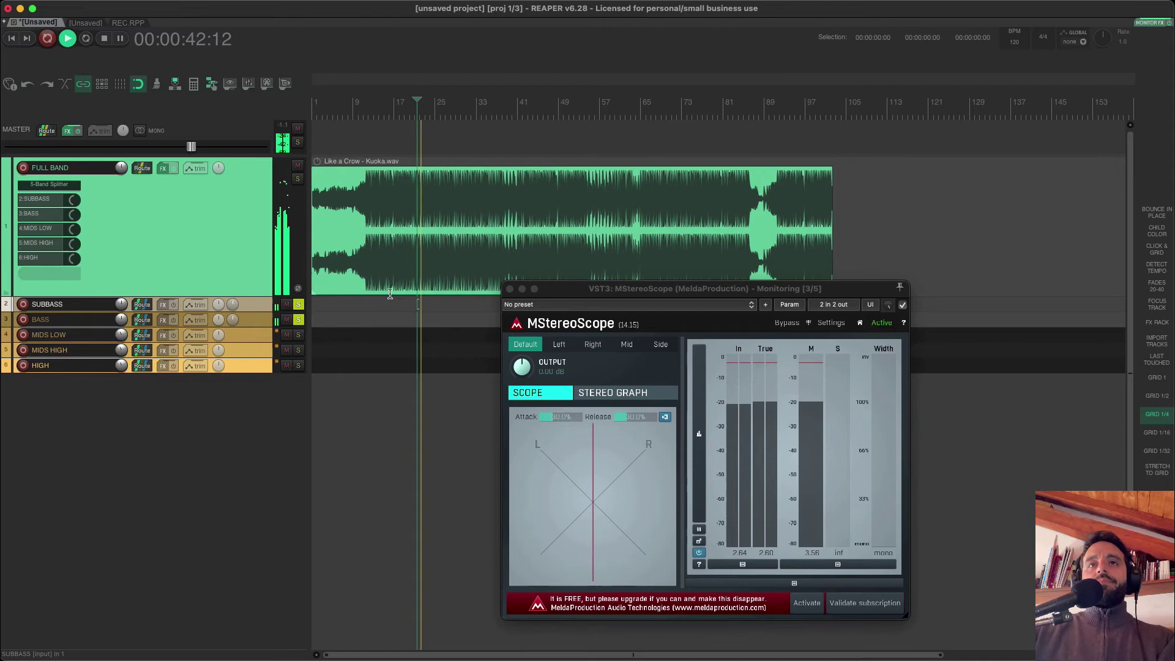
{"action": "left_click", "coordinate": [299, 322]}
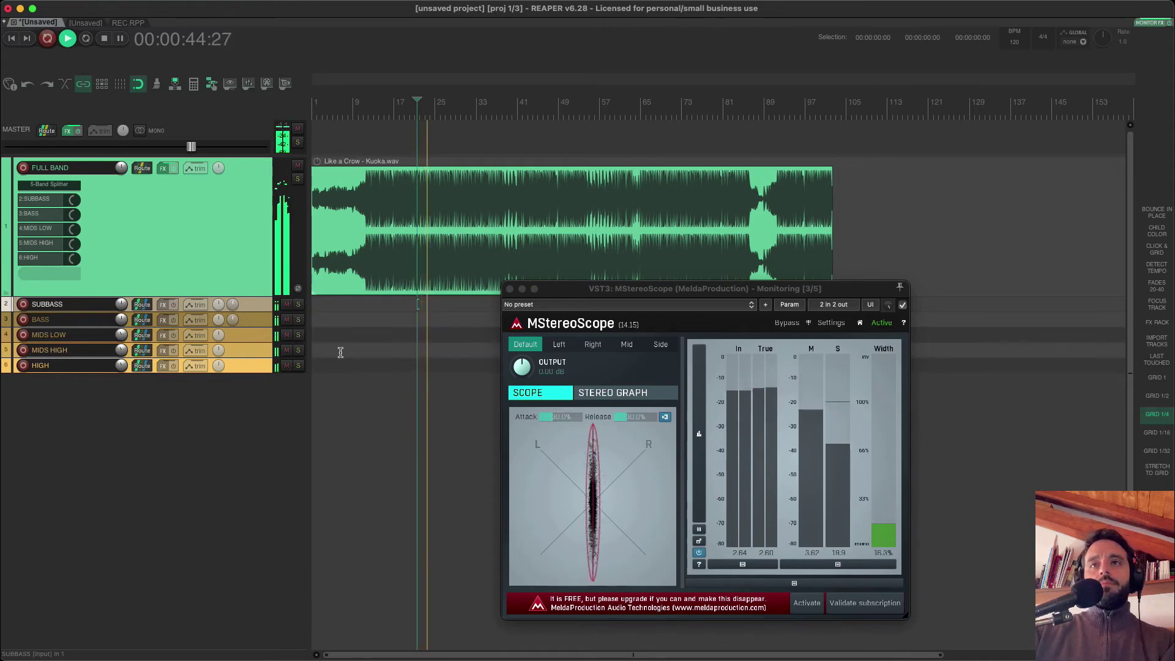
{"action": "key", "text": "space"}
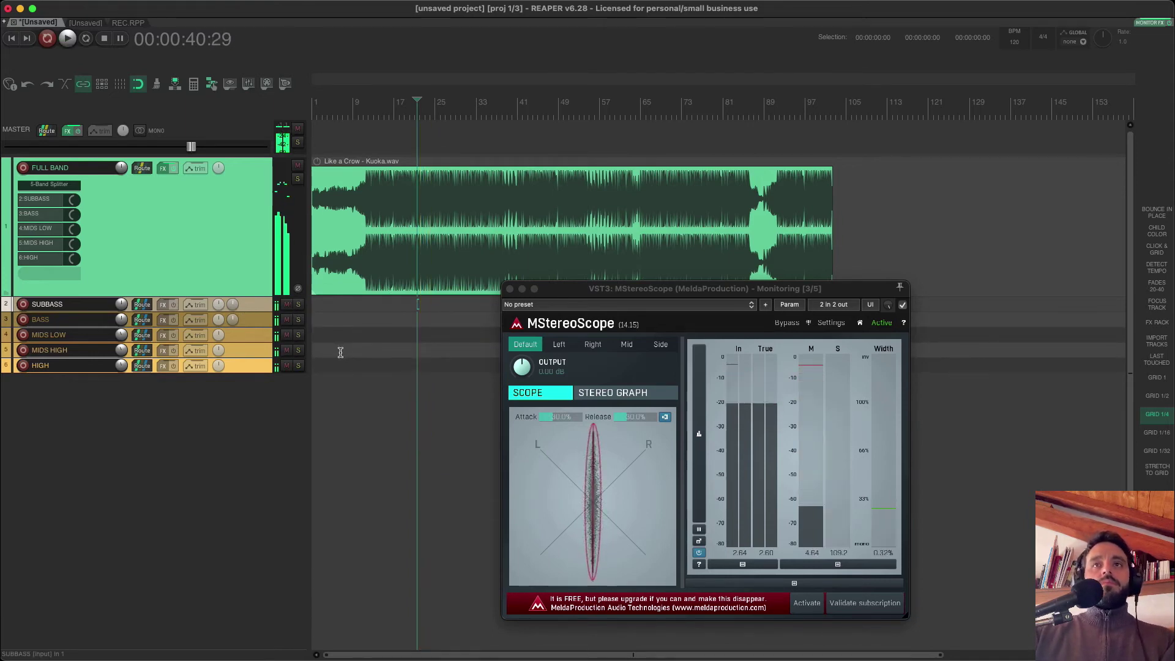
Insert the ReaComp compressor on the SUBBASS track and close its FX window
{"action": "left_click", "coordinate": [163, 304]}
{"action": "type", "text": "req"}
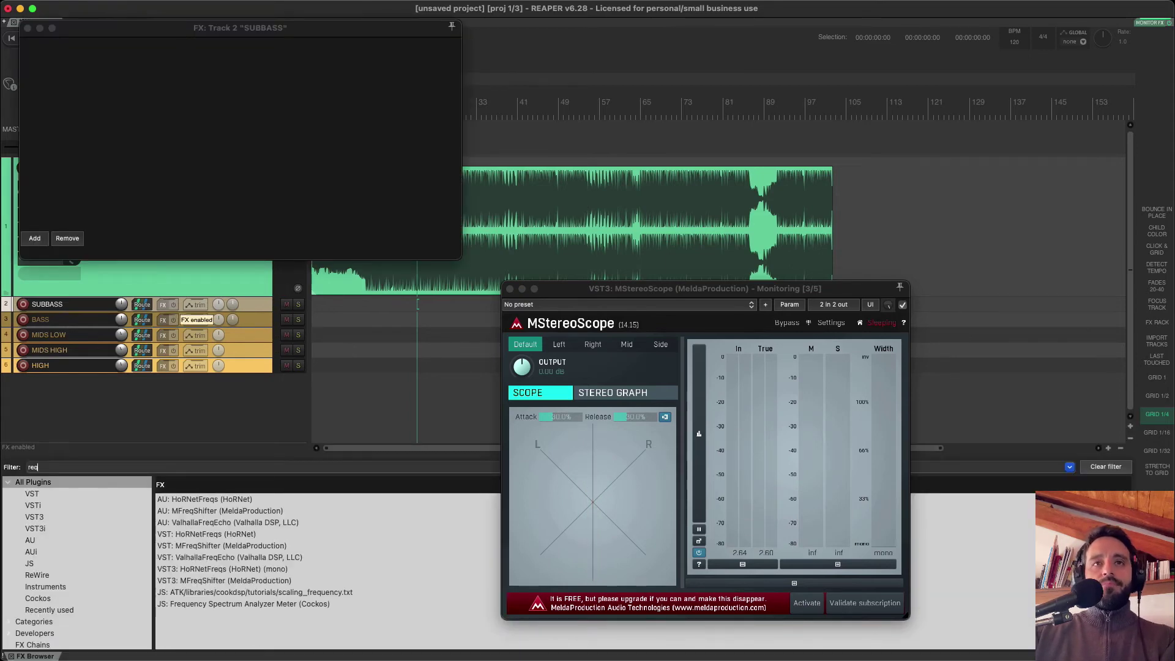
{"action": "type", "text": "comp"}
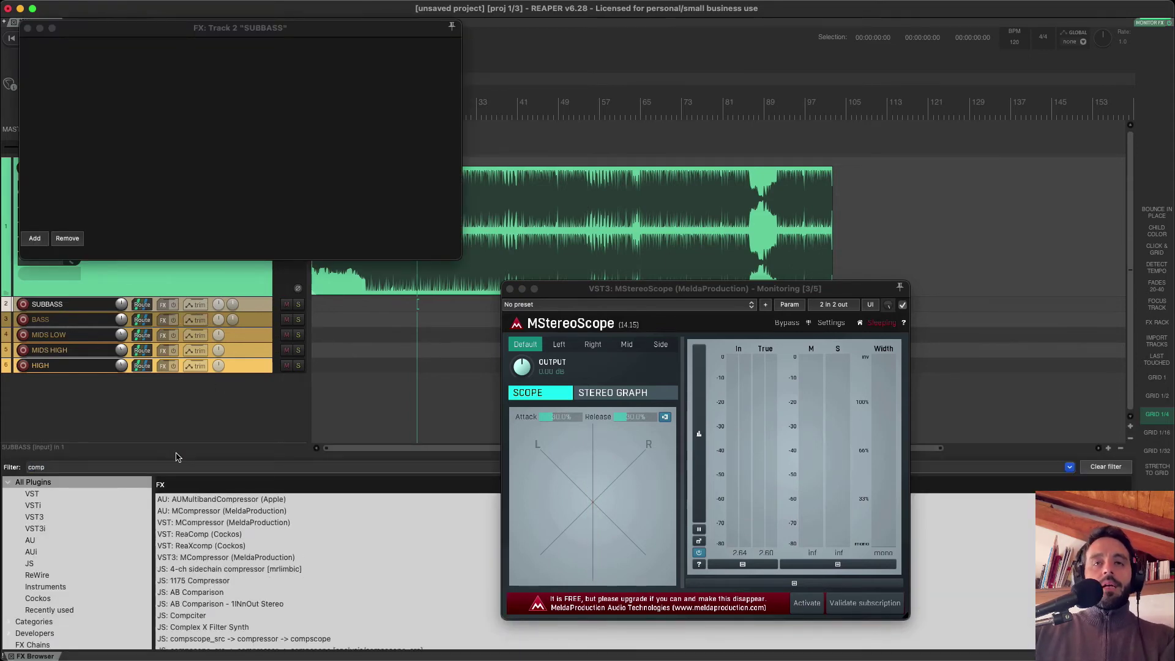
{"action": "double_click", "coordinate": [191, 533]}
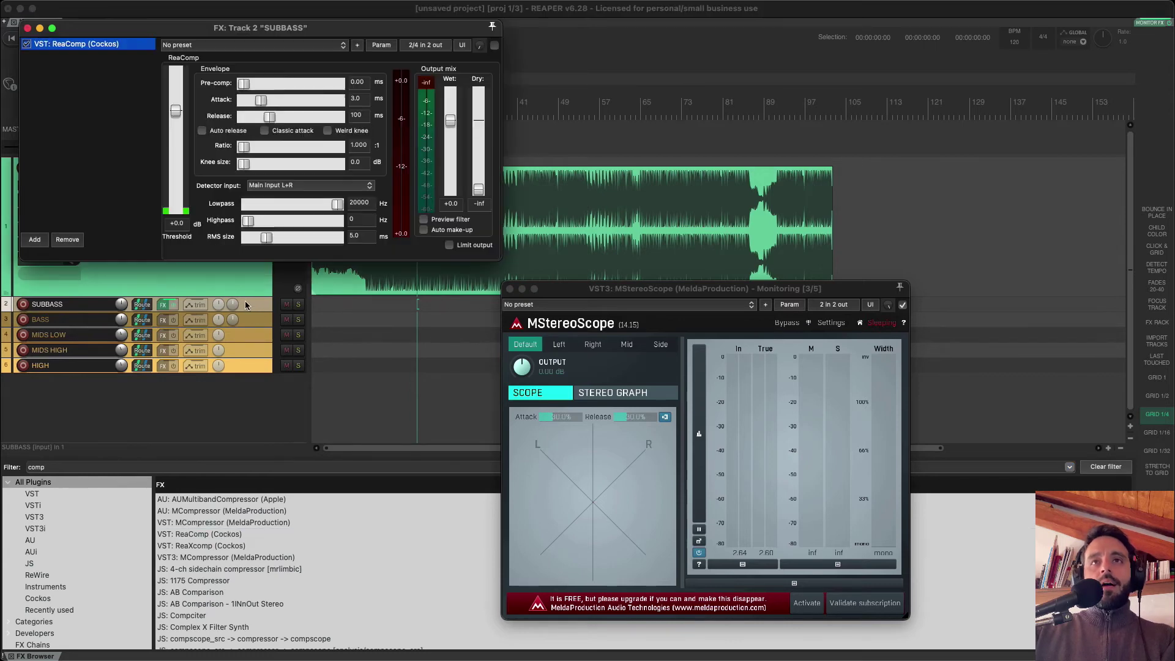
{"action": "left_click_drag", "start_coordinate": [160, 35], "coordinate": [444, 161]}
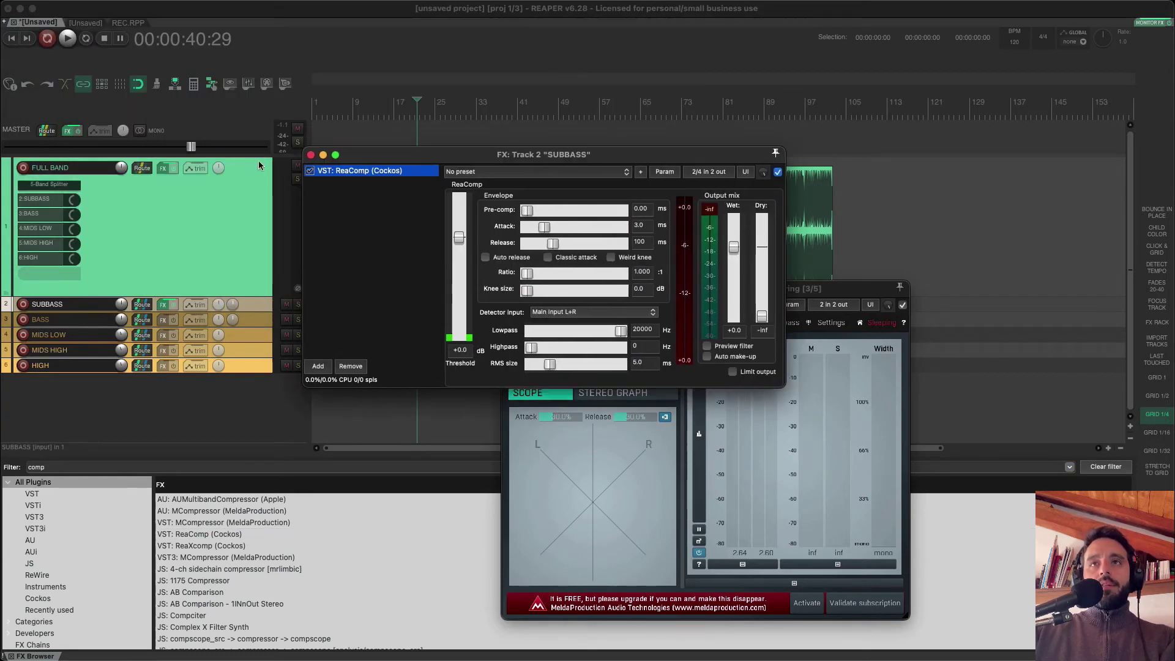
{"action": "left_click", "coordinate": [310, 155]}
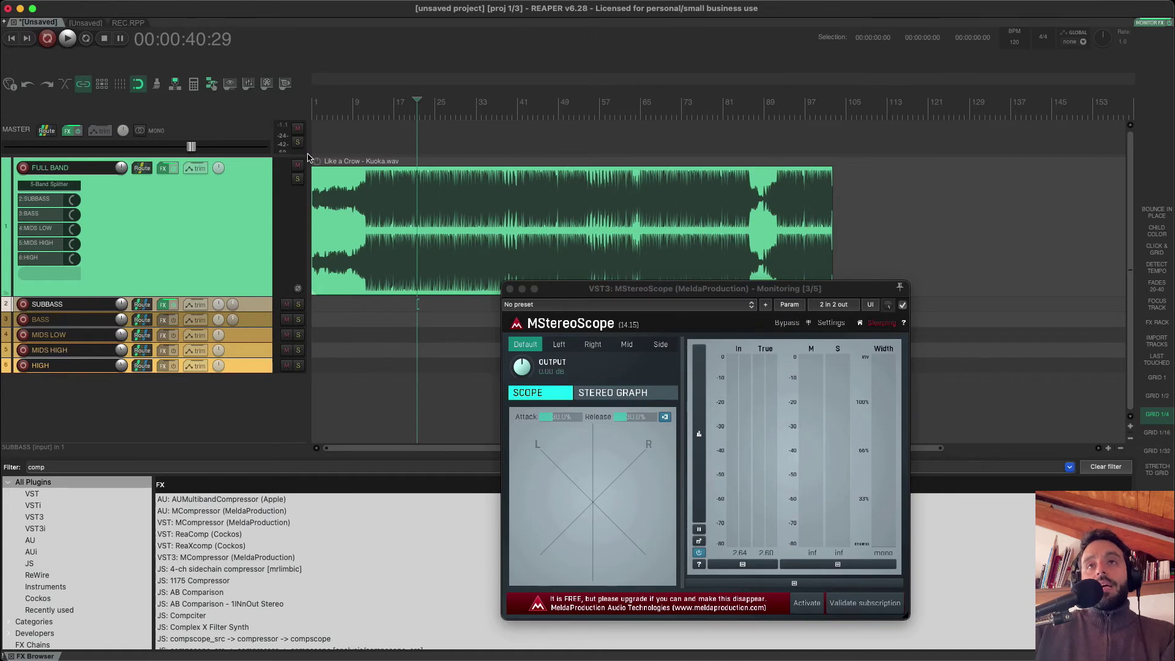
Select the FULL BAND track and close the FX browser and the MStereoScope window
{"action": "left_click", "coordinate": [214, 208]}
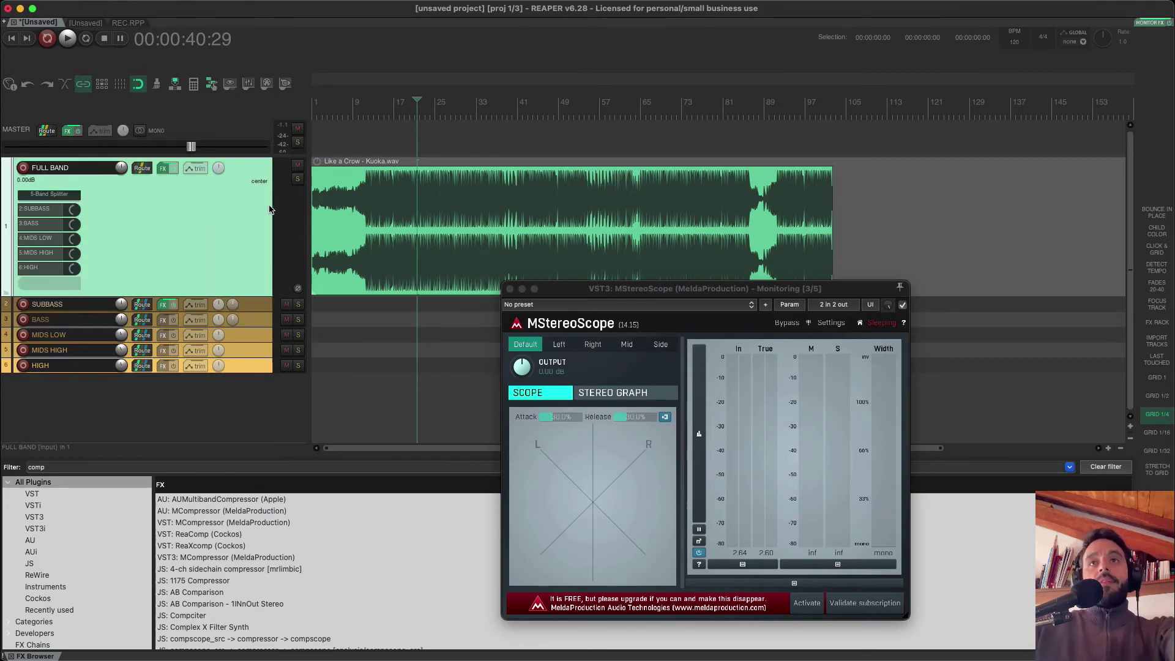
{"action": "left_click", "coordinate": [12, 656]}
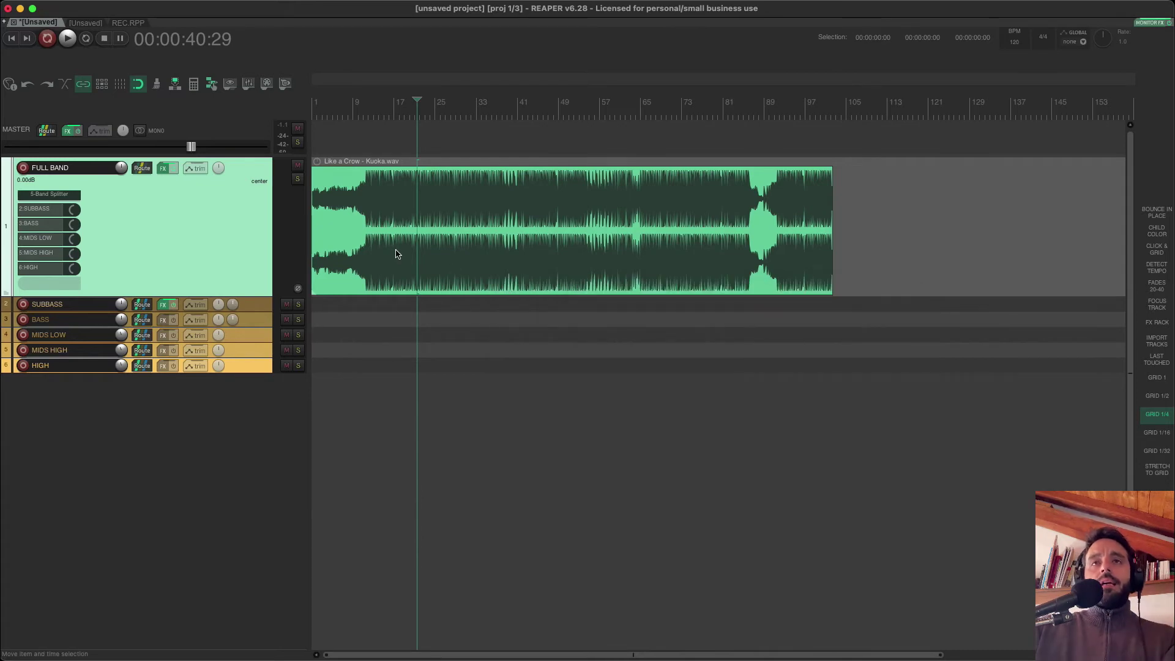
{"action": "left_click", "coordinate": [510, 288]}
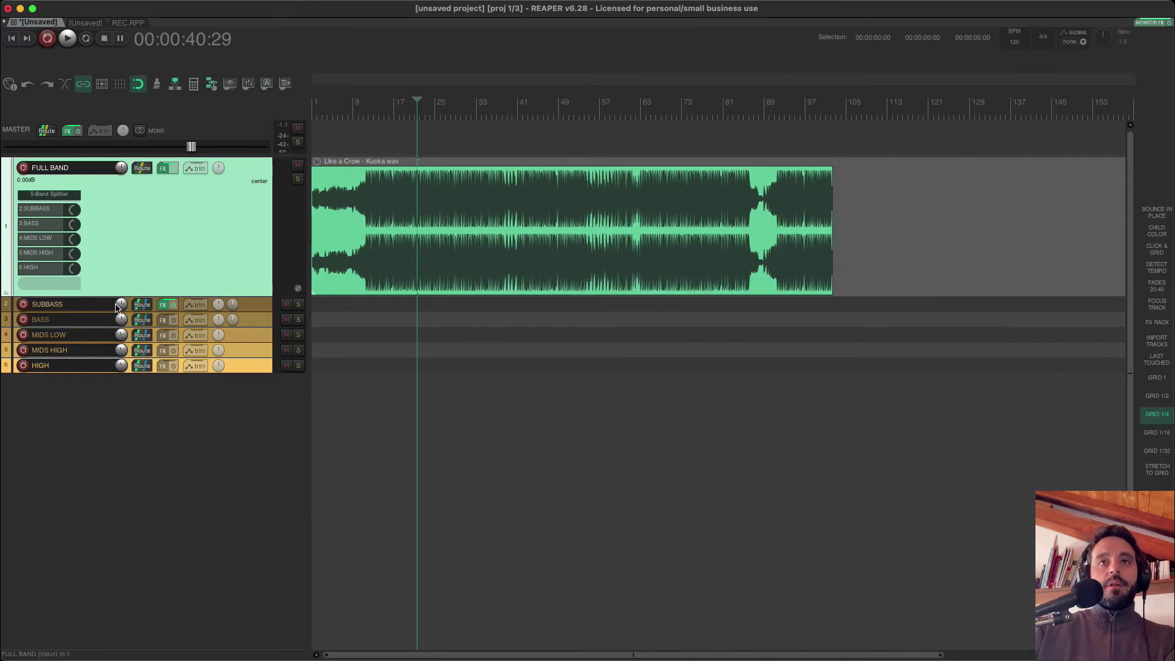
Remove ReaComp from the SUBBASS track's FX chain and close the FX window
{"action": "left_click", "coordinate": [163, 304]}
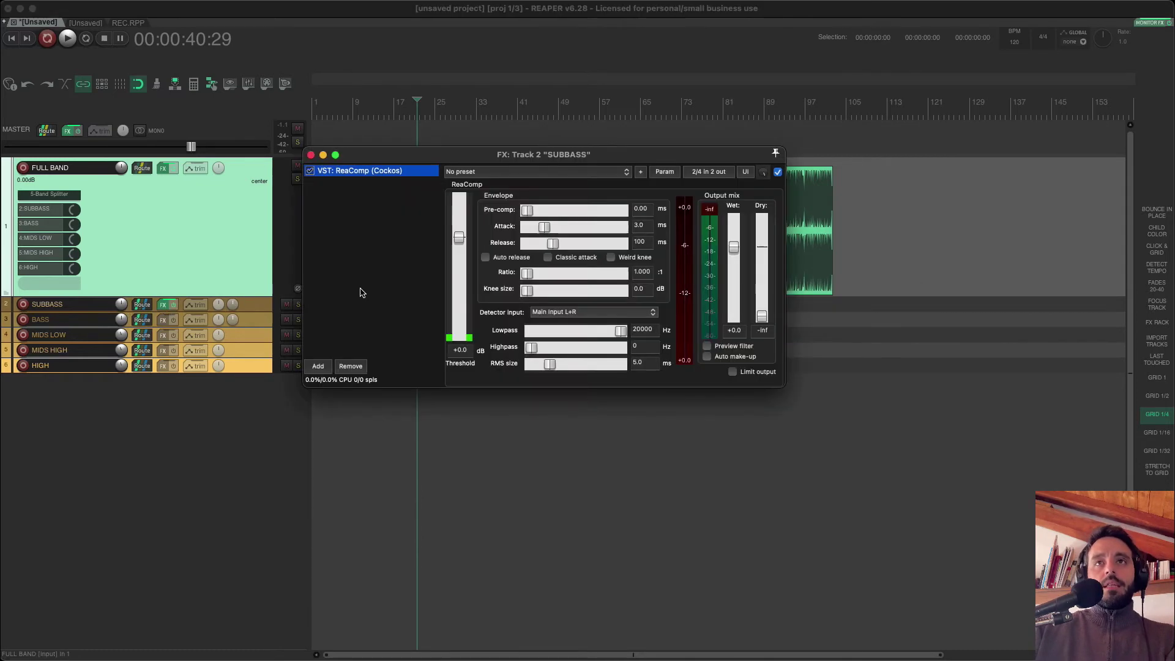
{"action": "left_click", "coordinate": [362, 368]}
{"action": "left_click", "coordinate": [312, 155]}
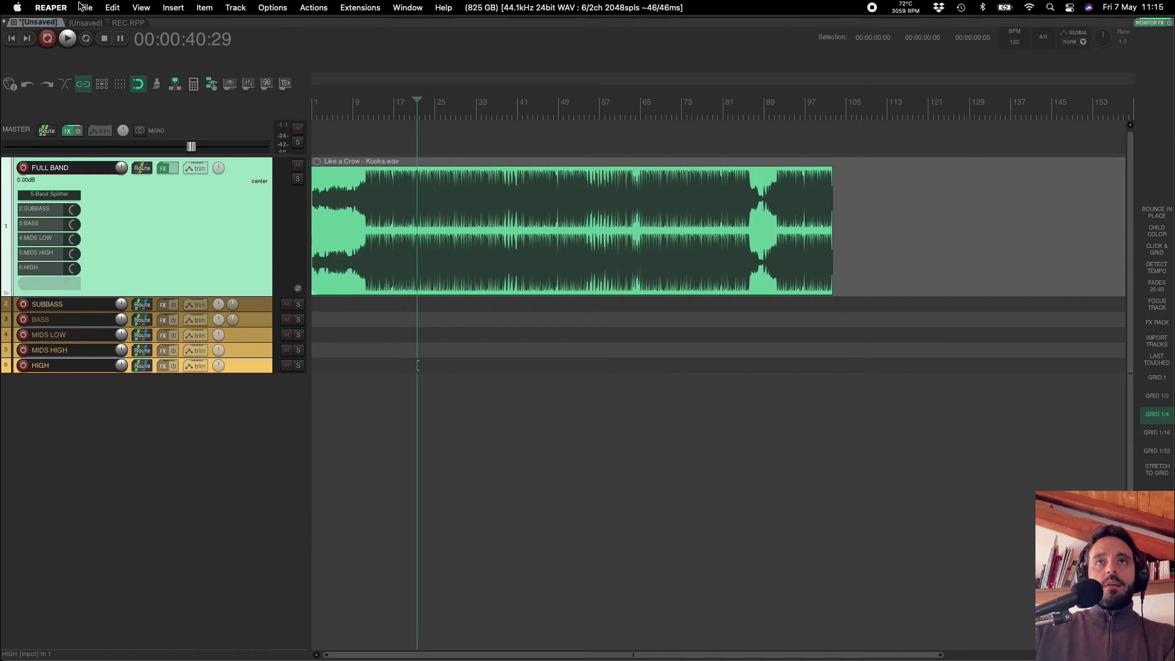
Load the JP Mixing Stereo Track project template, discarding the current unsaved project
{"action": "left_click", "coordinate": [83, 7]}
{"action": "mouse_move", "coordinate": [160, 140]}
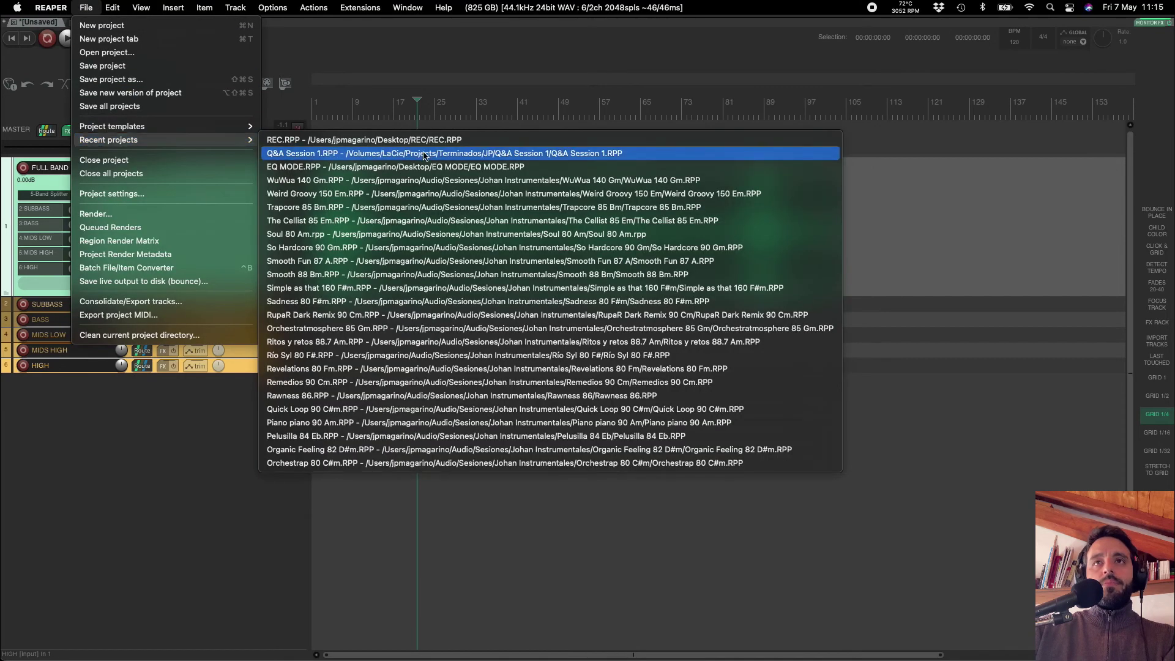
{"action": "mouse_move", "coordinate": [239, 126]}
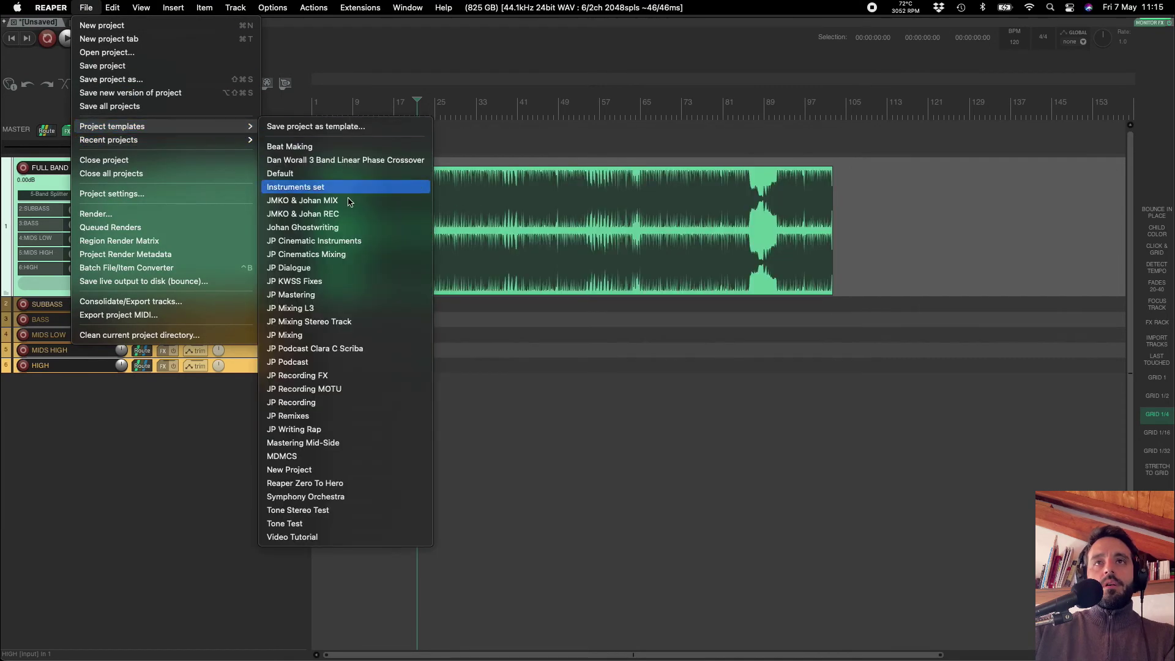
{"action": "left_click", "coordinate": [355, 321]}
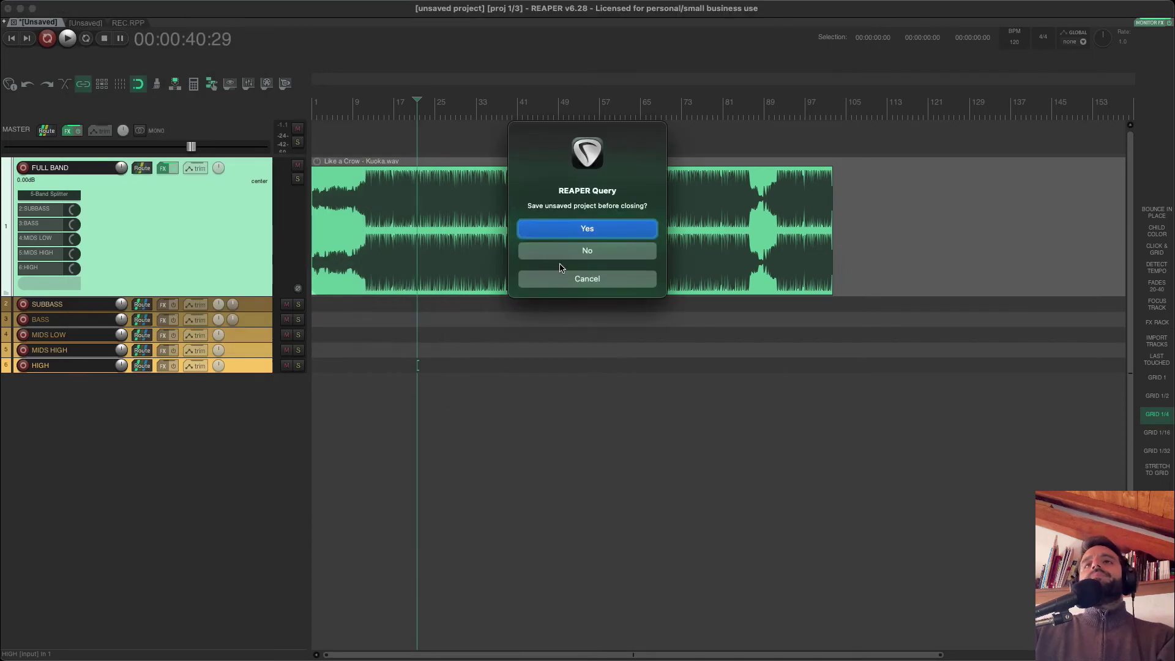
{"action": "left_click", "coordinate": [564, 251]}
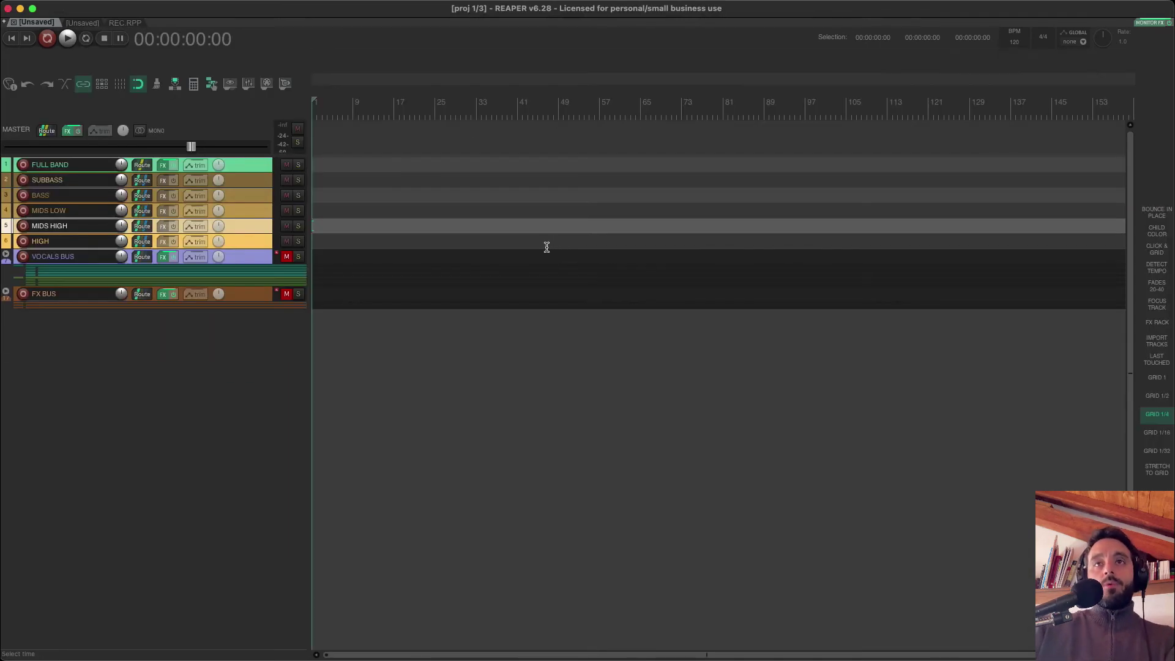
Import Like a Crow - Kuoka.wav from Finder onto the FULL BAND track and select the band tracks SUBBASS through HIGH
{"action": "key", "text": "super+Tab"}
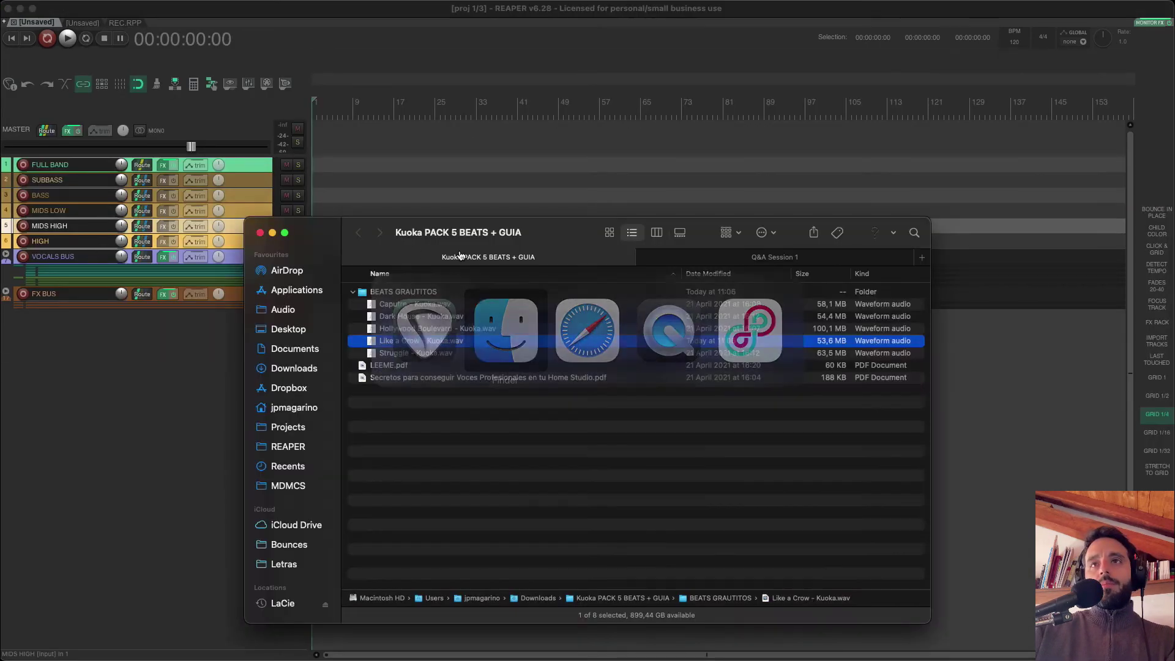
{"action": "left_click_drag", "start_coordinate": [421, 343], "coordinate": [264, 254]}
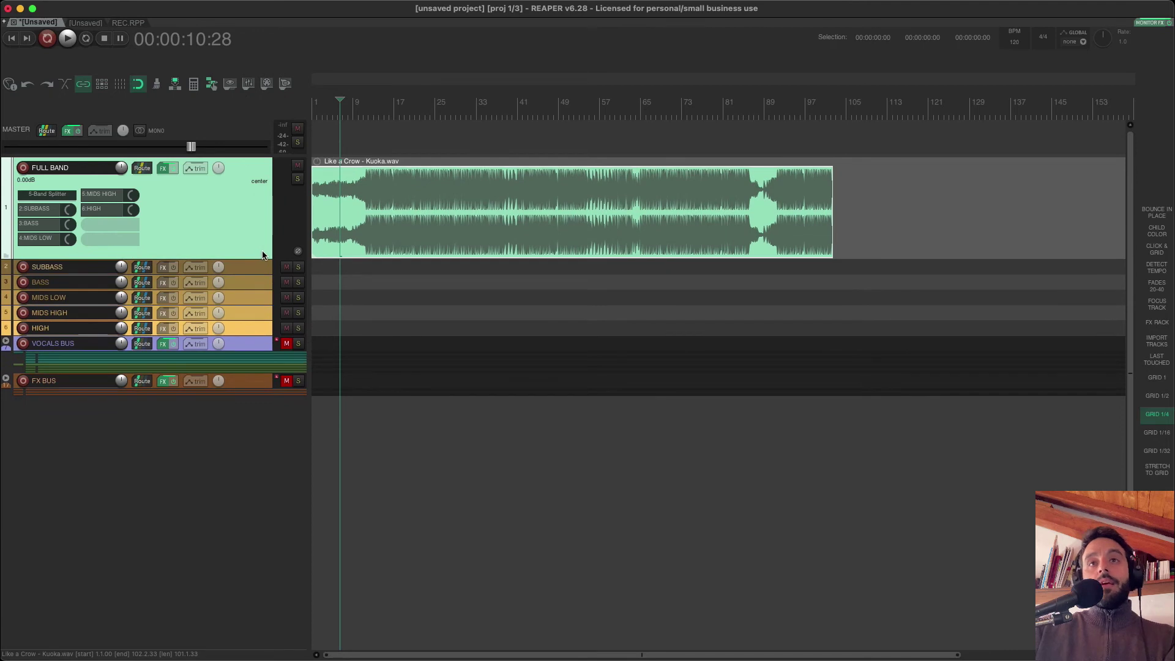
{"action": "left_click", "coordinate": [263, 269]}
{"action": "left_click", "coordinate": [260, 330], "text": "shift"}
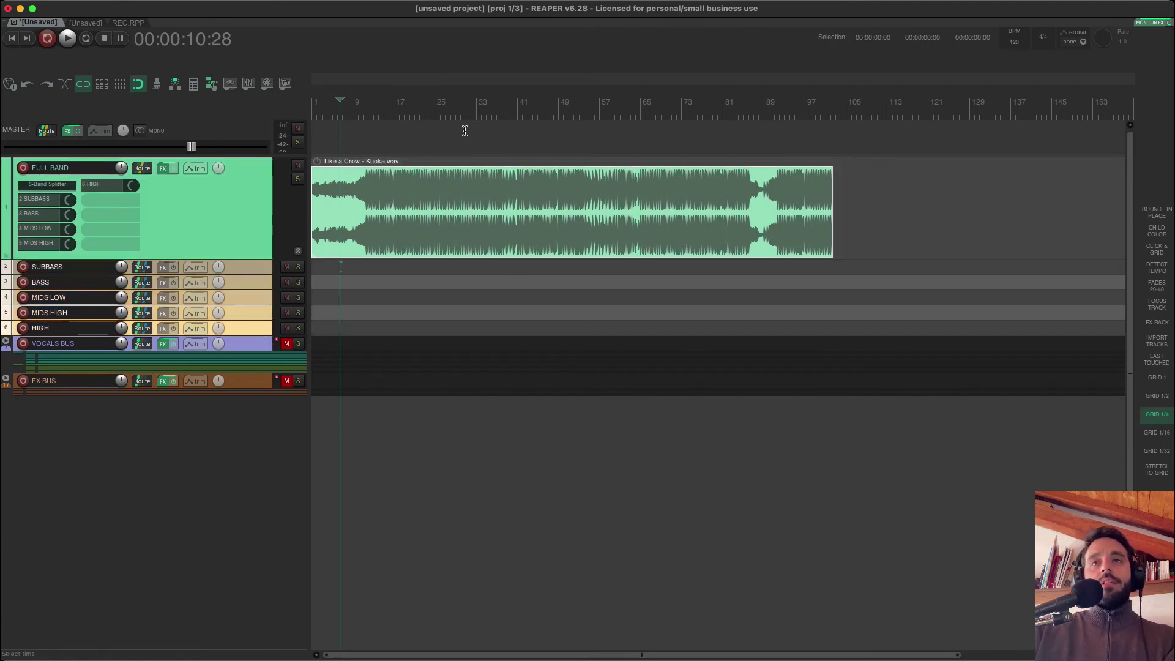
{"action": "left_click", "coordinate": [418, 133]}
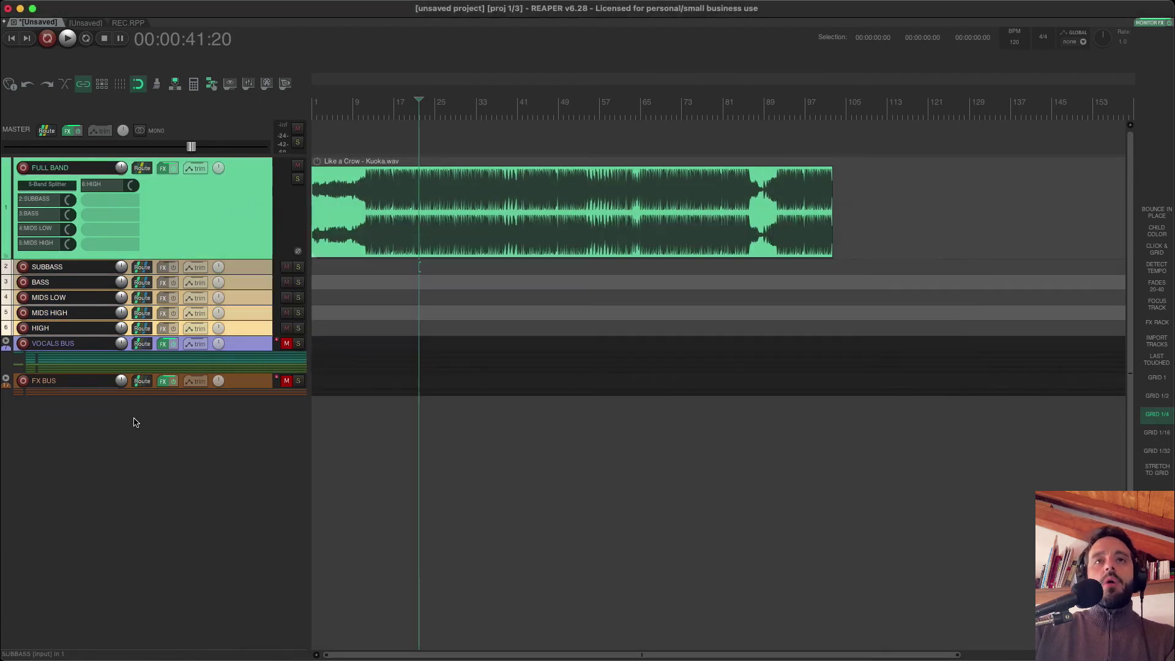
Add a new track named STEREO CHECK below the FX BUS and enlarge its height
{"action": "double_click", "coordinate": [131, 421]}
{"action": "double_click", "coordinate": [91, 406]}
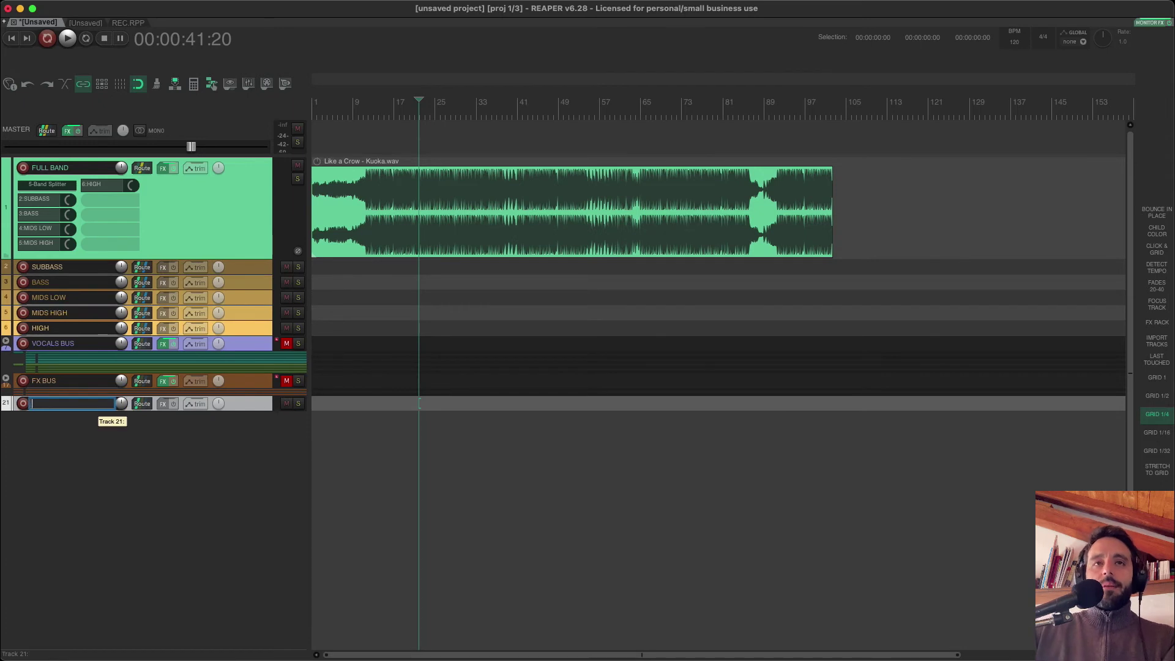
{"action": "type", "text": "STEREO CH"}
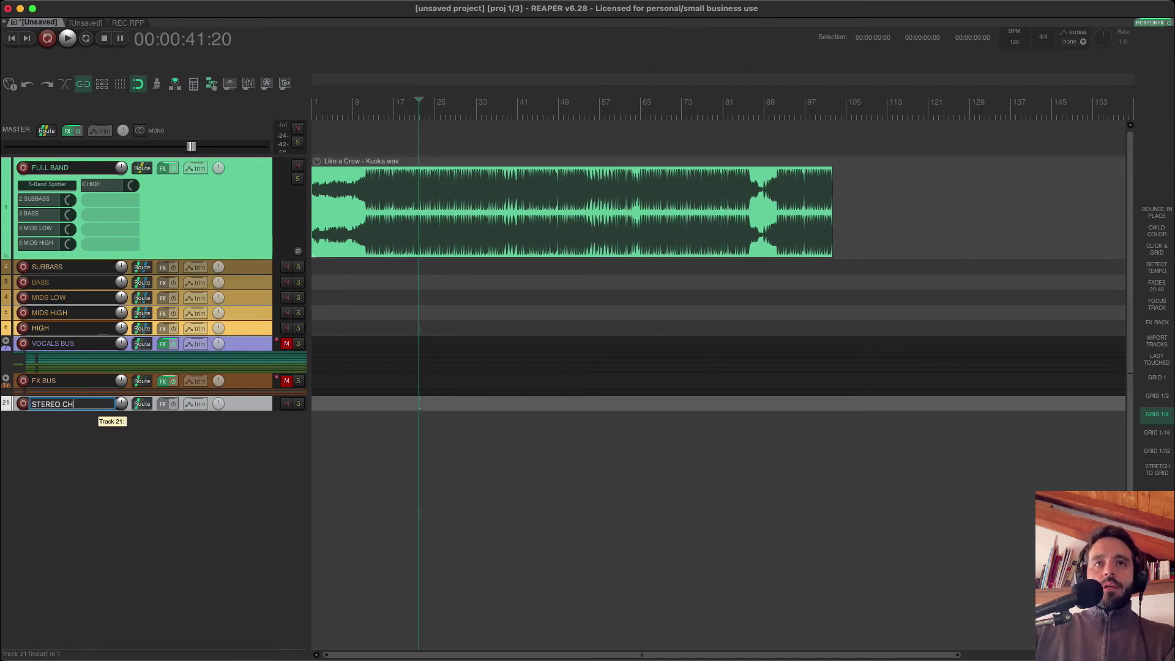
{"action": "type", "text": "ECK"}
{"action": "key", "text": "Return"}
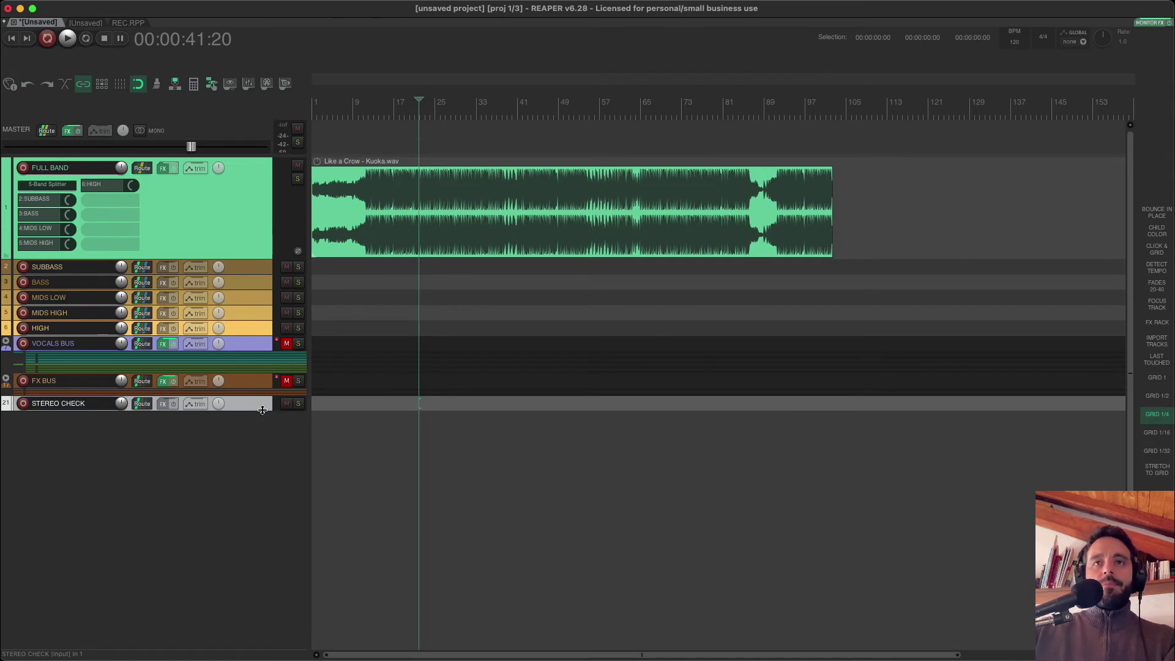
{"action": "left_click_drag", "start_coordinate": [262, 410], "coordinate": [263, 517]}
Import Like a Crow - Kuoka.wav from Finder onto the start of the STEREO CHECK track
{"action": "key", "text": "super+Tab"}
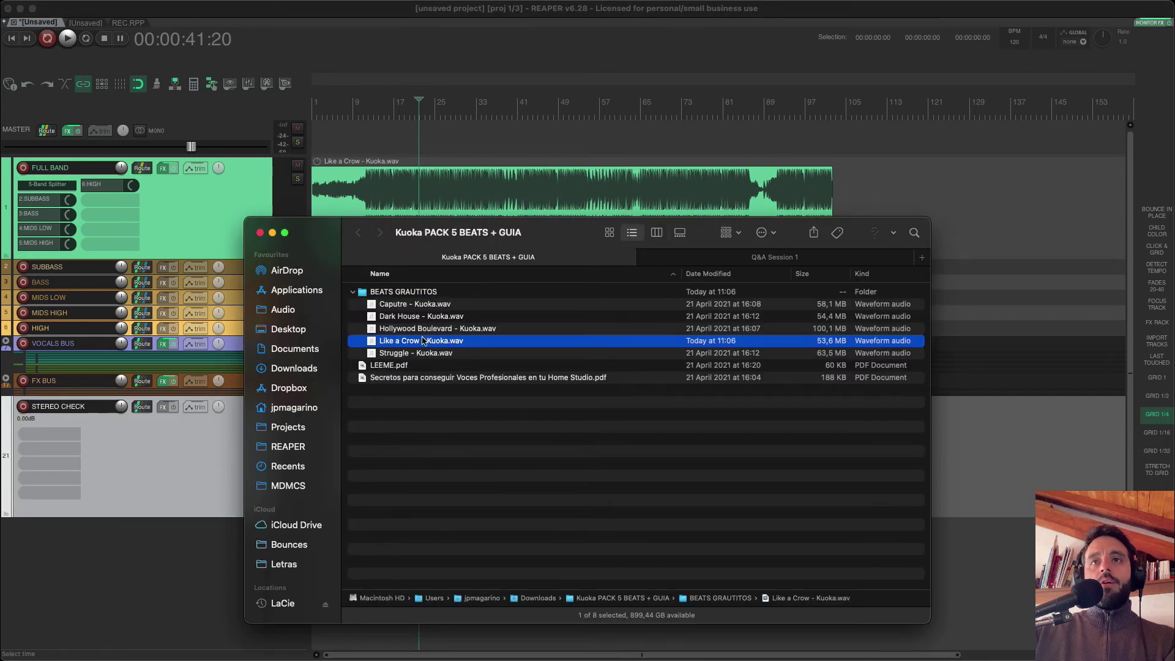
{"action": "key", "text": "super+Tab"}
{"action": "left_click_drag", "start_coordinate": [422, 341], "coordinate": [349, 462]}
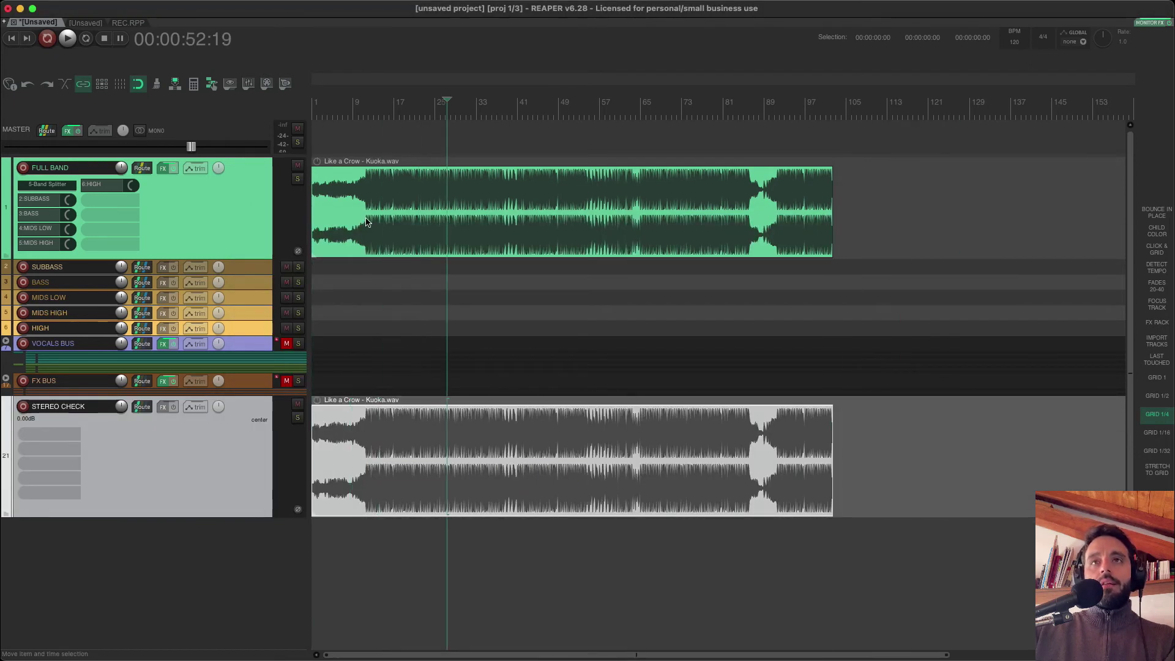
Play both copies of the beat together and invert the phase of the STEREO CHECK track
{"action": "left_click", "coordinate": [375, 151]}
{"action": "key", "text": "space"}
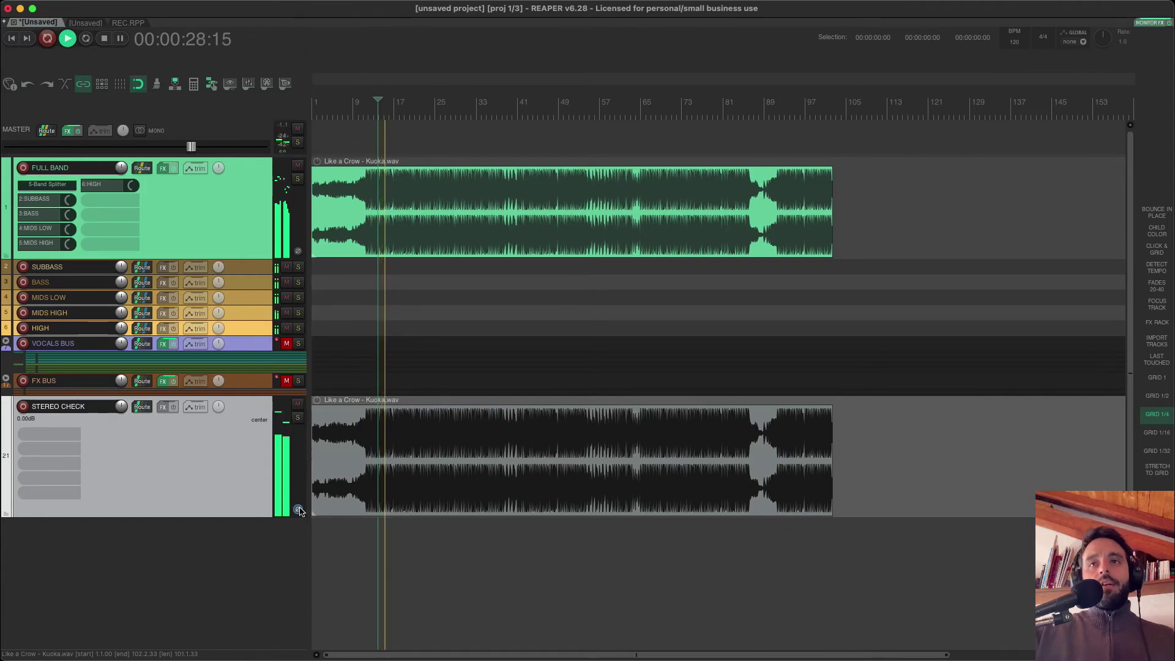
{"action": "left_click", "coordinate": [298, 509]}
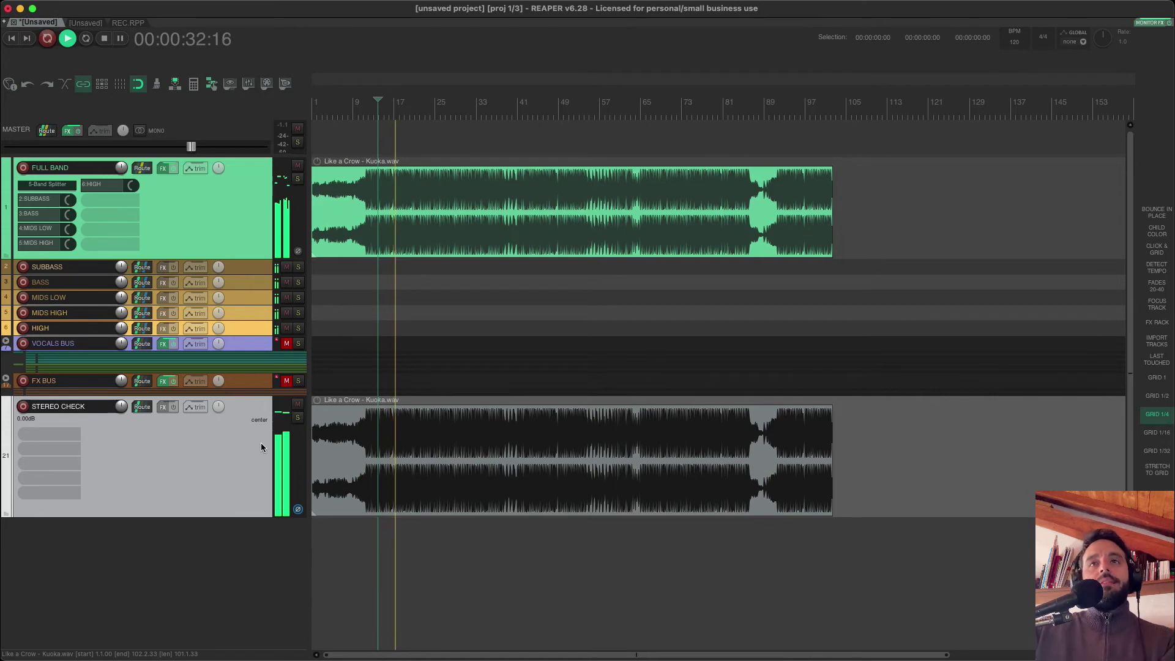
{"action": "key", "text": "space"}
Open the recent project EQ MODE.RPP in the empty second project
{"action": "left_click", "coordinate": [85, 23]}
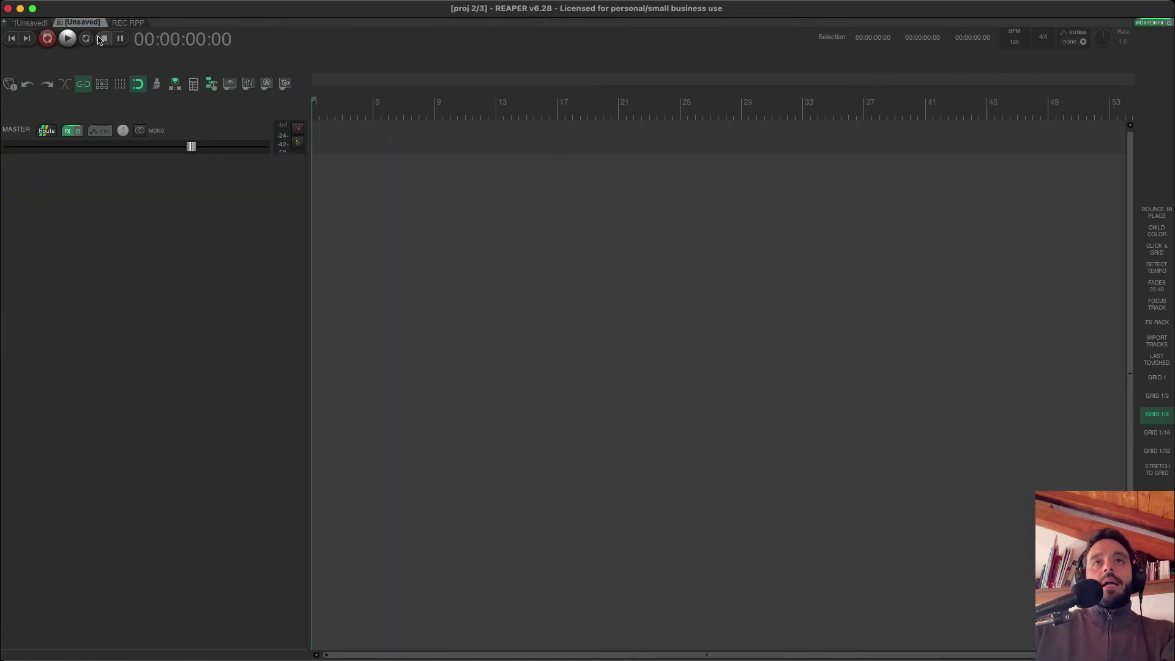
{"action": "left_click", "coordinate": [83, 7]}
{"action": "mouse_move", "coordinate": [150, 140]}
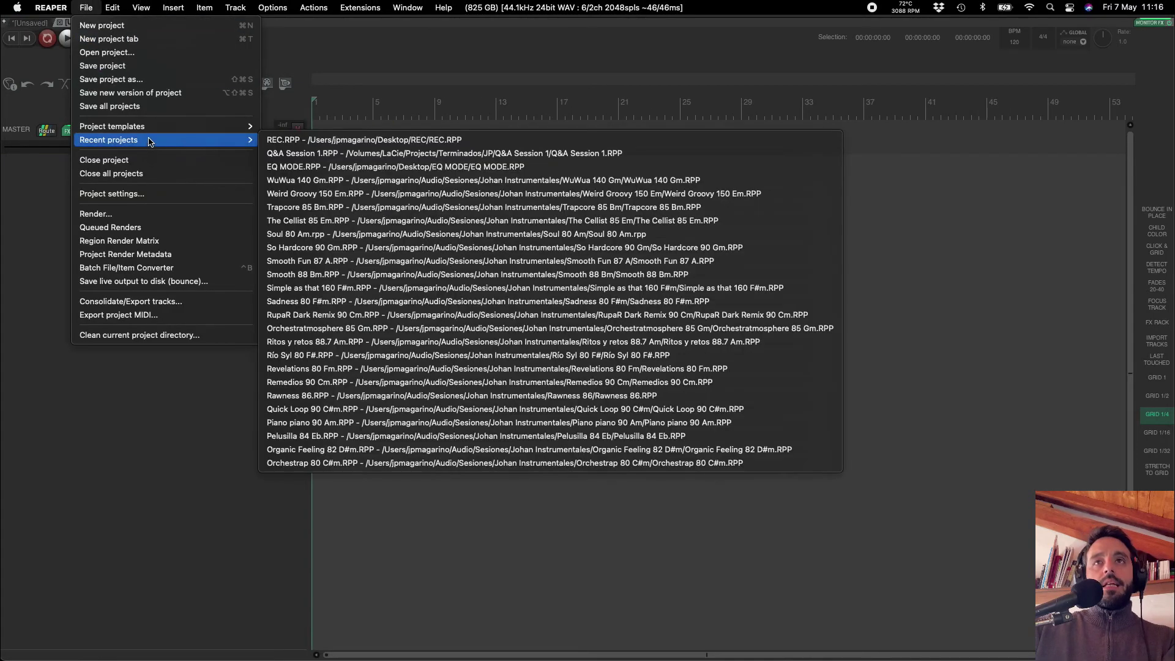
{"action": "left_click", "coordinate": [359, 165]}
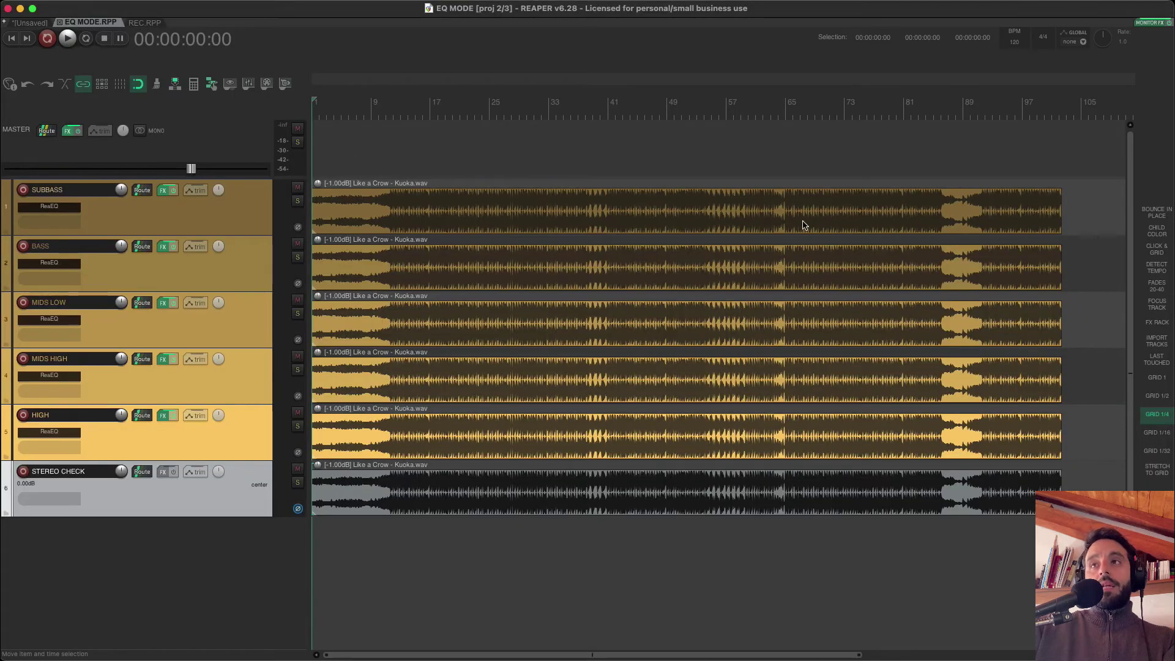
Review the high-pass and low-pass bands in the SUBBASS track's ReaEQ and close its window
{"action": "left_click", "coordinate": [37, 207]}
{"action": "left_click_drag", "start_coordinate": [190, 30], "coordinate": [592, 97]}
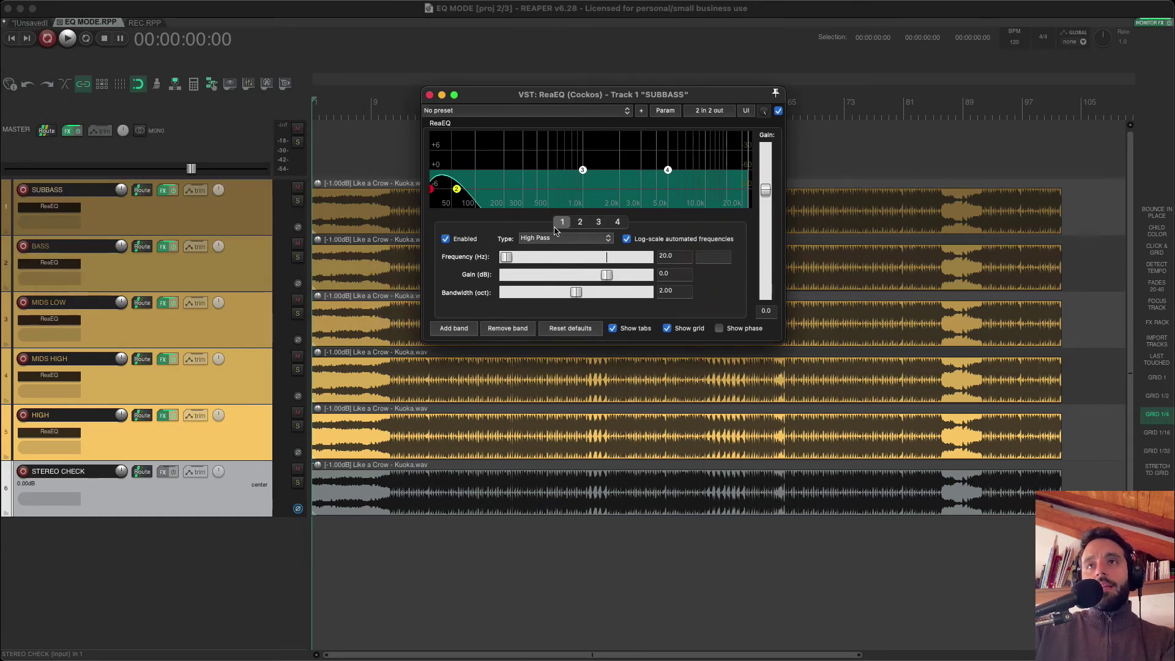
{"action": "left_click", "coordinate": [578, 222]}
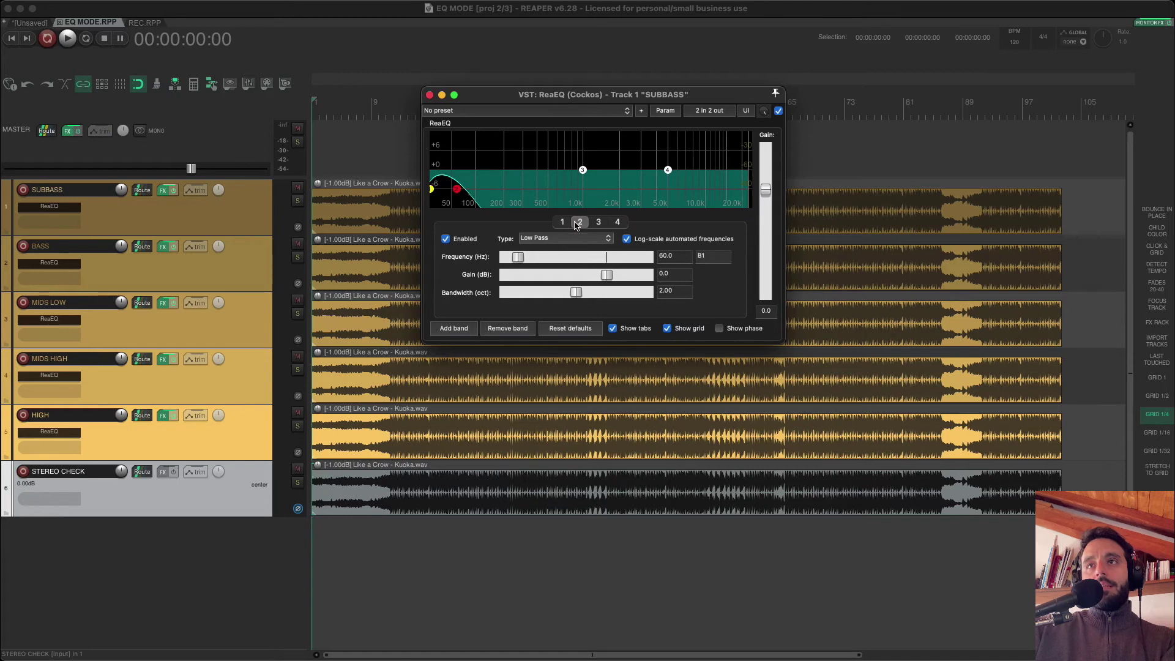
{"action": "left_click", "coordinate": [430, 94]}
Check the first two filter bands of the BASS track's ReaEQ and close the plug-in
{"action": "left_click", "coordinate": [49, 262]}
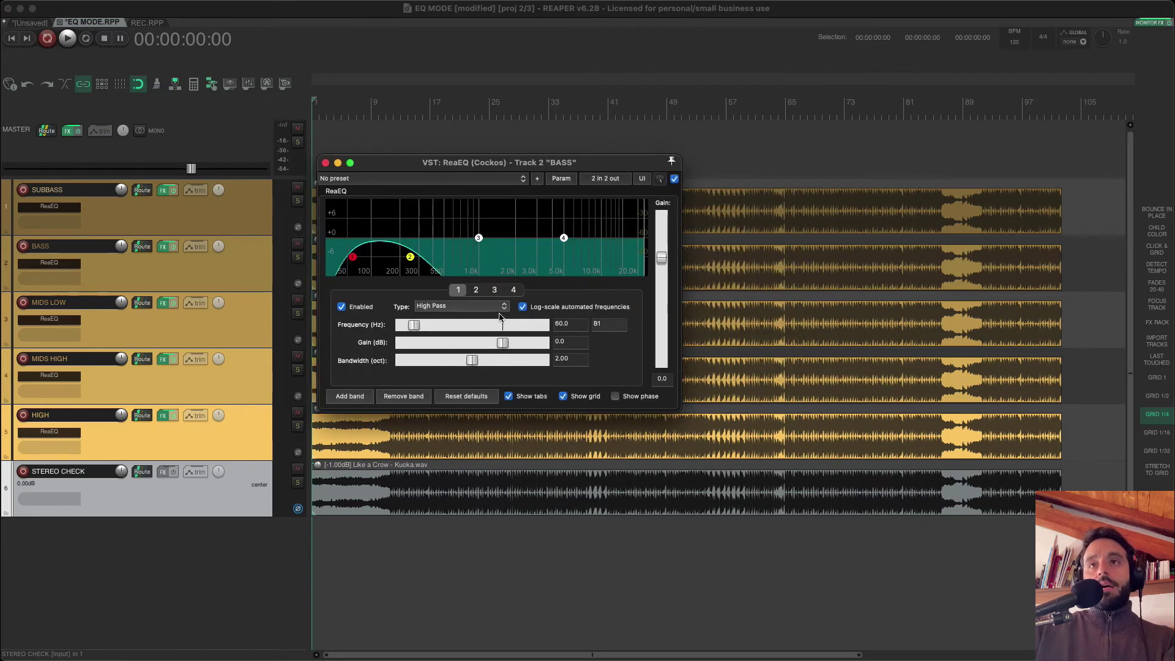
{"action": "left_click", "coordinate": [475, 291]}
{"action": "left_click", "coordinate": [325, 162]}
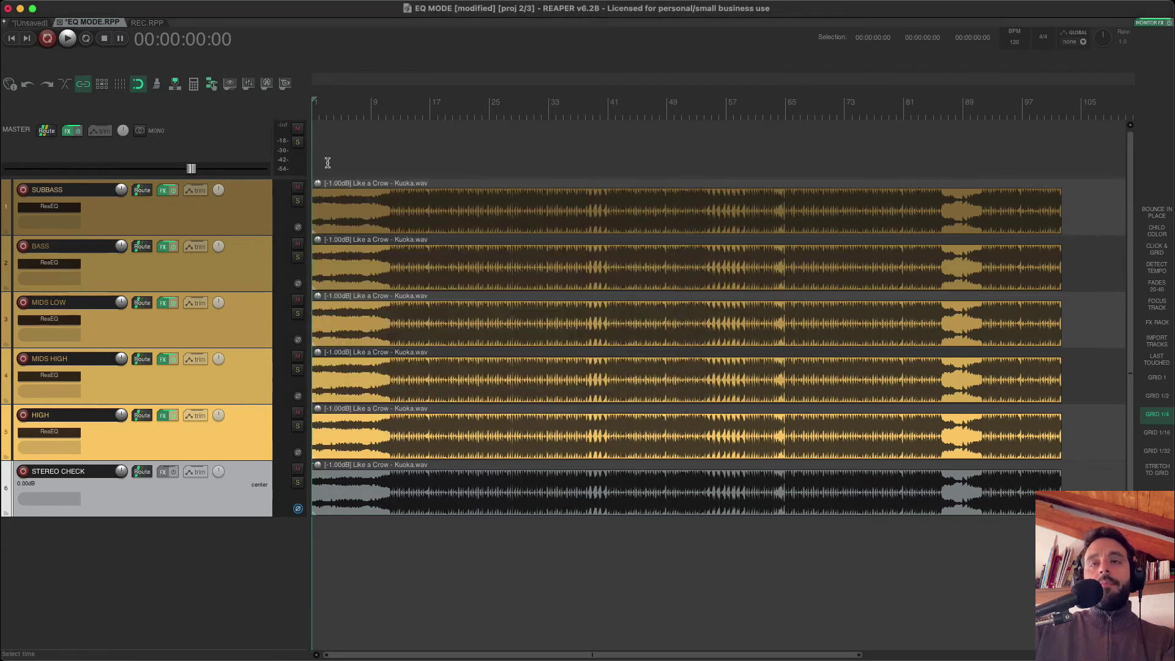
Play the EQ MODE project from about bar 19 with the STEREO CHECK track's phase inverted, and again with normal phase
{"action": "left_click", "coordinate": [480, 171]}
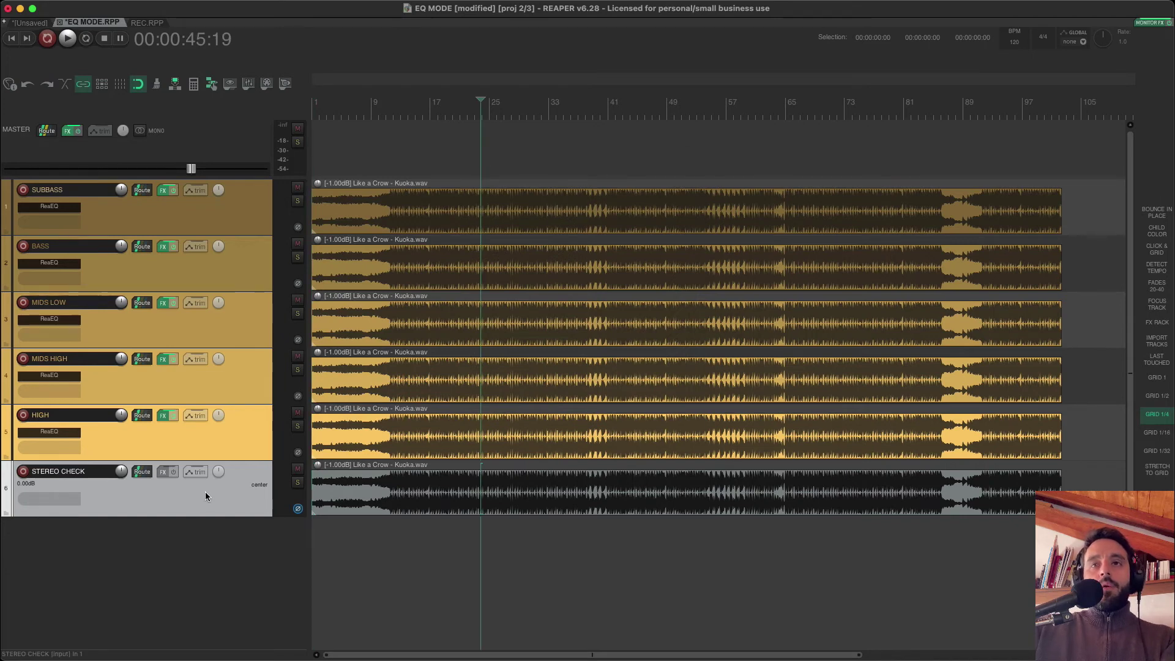
{"action": "left_click", "coordinate": [444, 528]}
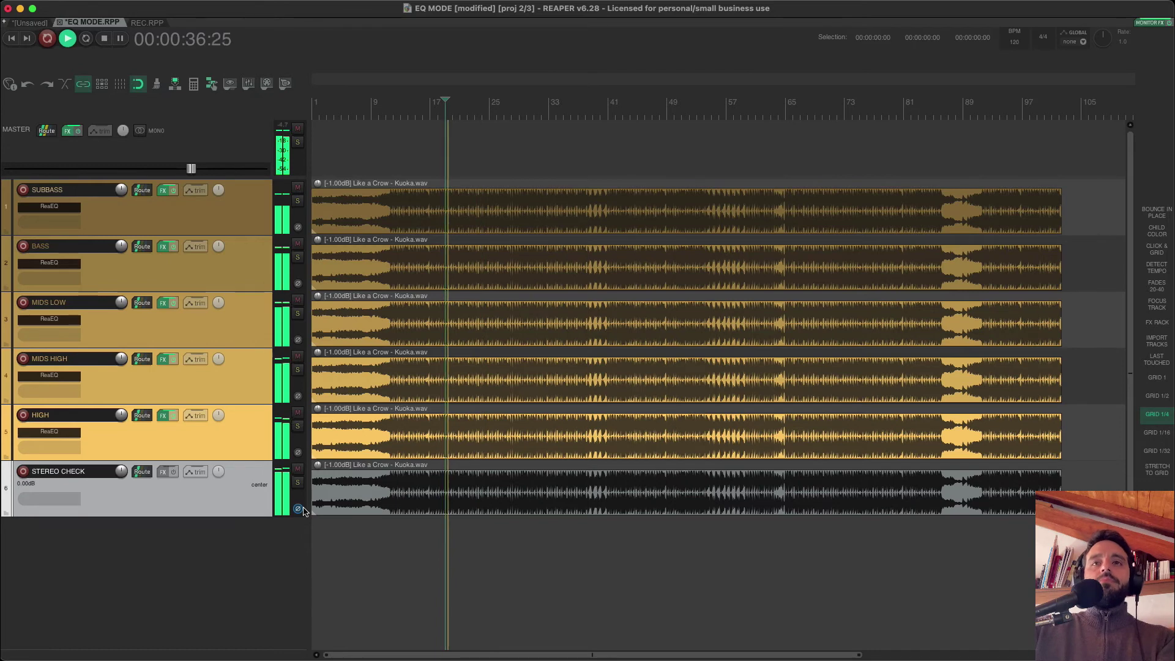
{"action": "key", "text": "space"}
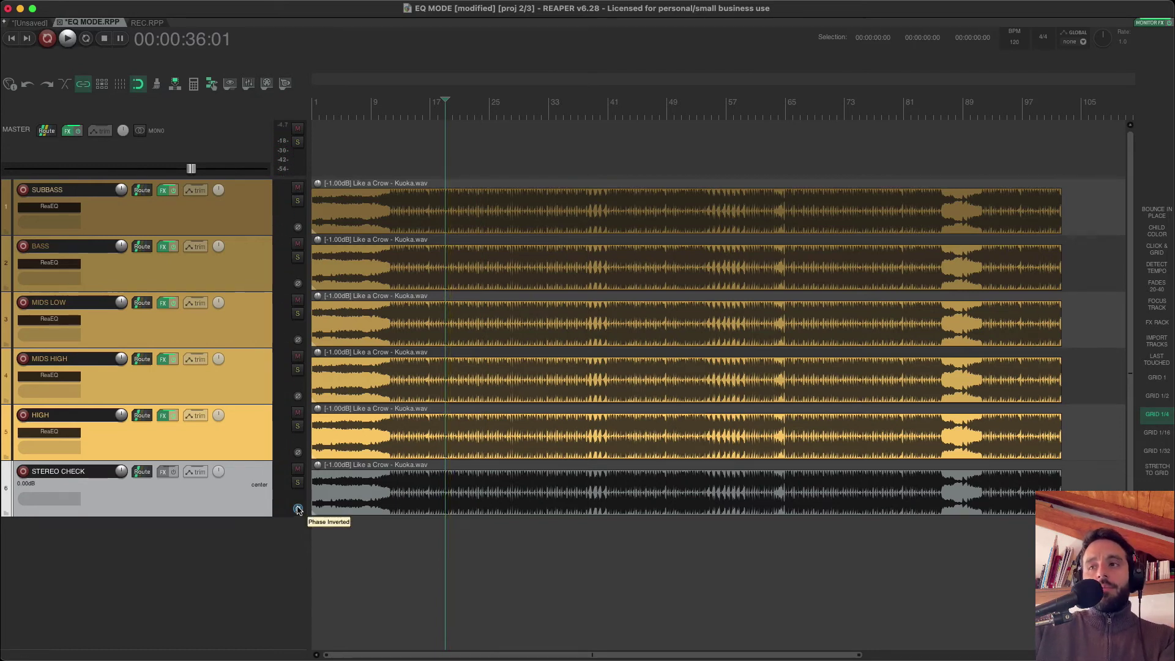
{"action": "key", "text": "space"}
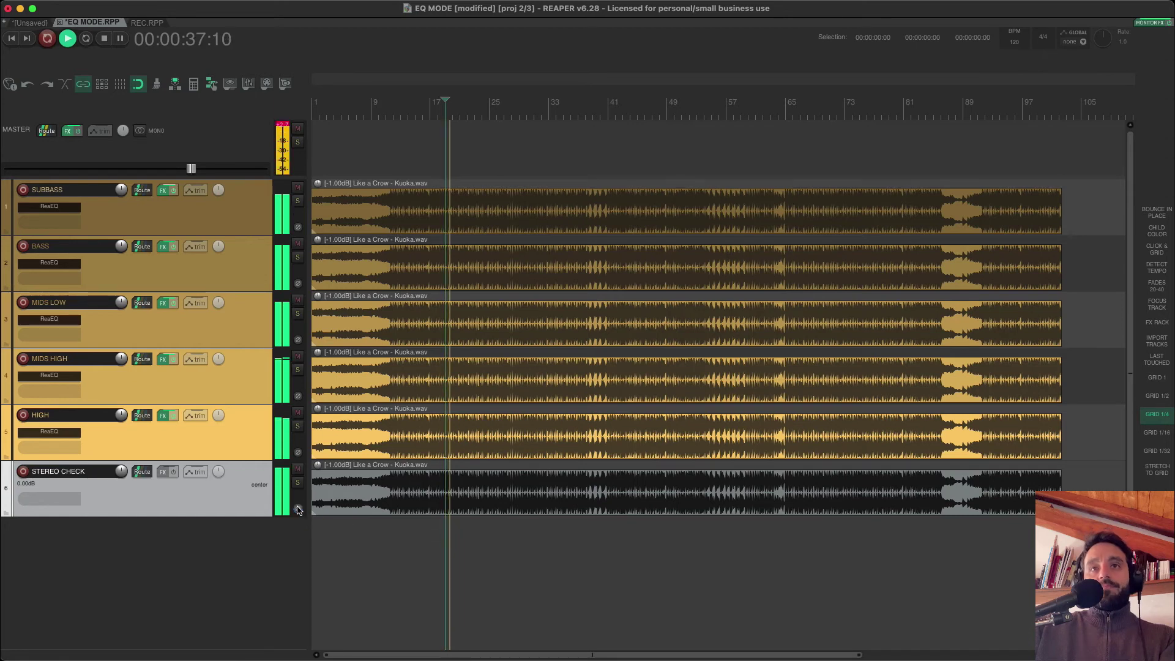
{"action": "key", "text": "space"}
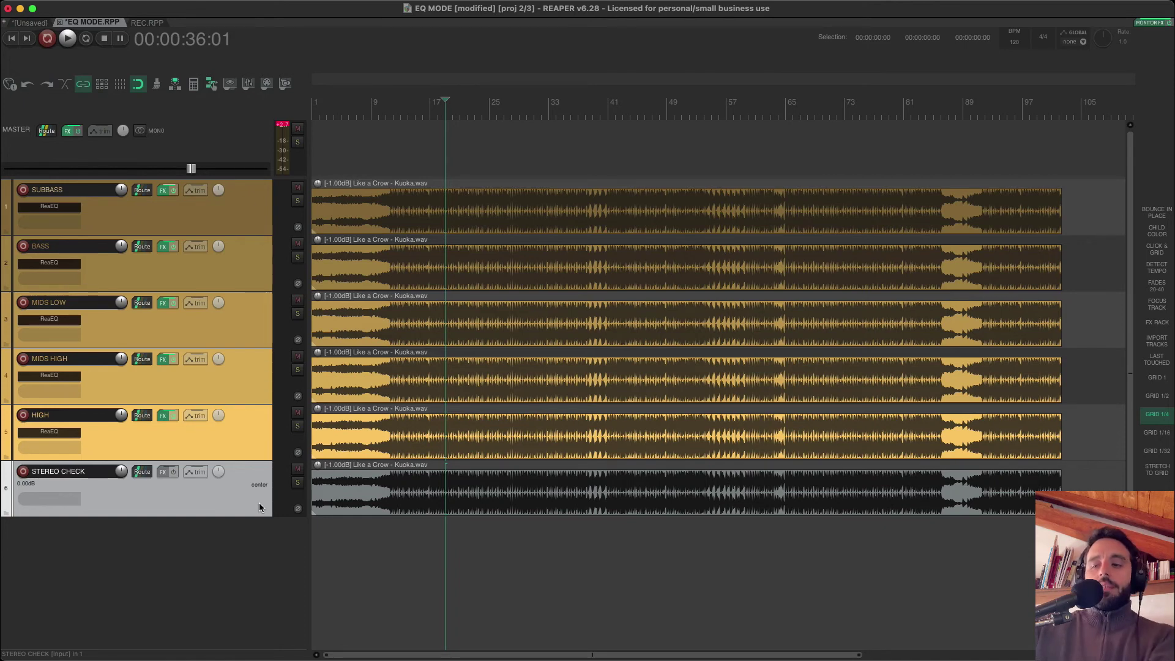
Delete the STEREO CHECK track from the EQ MODE project and place the edit cursor near bar 17
{"action": "key", "text": "Delete"}
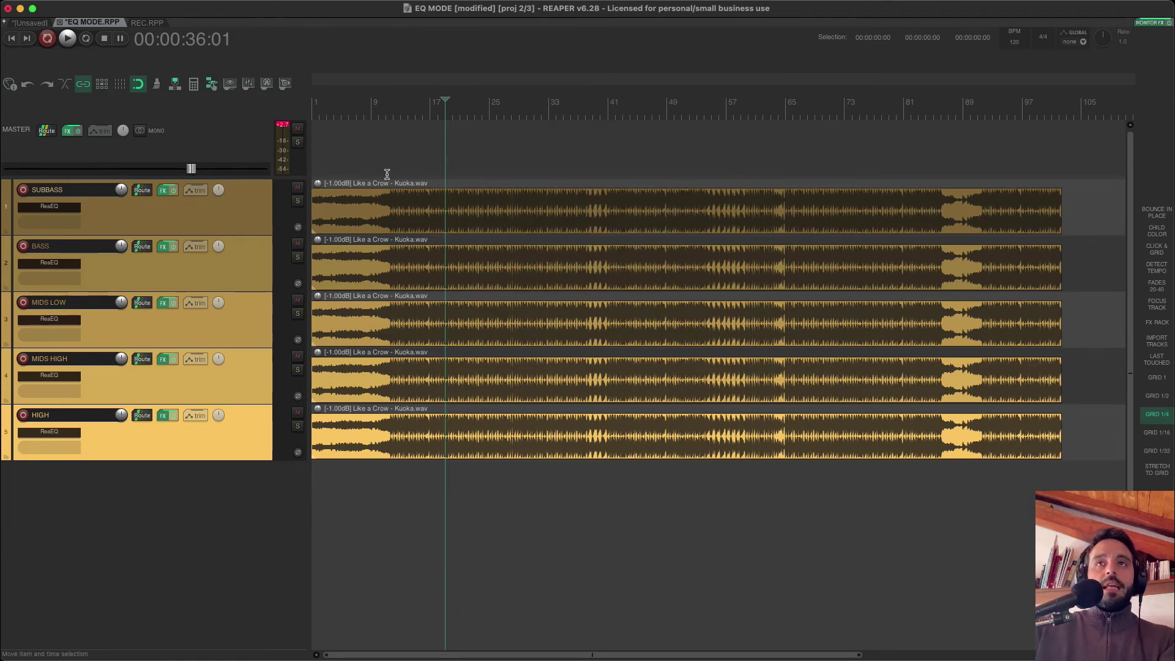
{"action": "left_click", "coordinate": [432, 154]}
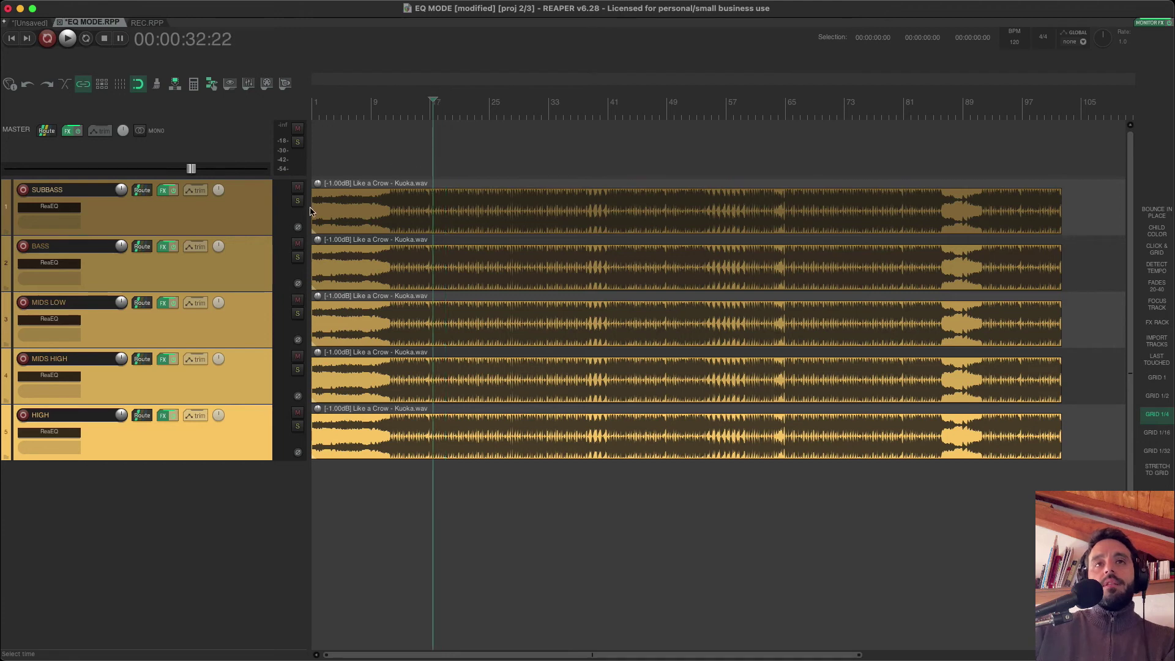
In the MIDS HIGH track's ReaEQ, set the high-pass bandwidth to 1.57 oct and the low-pass bandwidth to 1.93 oct
{"action": "left_click", "coordinate": [32, 377]}
{"action": "left_click_drag", "start_coordinate": [661, 173], "coordinate": [758, 256]}
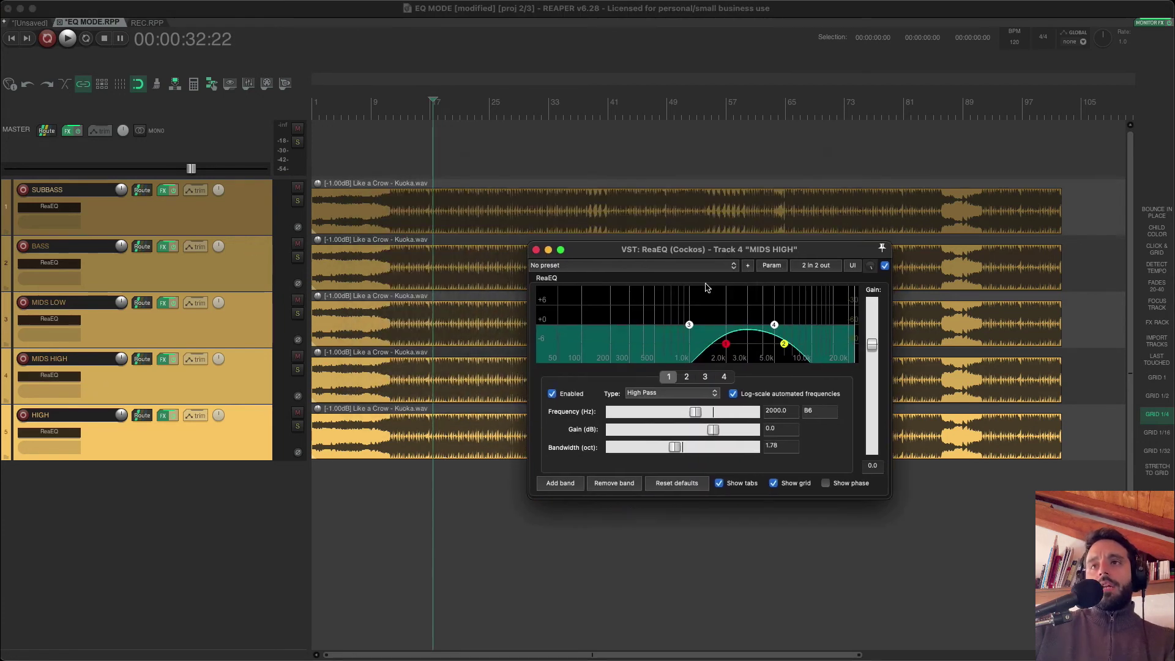
{"action": "left_click_drag", "start_coordinate": [675, 447], "coordinate": [667, 450]}
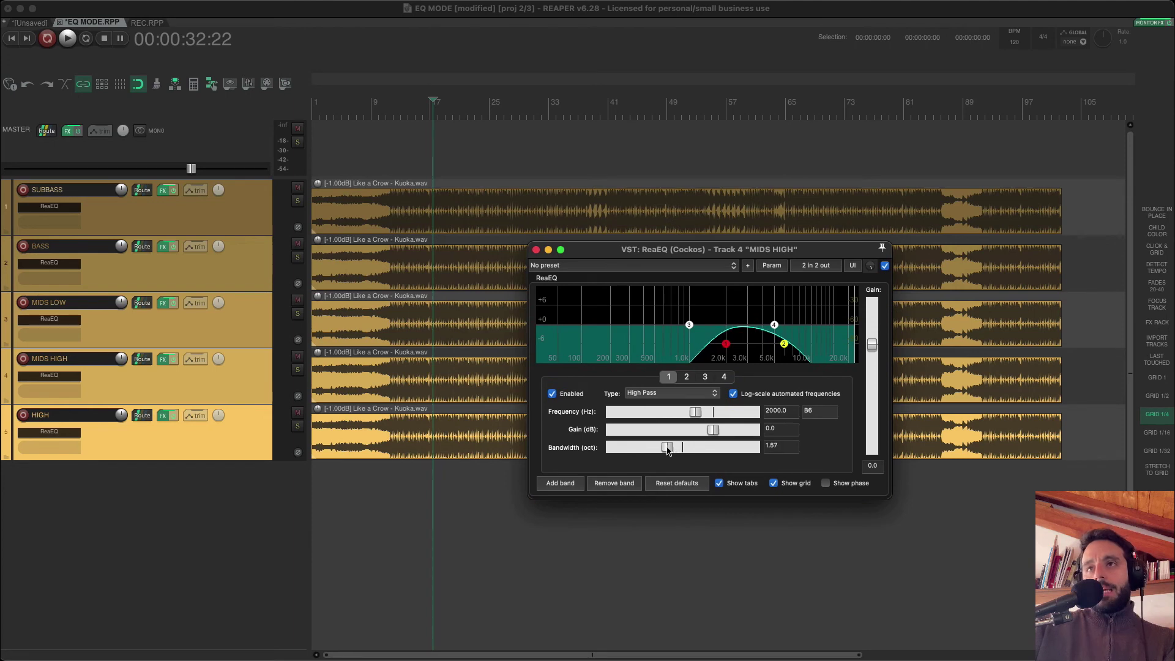
{"action": "left_click", "coordinate": [686, 377]}
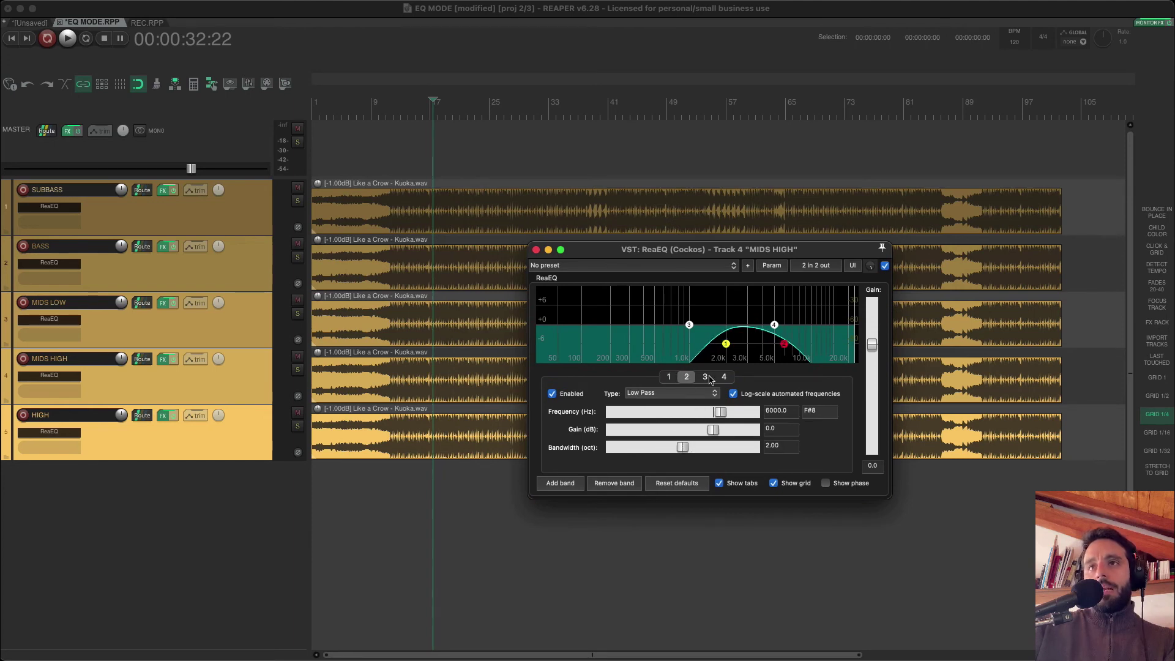
{"action": "left_click_drag", "start_coordinate": [687, 448], "coordinate": [681, 448]}
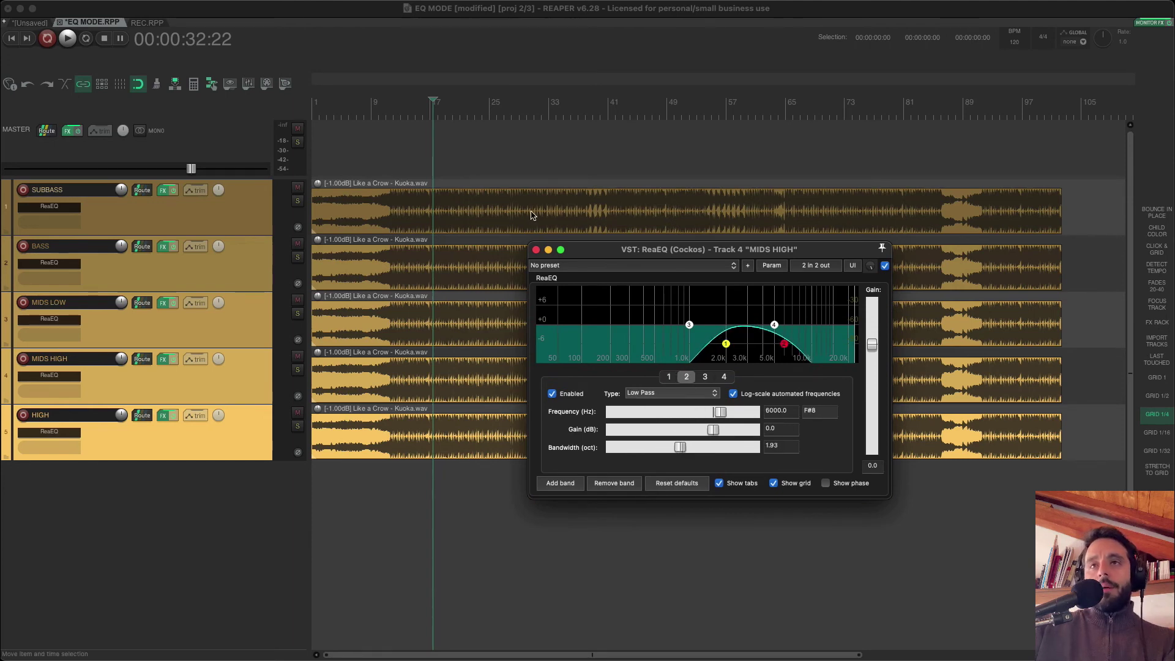
{"action": "left_click", "coordinate": [537, 249]}
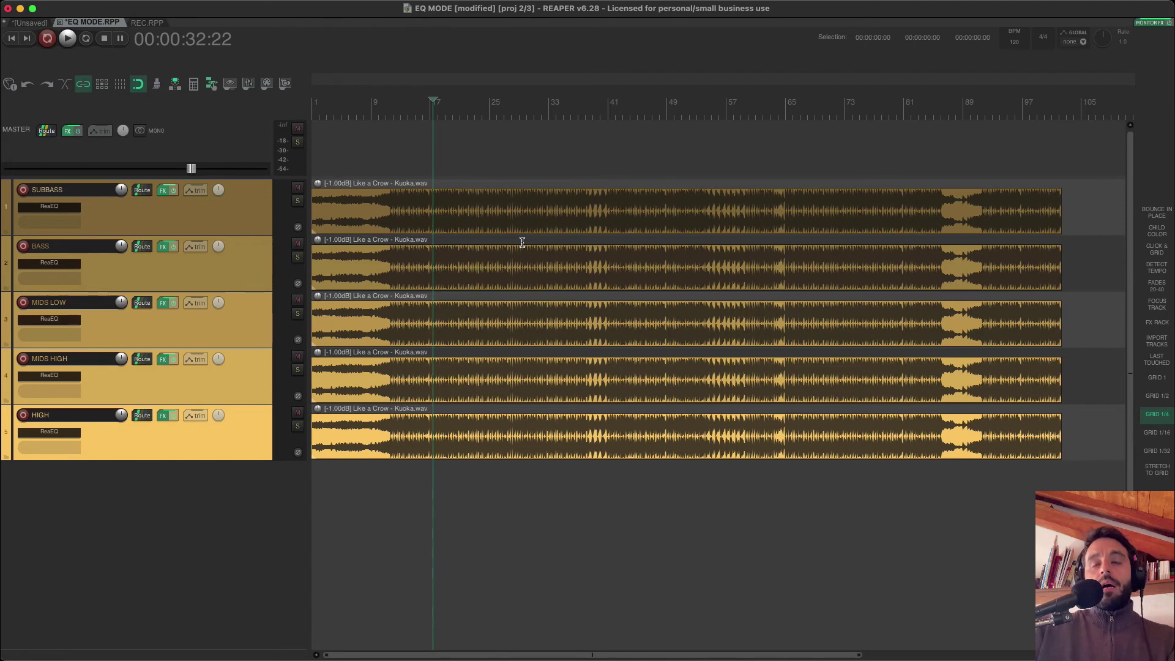
Select the audio items on all five band tracks, SUBBASS through HIGH
{"action": "left_click", "coordinate": [431, 215]}
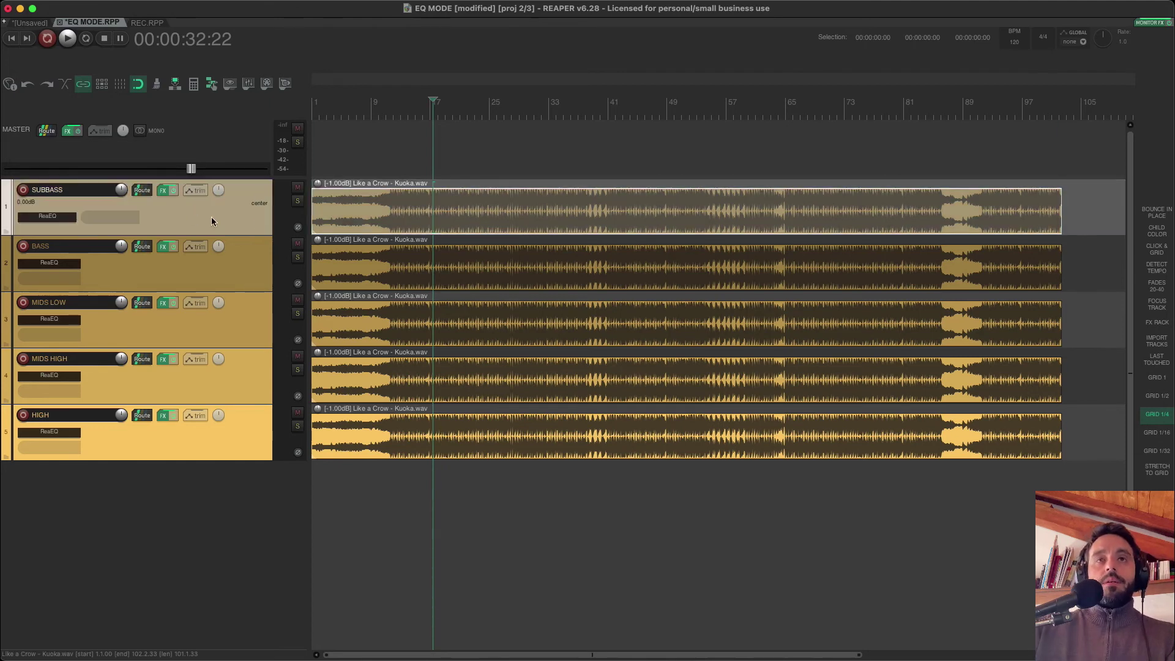
{"action": "left_click_drag", "start_coordinate": [458, 195], "coordinate": [504, 441]}
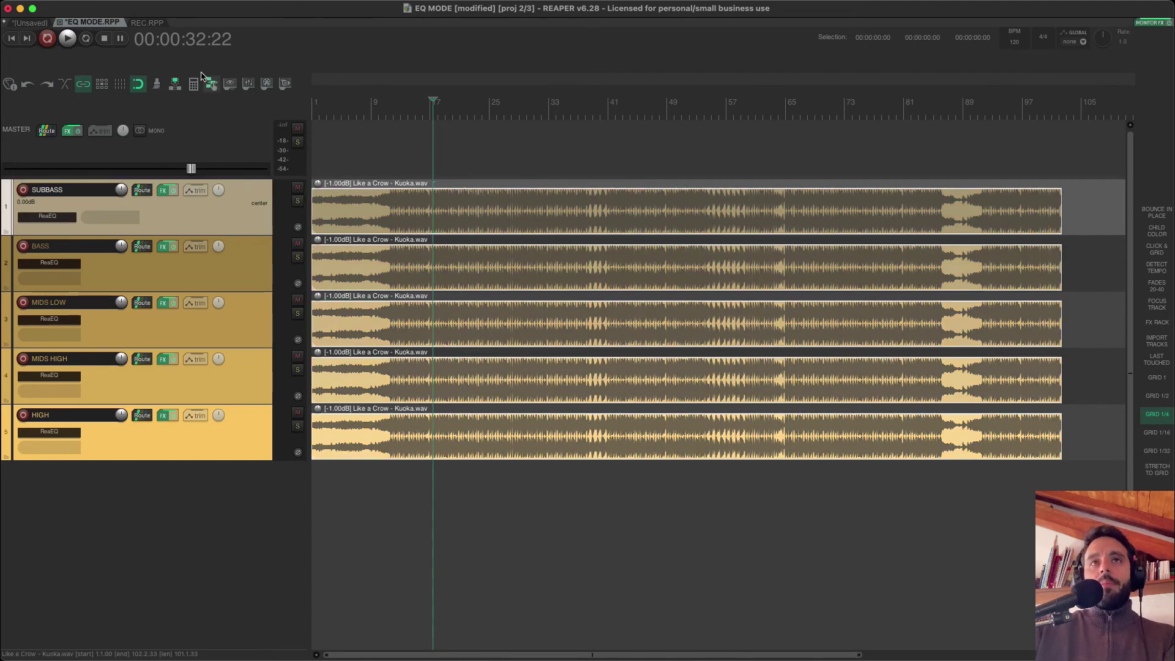
Return to the unsaved splitter project and delete its STEREO CHECK track
{"action": "left_click", "coordinate": [31, 23]}
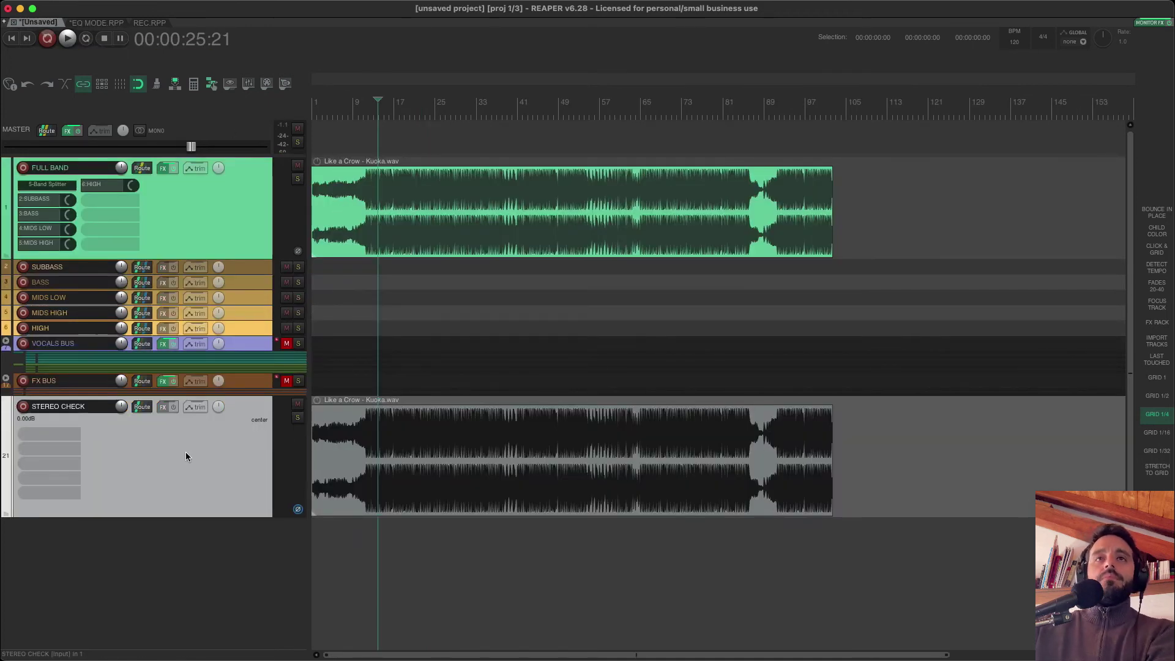
{"action": "key", "text": "Delete"}
{"action": "key", "text": "Return"}
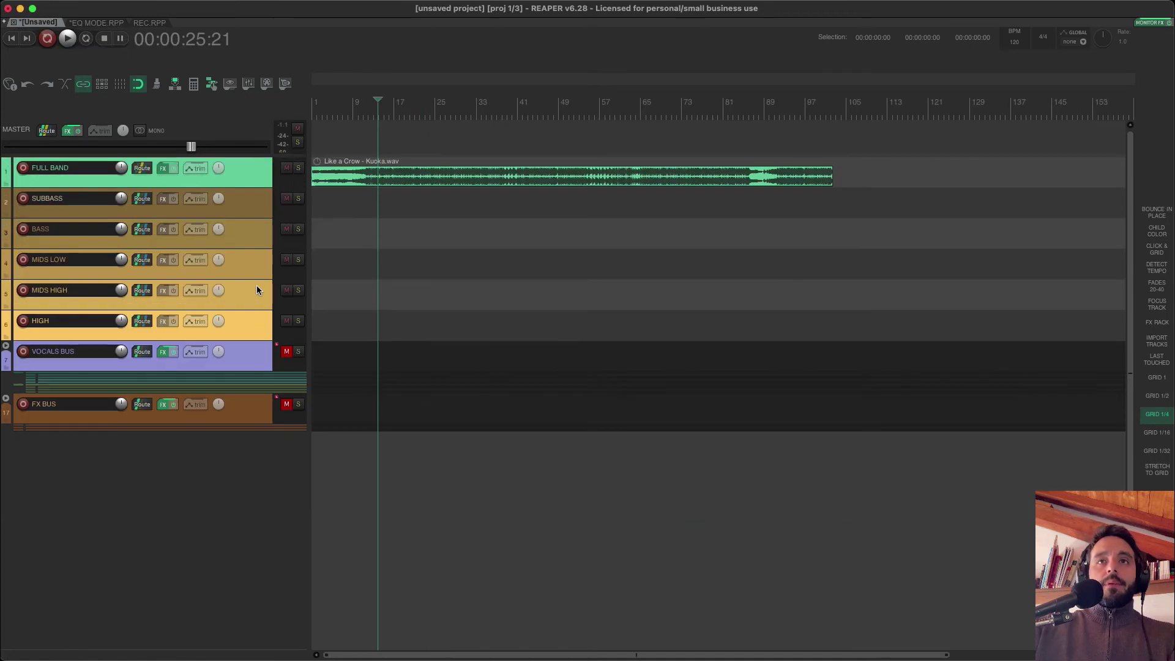
{"action": "scroll", "coordinate": [256, 285], "scroll_direction": "up", "scroll_amount": 2}
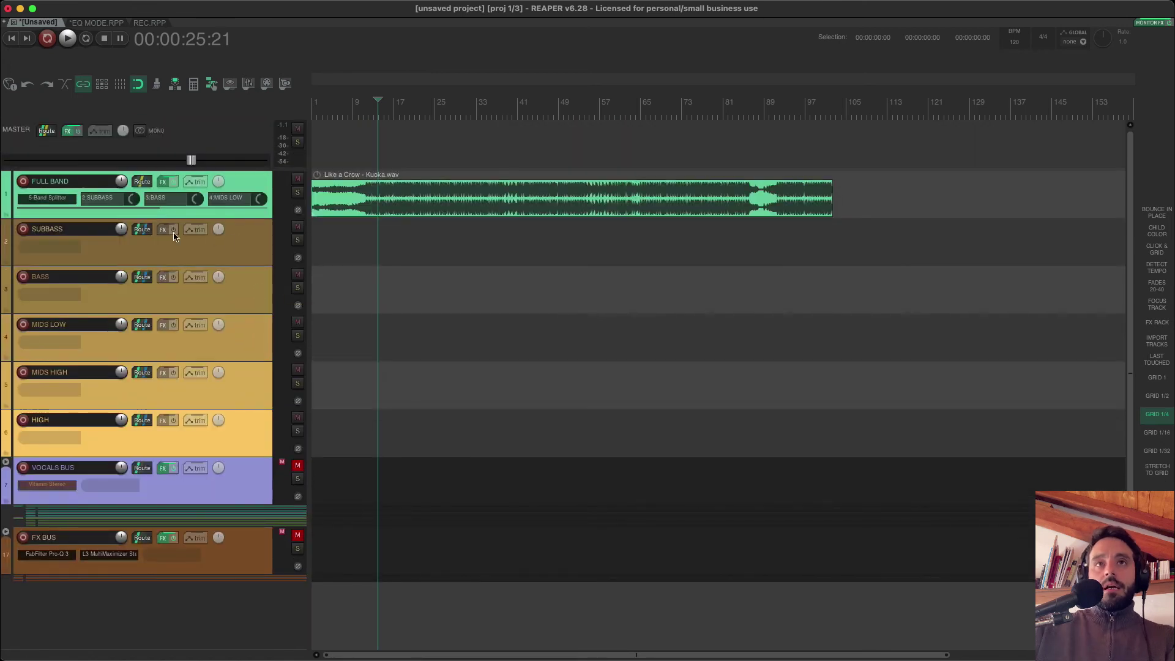
Select the VOCALS BUS track and open the envelope list of the SUBBASS track
{"action": "left_click", "coordinate": [172, 240]}
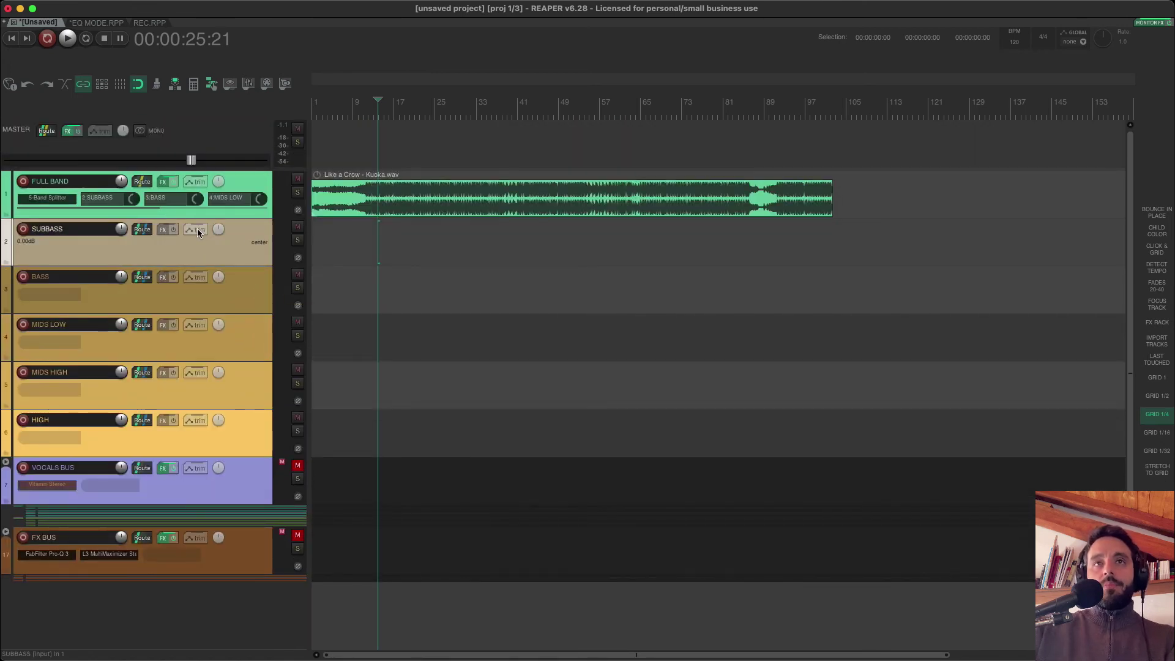
{"action": "left_click", "coordinate": [222, 479]}
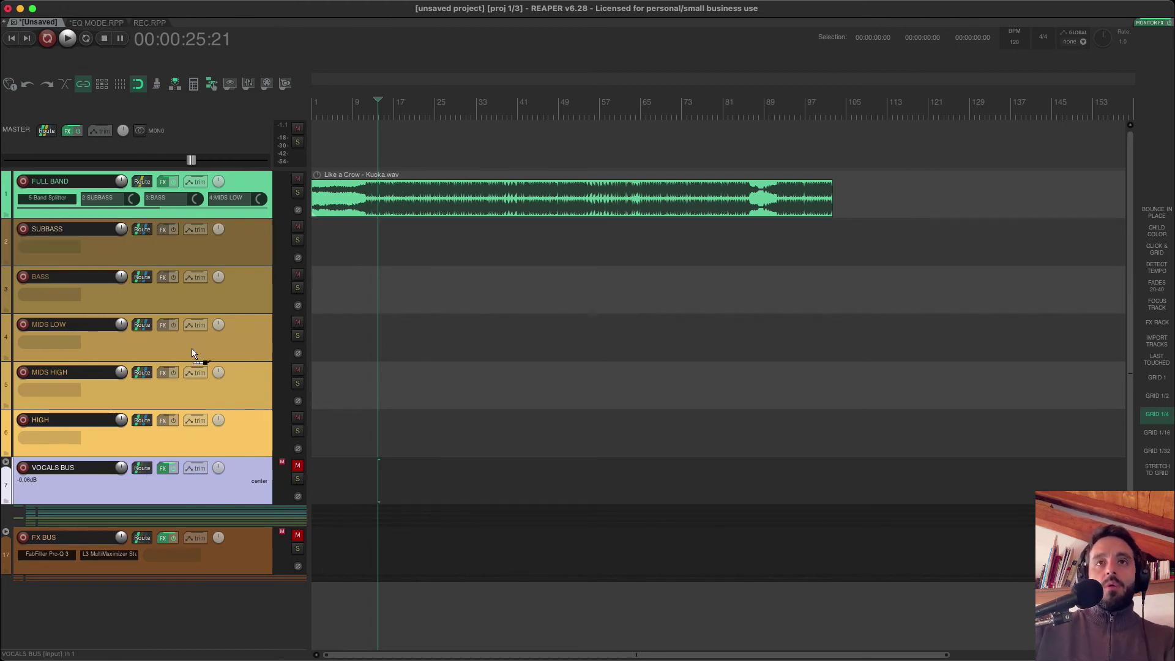
{"action": "left_click_drag", "start_coordinate": [192, 352], "coordinate": [192, 352]}
{"action": "left_click", "coordinate": [202, 275]}
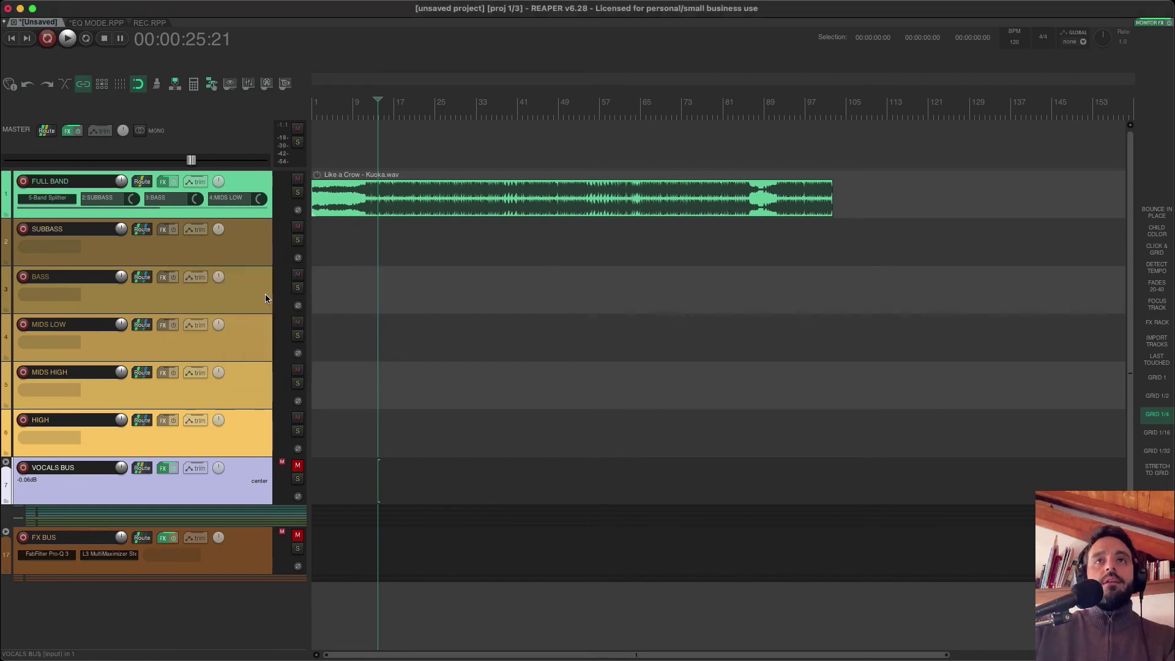
{"action": "left_click", "coordinate": [197, 229]}
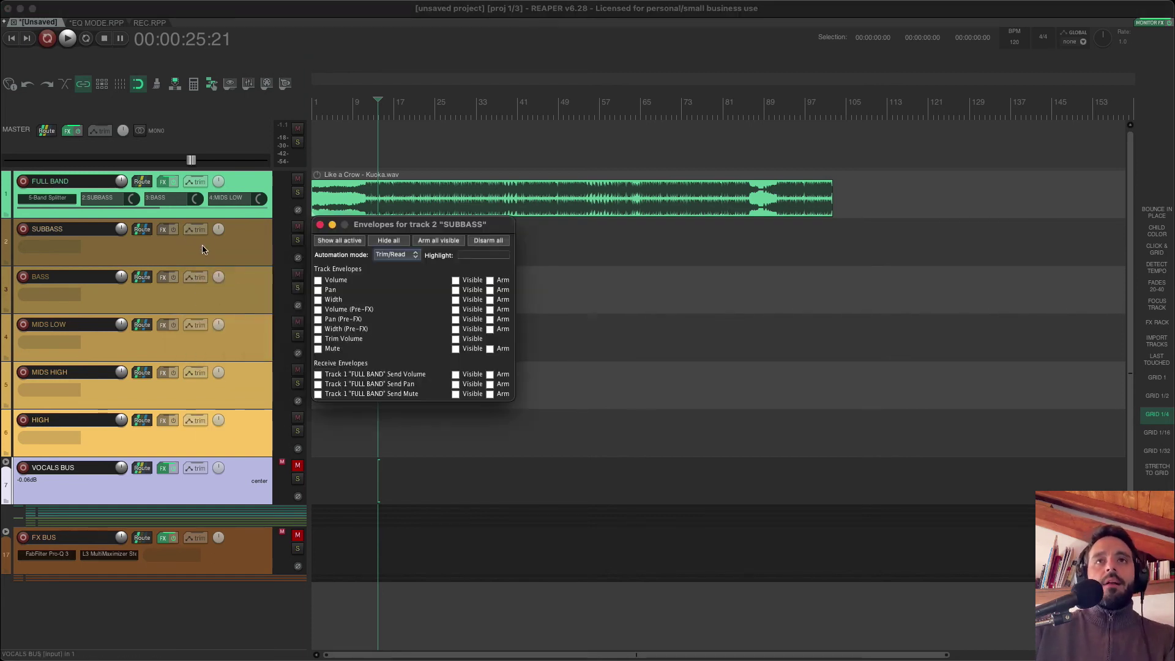
Activate the Volume envelope of the SUBBASS track and close the envelope list
{"action": "left_click", "coordinate": [318, 280]}
{"action": "left_click", "coordinate": [319, 224]}
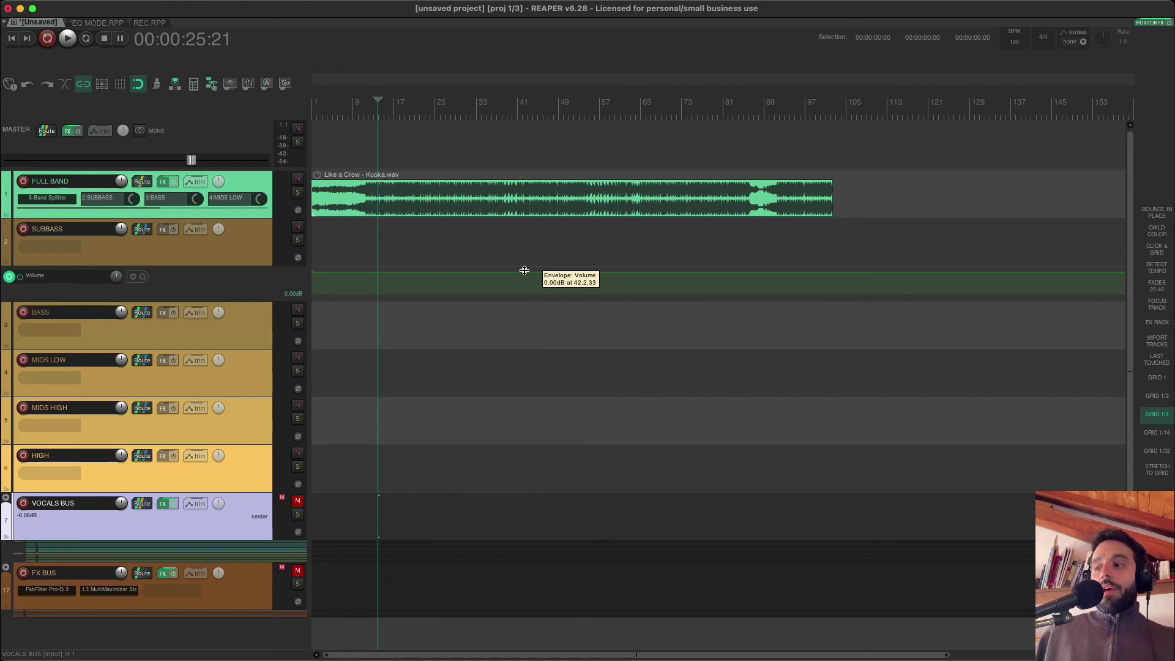
View the EQ MODE project, return to the unsaved splitter project, and check the 5-Band Splitter's crossover settings on the FULL BAND track
{"action": "left_click", "coordinate": [74, 22]}
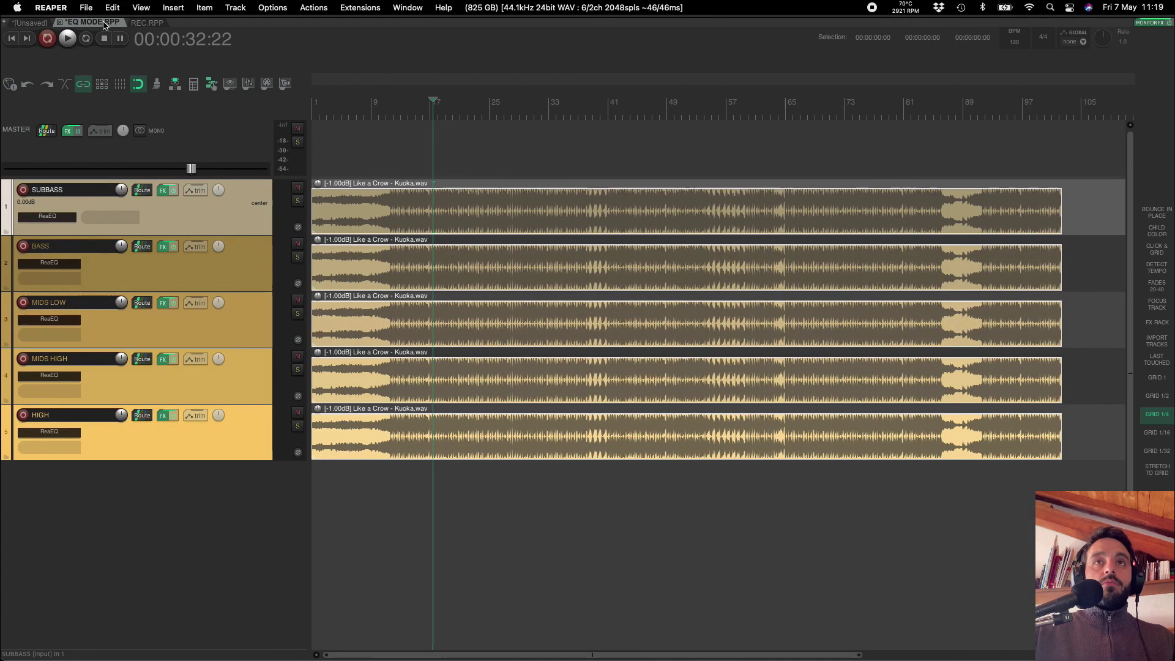
{"action": "left_click", "coordinate": [32, 23]}
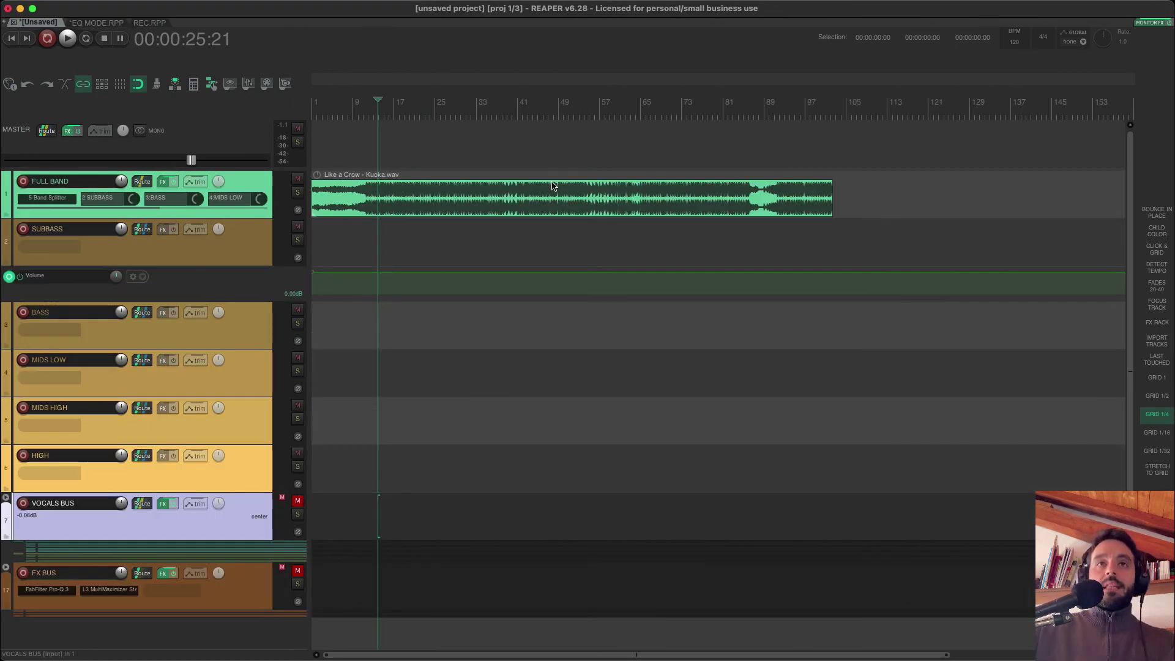
{"action": "left_click", "coordinate": [76, 196]}
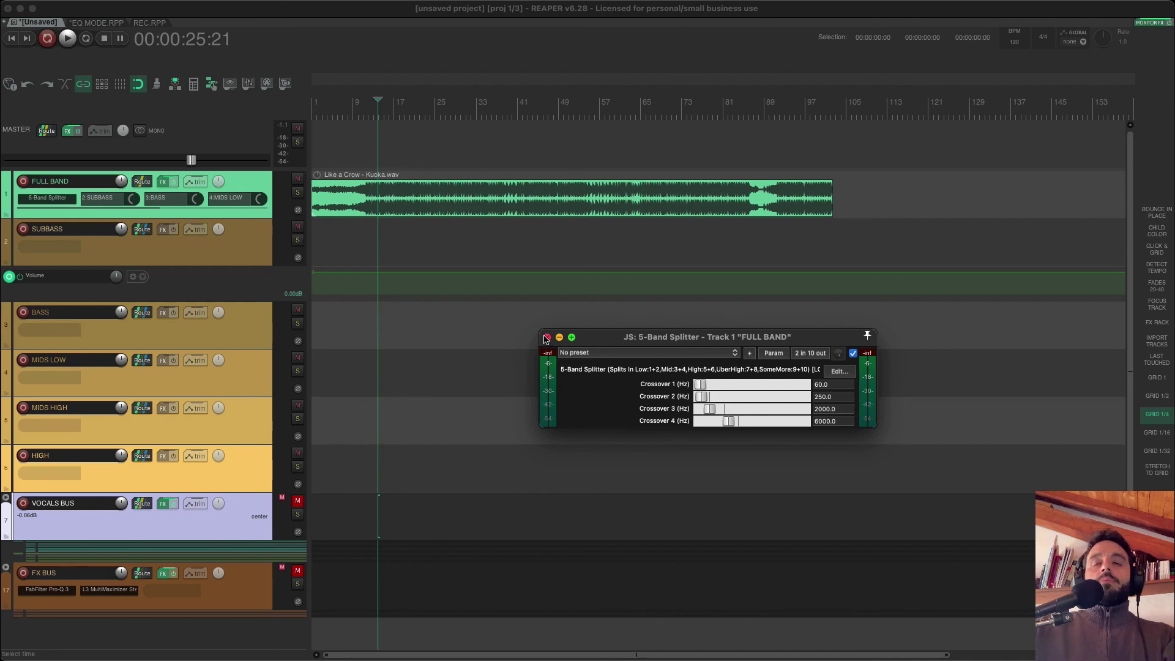
{"action": "left_click", "coordinate": [546, 338]}
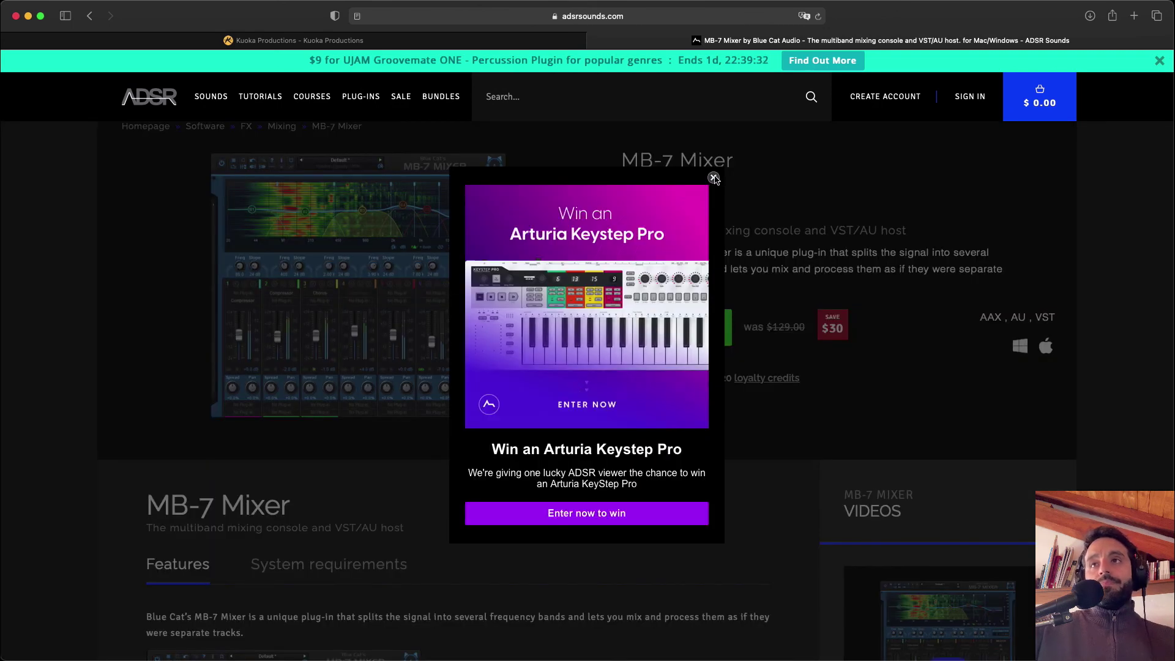
Dismiss the giveaway pop-up on the MB-7 Mixer web page, switch back to REAPER and select the BASS track
{"action": "left_click", "coordinate": [714, 177]}
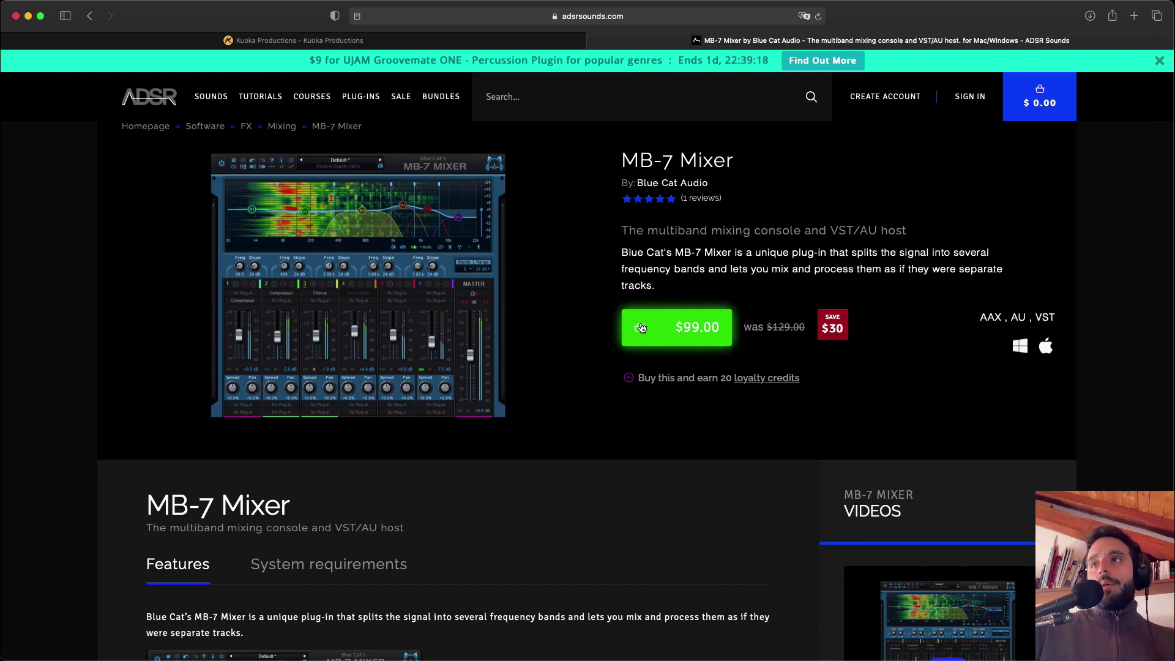
{"action": "mouse_move", "coordinate": [1158, 223]}
{"action": "left_click", "coordinate": [1158, 275]}
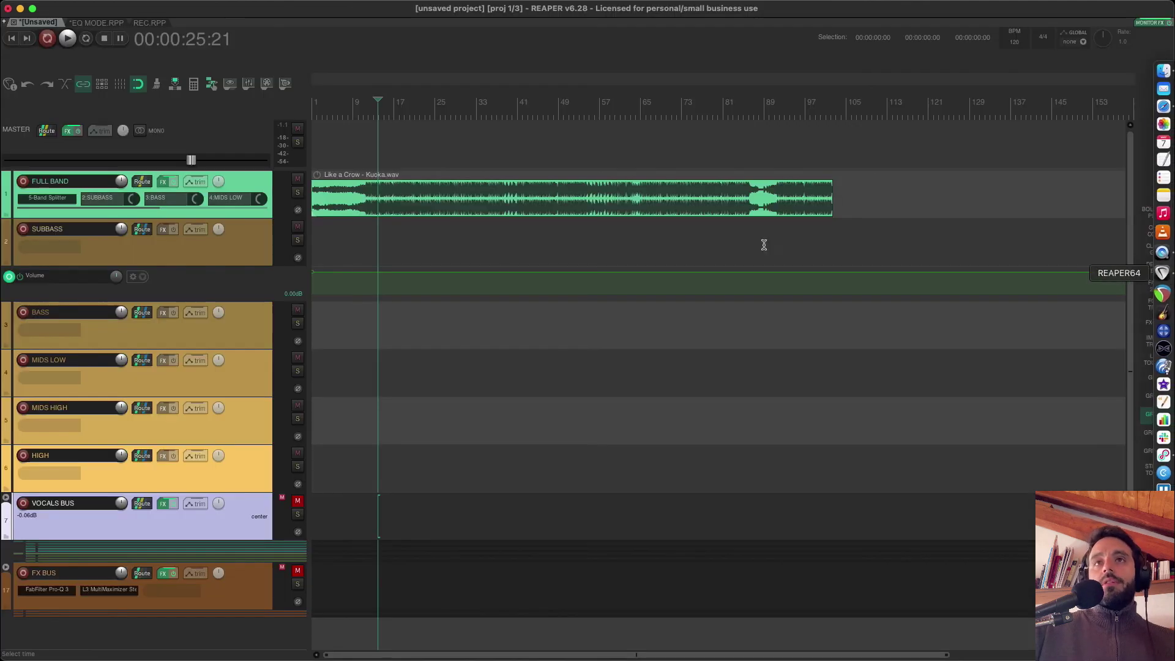
{"action": "left_click", "coordinate": [230, 336]}
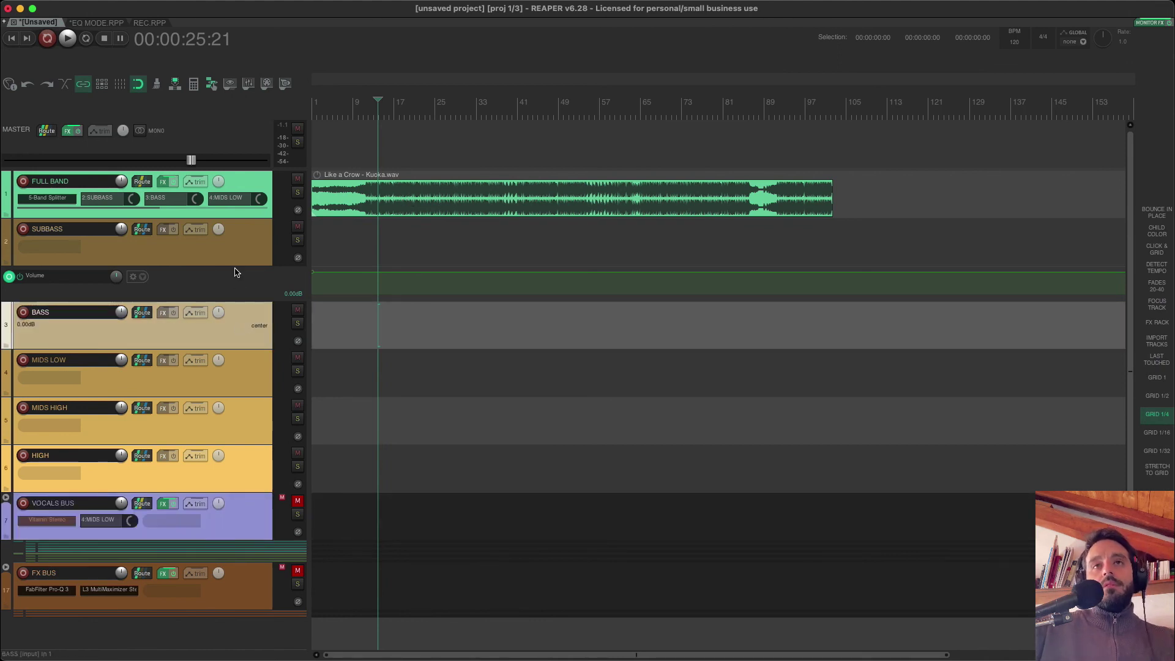